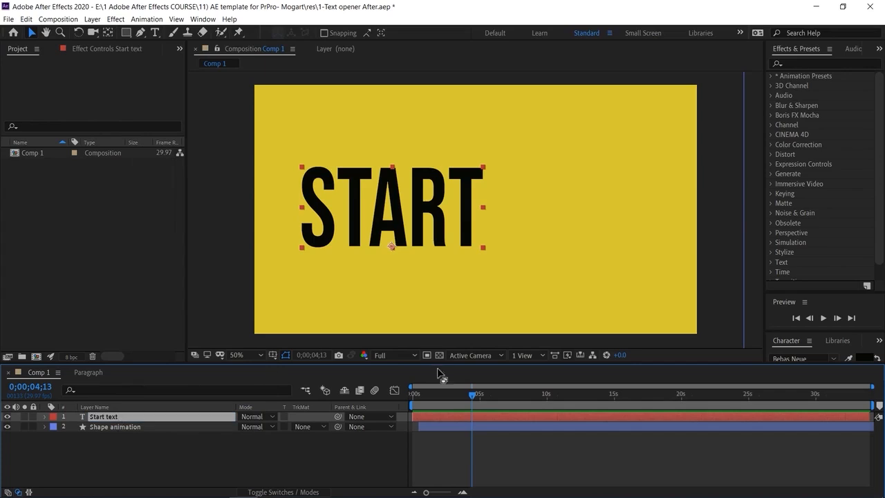
# - Set the current time to 0;00;03;04 and open Essential Graphics for the Text opener template
pyautogui.moveTo(472, 394); pyautogui.dragTo(454, 394)
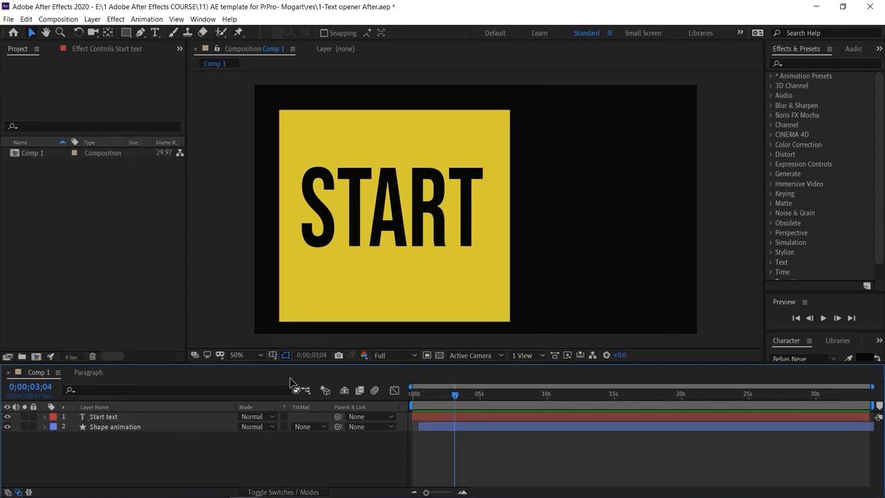
pyautogui.click(203, 19)
pyautogui.click(249, 163)
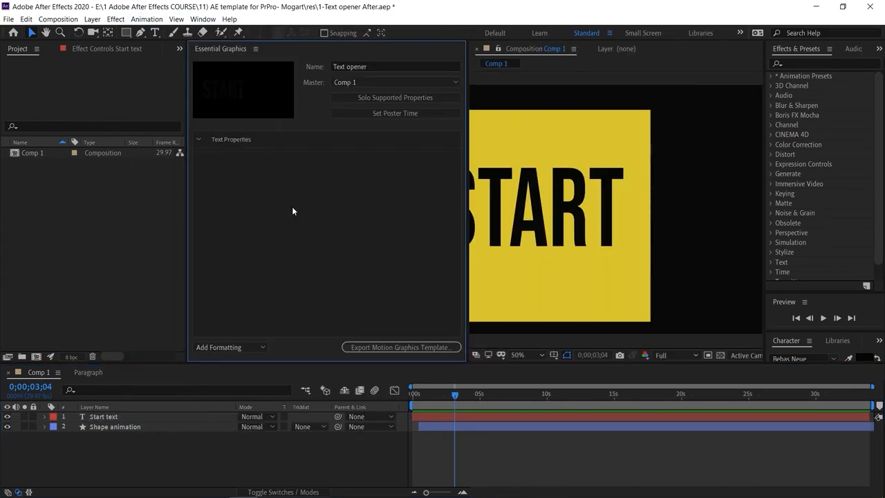
# - Add the Start text layer's Position, Scale, Rotation, Opacity and Anchor Point as editable properties of the template
pyautogui.click(123, 417)
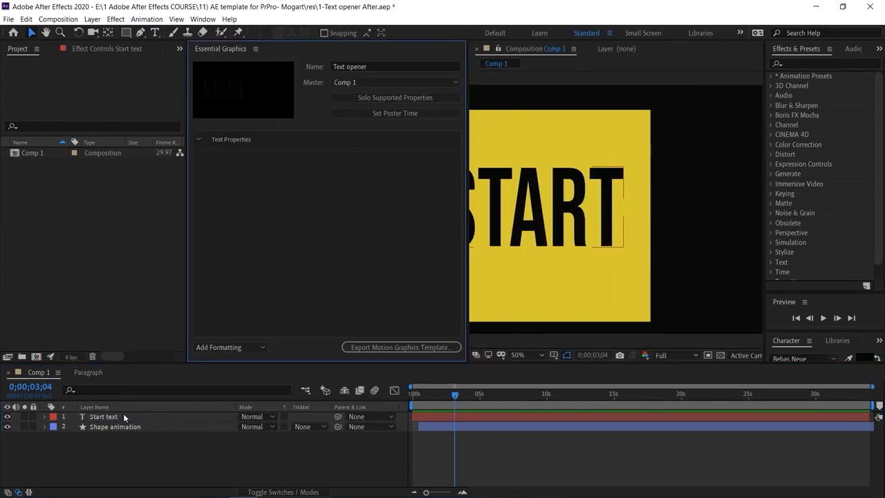
pyautogui.click(44, 417)
pyautogui.click(56, 434)
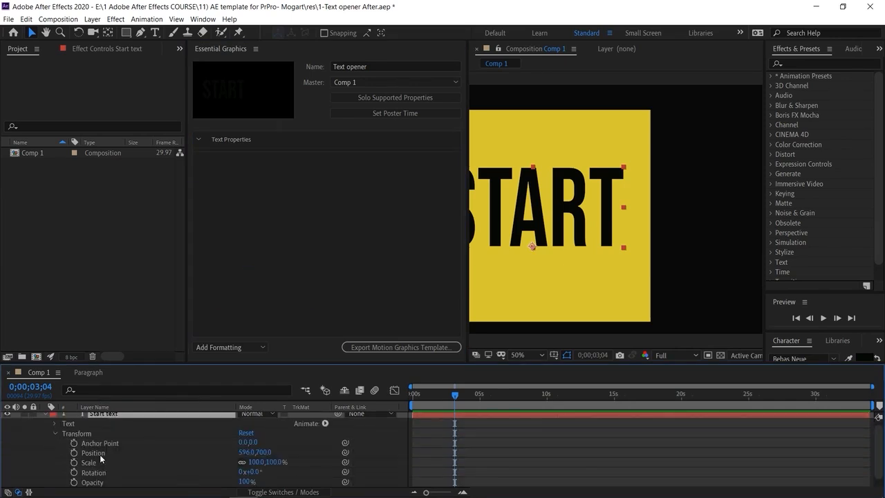
pyautogui.moveTo(104, 456); pyautogui.dragTo(237, 280)
pyautogui.moveTo(101, 464); pyautogui.dragTo(268, 263)
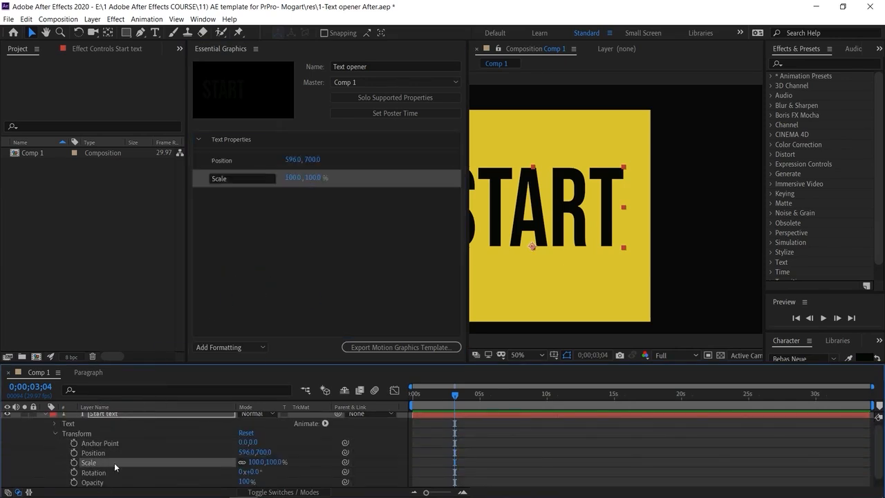
pyautogui.moveTo(110, 474); pyautogui.dragTo(226, 312)
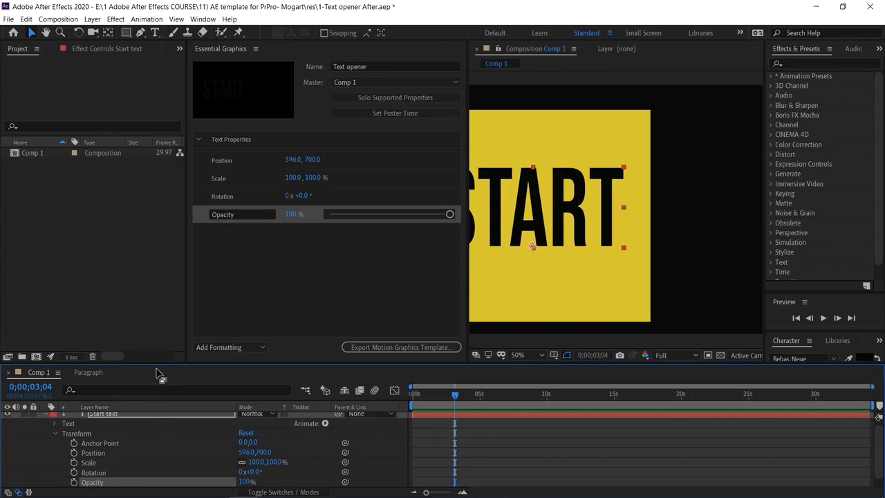
pyautogui.moveTo(100, 443); pyautogui.dragTo(262, 279)
# - Add a new group named Text Properties below the Anchor Point property in the template
pyautogui.click(219, 347)
pyautogui.click(242, 370)
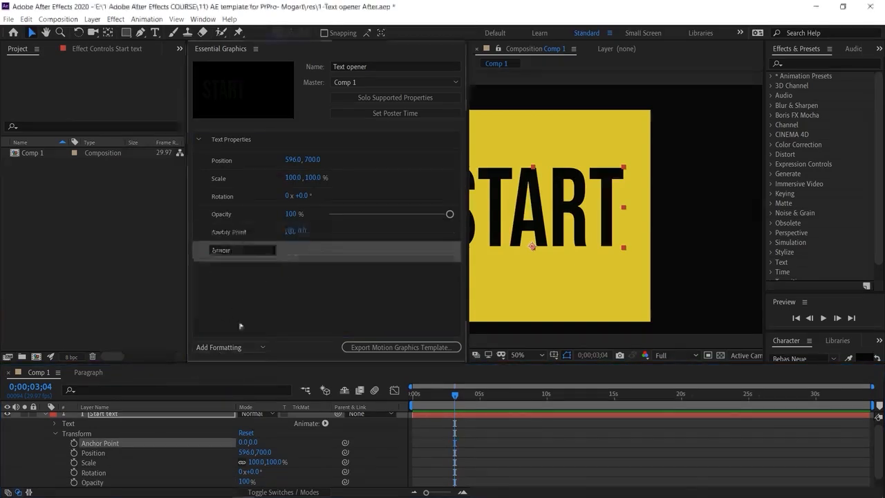
pyautogui.write('Text P')
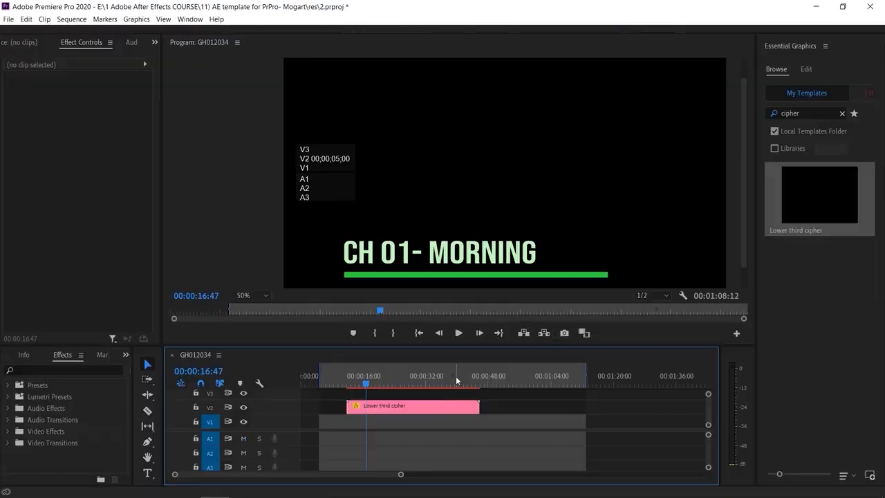
# - Switch to Premiere Pro, select the Lower third cipher clip, try Berlin Sans FB and Blackadder ITC, and set its font to Corbel Light
pyautogui.click(415, 406)
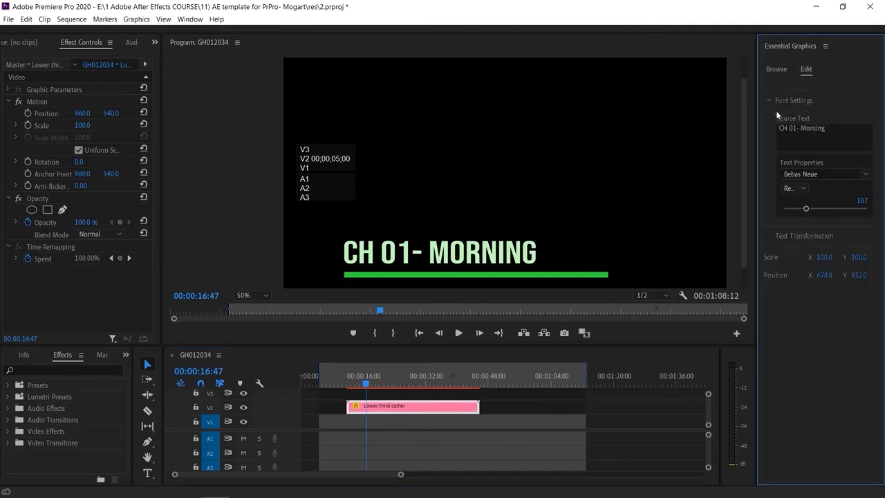
pyautogui.click(865, 173)
pyautogui.click(852, 228)
pyautogui.click(865, 174)
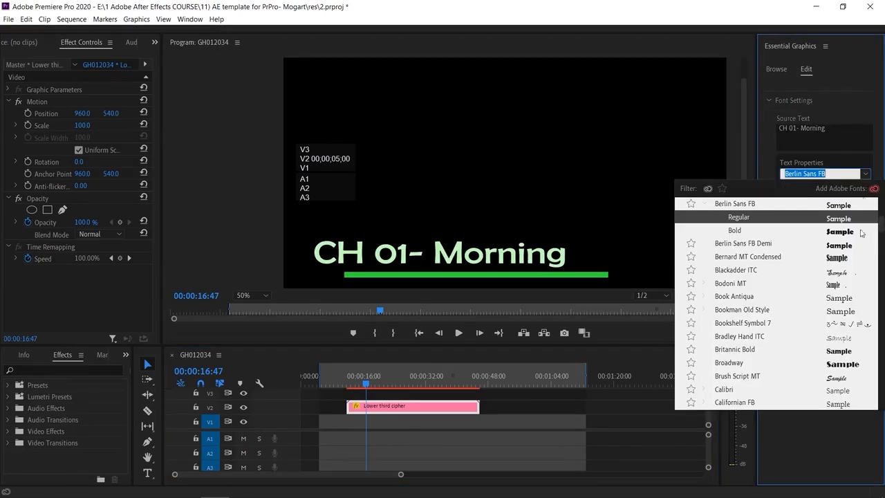
pyautogui.click(855, 270)
pyautogui.click(866, 175)
pyautogui.scroll(-5, 849, 317)
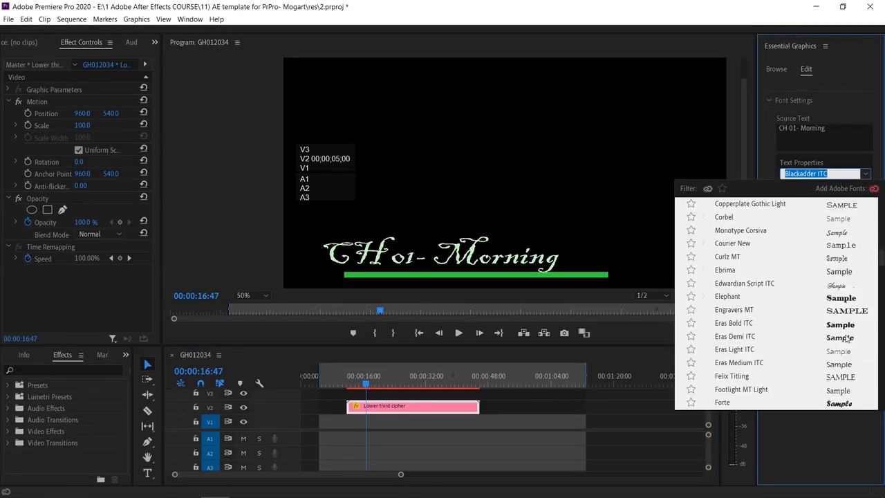
pyautogui.click(849, 236)
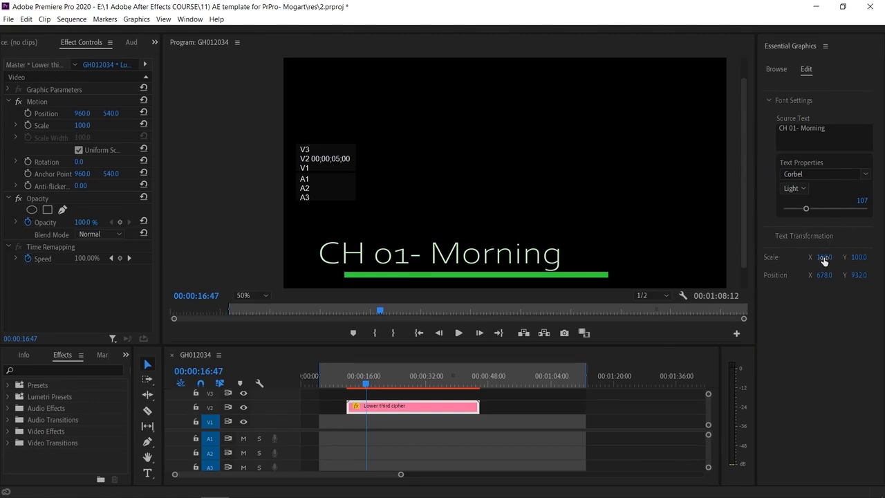
# - Set the lower third text's scale to 84.0 and X position to 713.0, and play back its animation from the clip start
pyautogui.moveTo(824, 256); pyautogui.dragTo(834, 276)
pyautogui.moveTo(366, 383); pyautogui.dragTo(347, 383)
pyautogui.press('space')
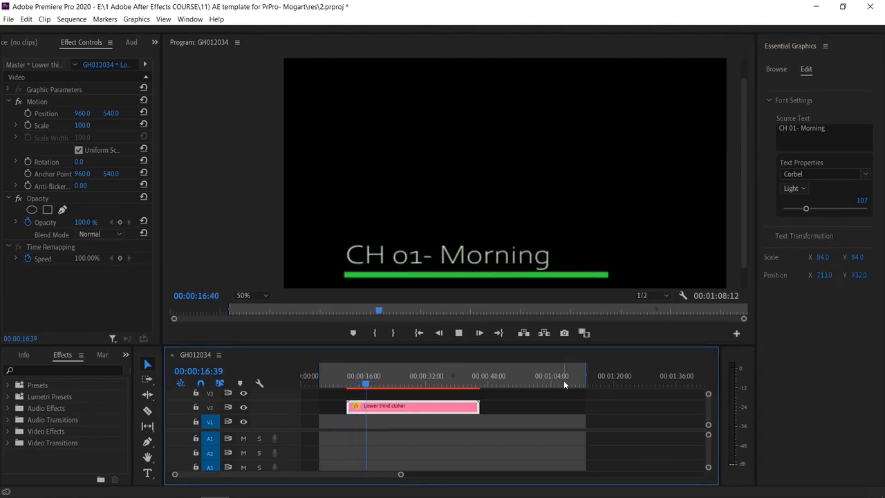
pyautogui.press('space')
pyautogui.moveTo(374, 384); pyautogui.dragTo(352, 387)
pyautogui.press('space')
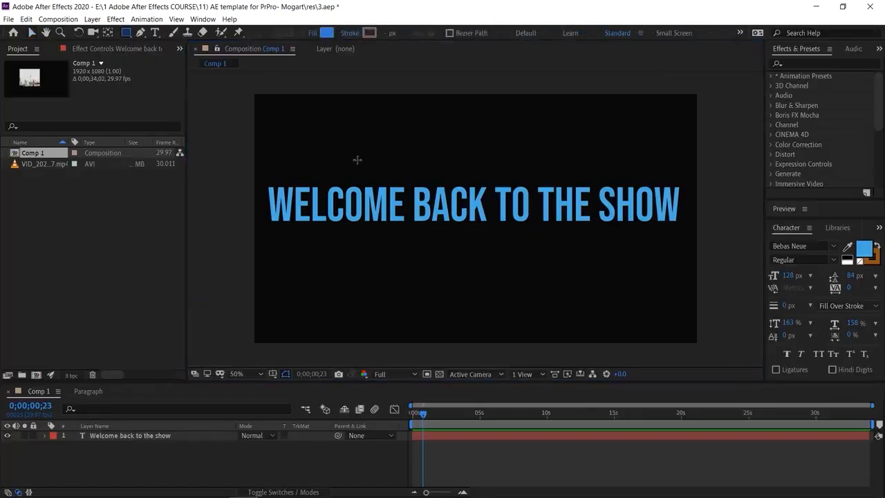
# - Switch to After Effects, draw a blue rectangle over the middle of the welcome text and nudge it slightly upward
pyautogui.moveTo(390, 141); pyautogui.dragTo(575, 312)
pyautogui.click(33, 33)
pyautogui.moveTo(453, 185); pyautogui.dragTo(450, 166)
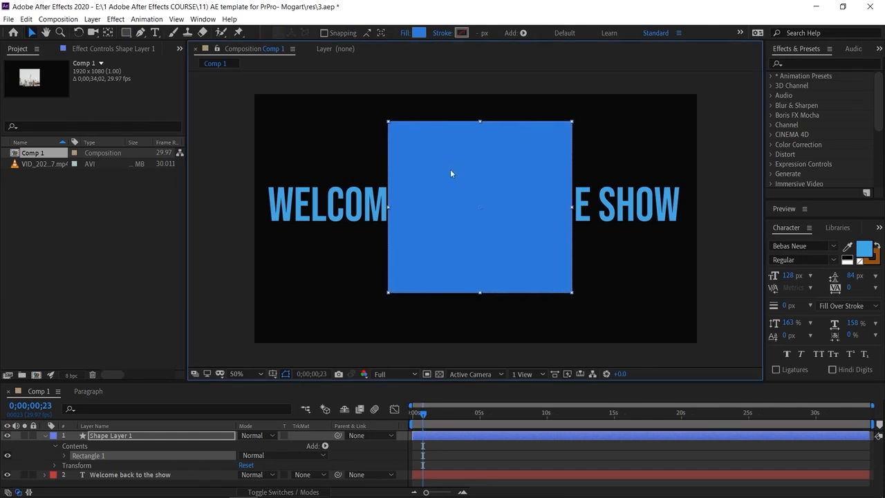
# - Apply Shape Layer 1 as an alpha matte for the Welcome back to the show text layer
pyautogui.click(45, 436)
pyautogui.click(164, 464)
pyautogui.click(319, 445)
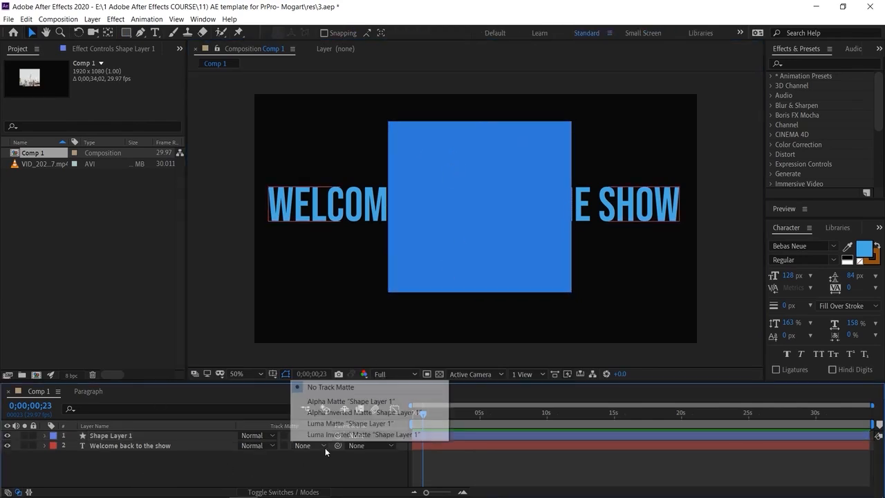
pyautogui.click(339, 401)
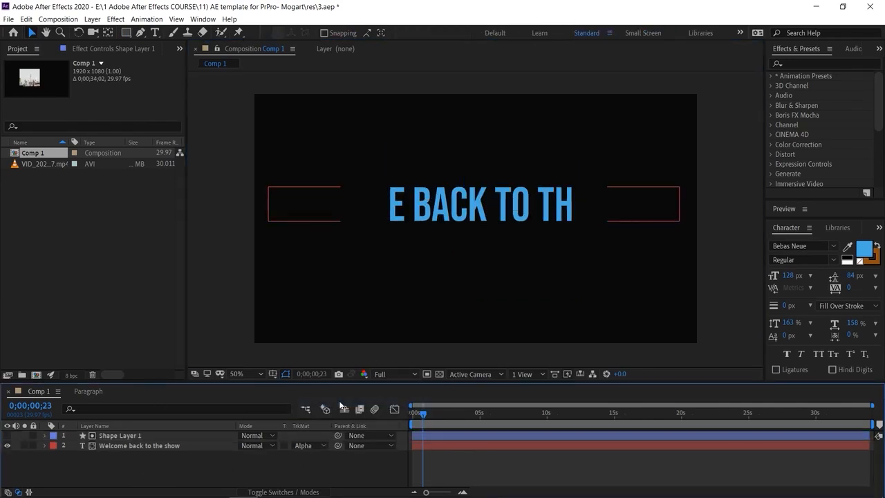
# - Start the Welcome back to the show layer at 0;00;00;13 and keyframe its Position there at 2299.0, 550.0
pyautogui.click(419, 413)
pyautogui.click(441, 446)
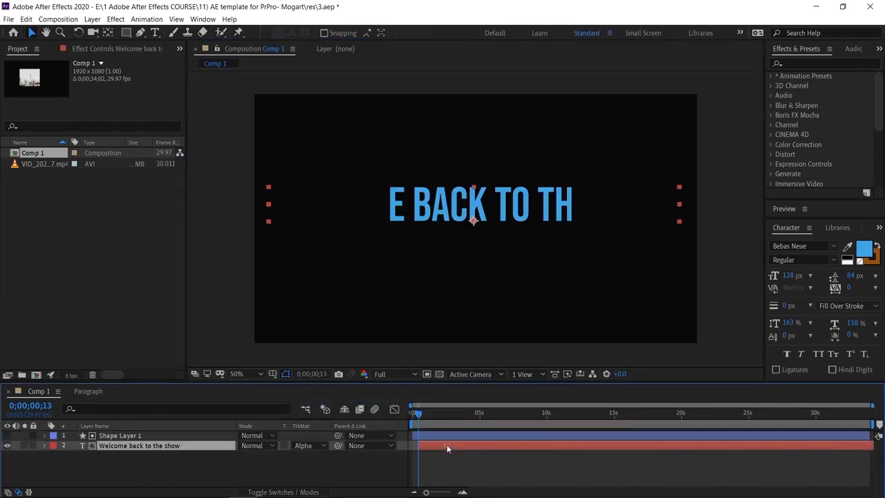
pyautogui.click(46, 446)
pyautogui.click(55, 465)
pyautogui.moveTo(153, 382); pyautogui.dragTo(159, 338)
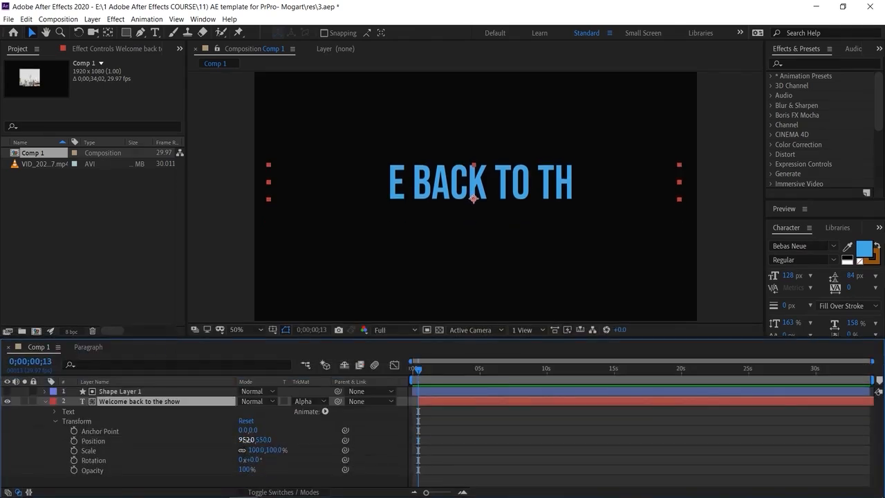
pyautogui.moveTo(244, 441); pyautogui.dragTo(560, 441)
pyautogui.moveTo(247, 440); pyautogui.dragTo(695, 430)
pyautogui.click(75, 441)
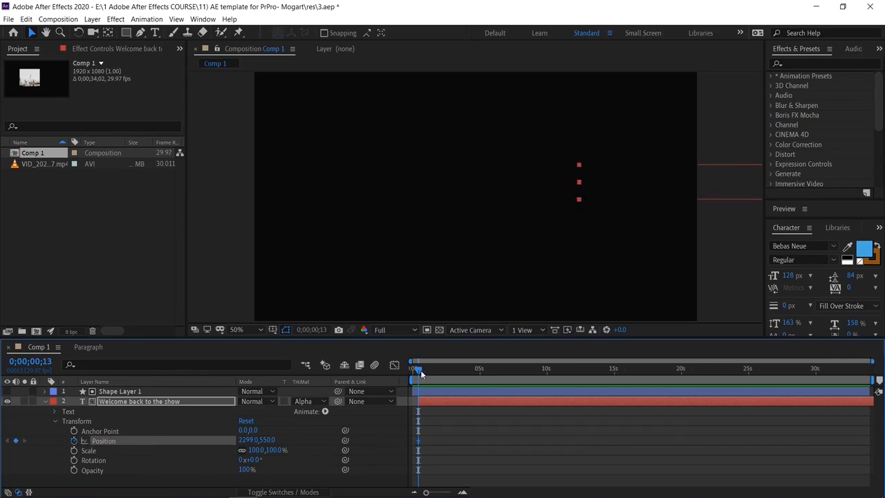
# - Add a second Position keyframe further along the timeline with the welcome text moved leftward
pyautogui.moveTo(421, 371); pyautogui.dragTo(436, 371)
pyautogui.click(16, 440)
pyautogui.moveTo(250, 441); pyautogui.dragTo(28, 441)
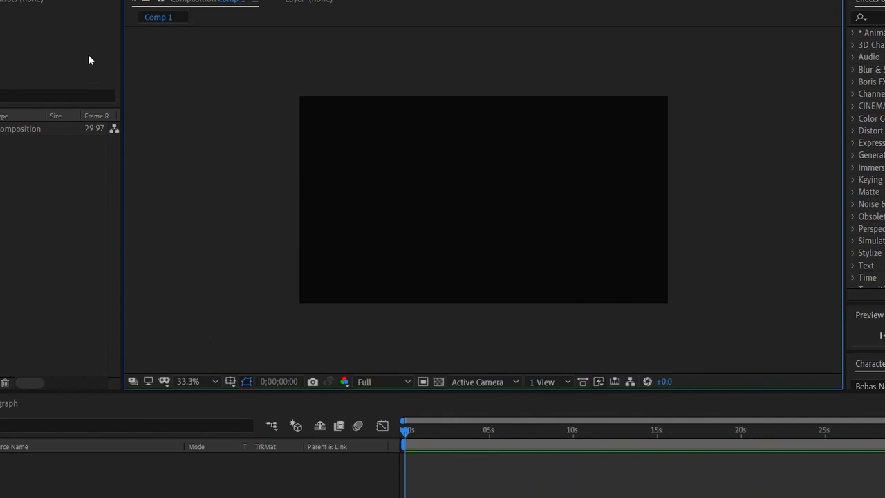
# - Draw a large yellow rectangle covering most of the left half of the empty Comp 1 frame
pyautogui.click(200, 382)
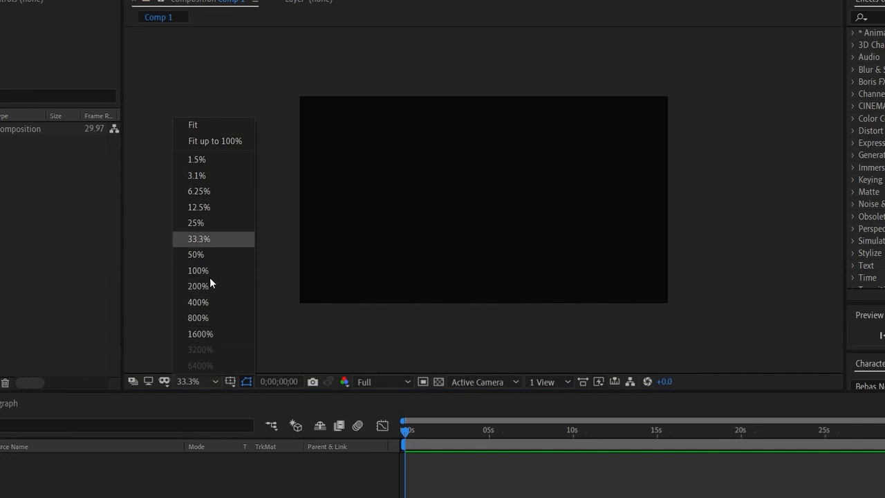
pyautogui.click(211, 255)
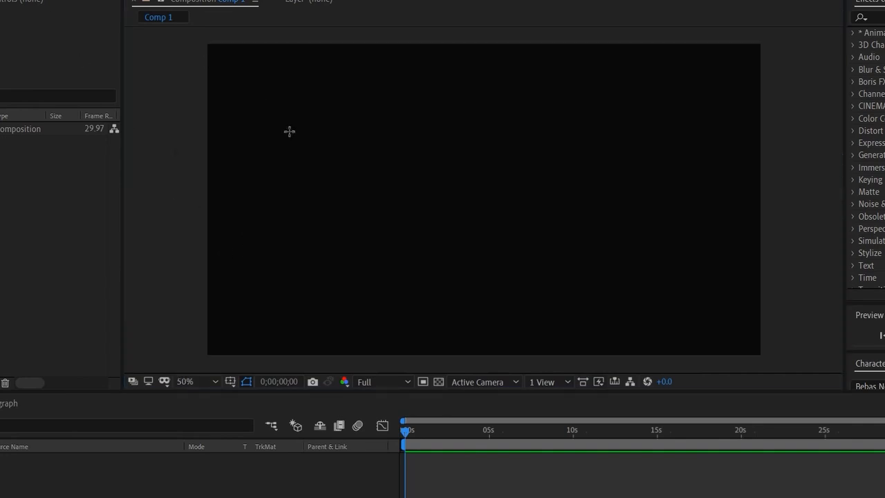
pyautogui.moveTo(235, 74)
pyautogui.mouseDown()
pyautogui.moveTo(312, 161)
pyautogui.moveTo(502, 288)
pyautogui.moveTo(531, 342)
pyautogui.mouseUp()
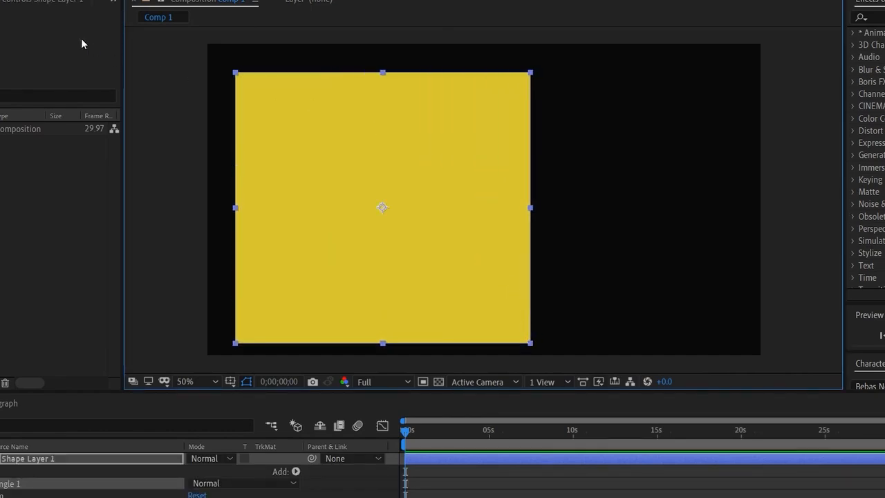
pyautogui.press('v')
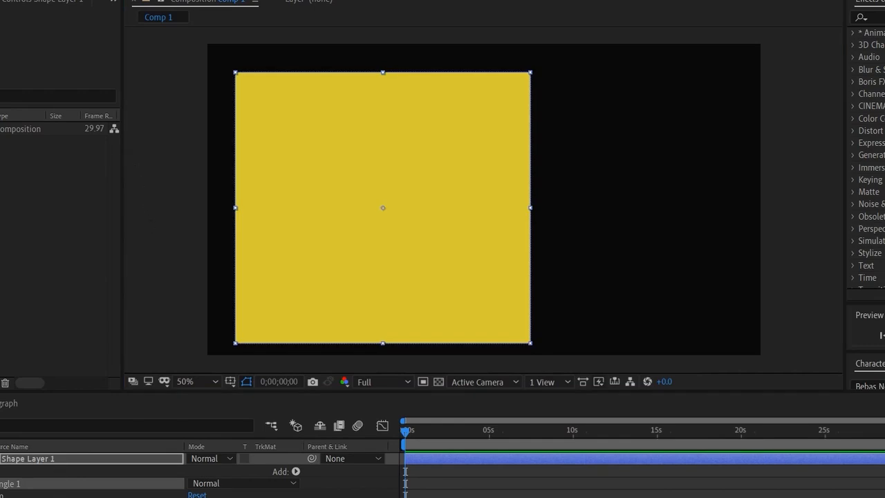
# - Rename the yellow rectangle's layer as Shape animation and collapse its properties
pyautogui.click(57, 479)
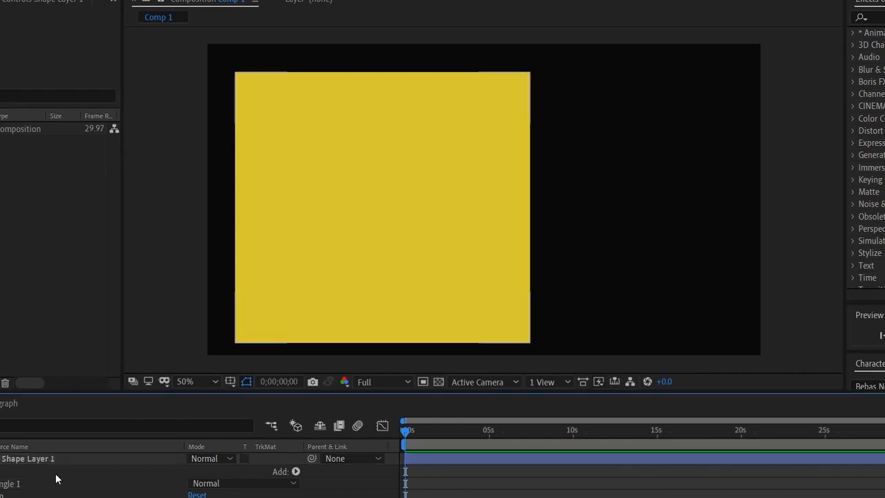
pyautogui.click(55, 459)
pyautogui.rightClick(55, 458)
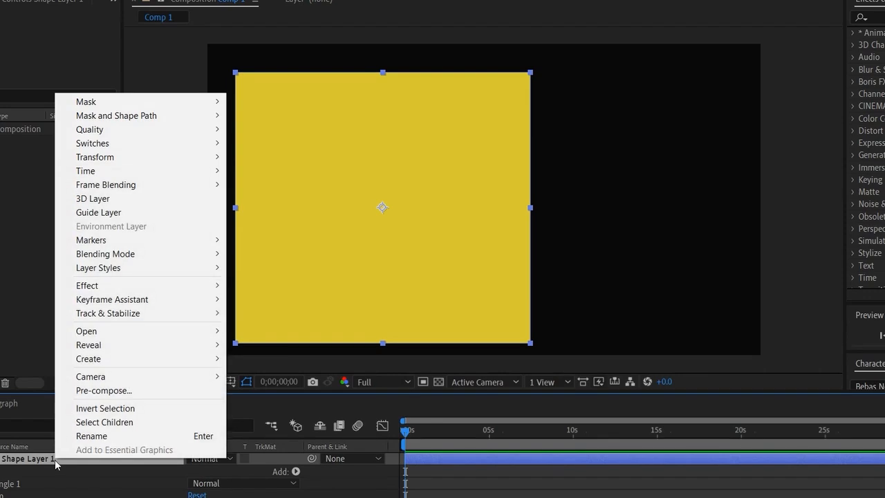
pyautogui.click(86, 436)
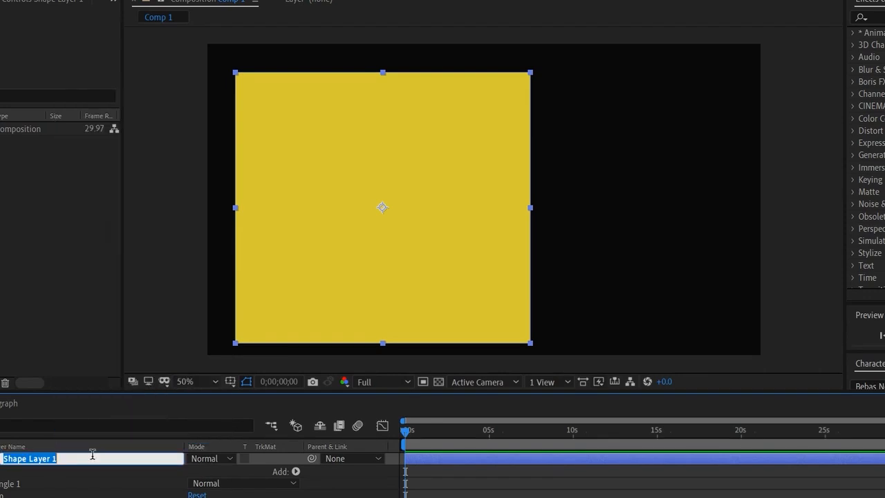
pyautogui.write('s')
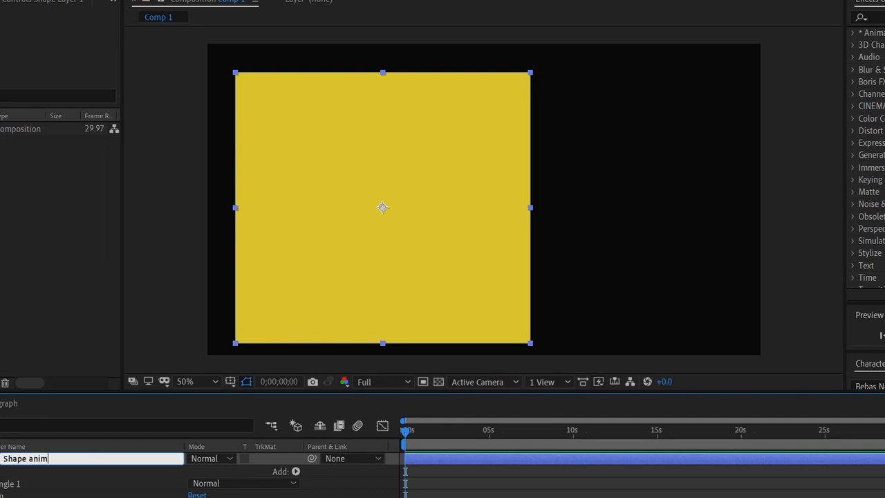
pyautogui.write('hape animation')
pyautogui.press('Return')
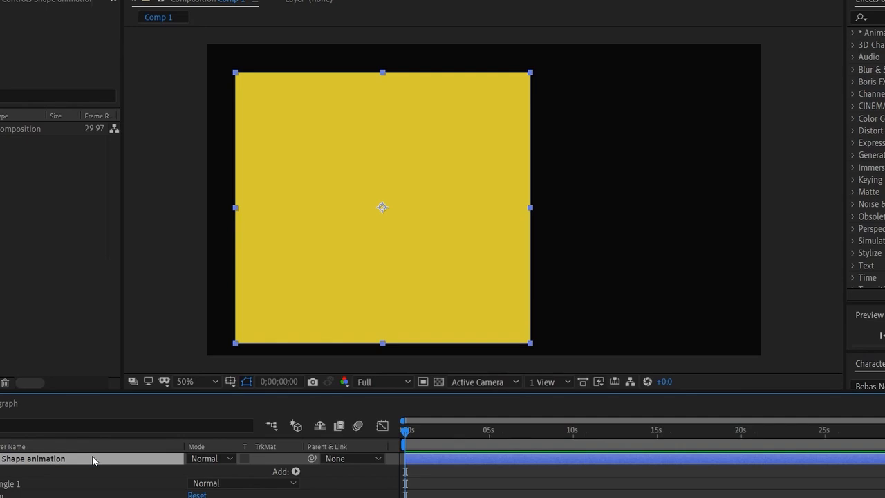
pyautogui.click(0, 458)
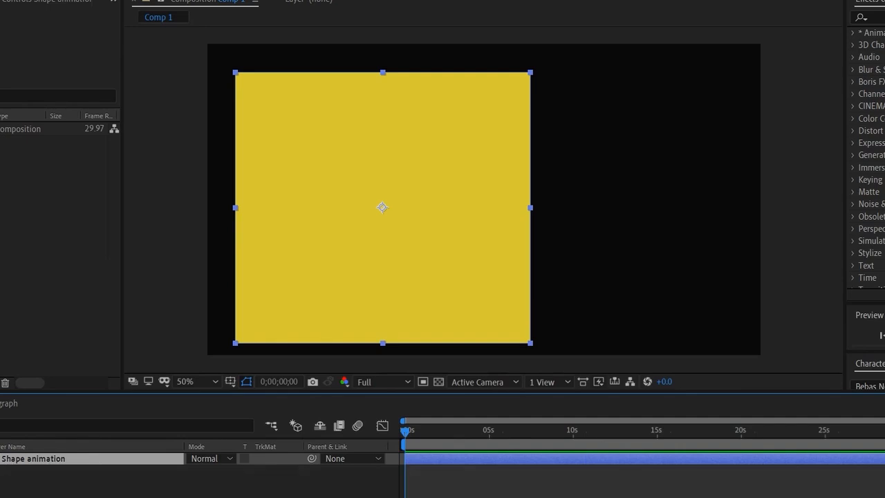
# - Add a text layer reading Start and position it at the centre of the yellow rectangle
pyautogui.click(82, 494)
pyautogui.hotkey('ctrl', 't')
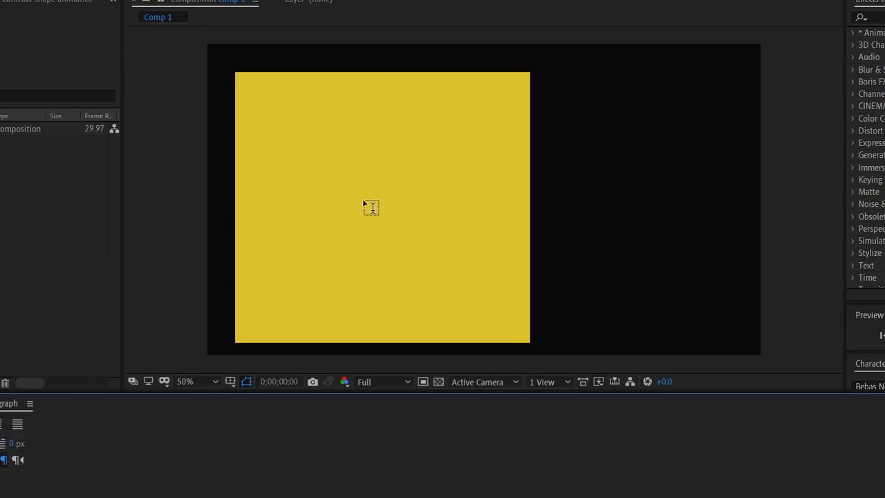
pyautogui.click(305, 181)
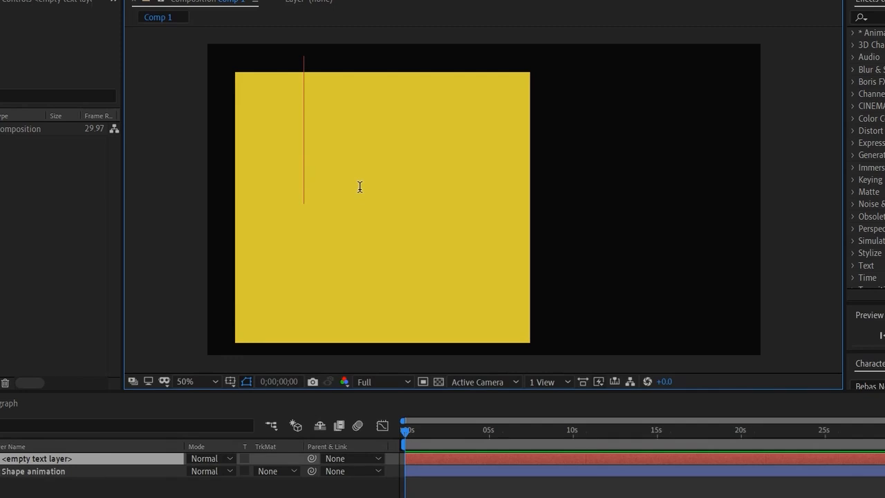
pyautogui.write('Start')
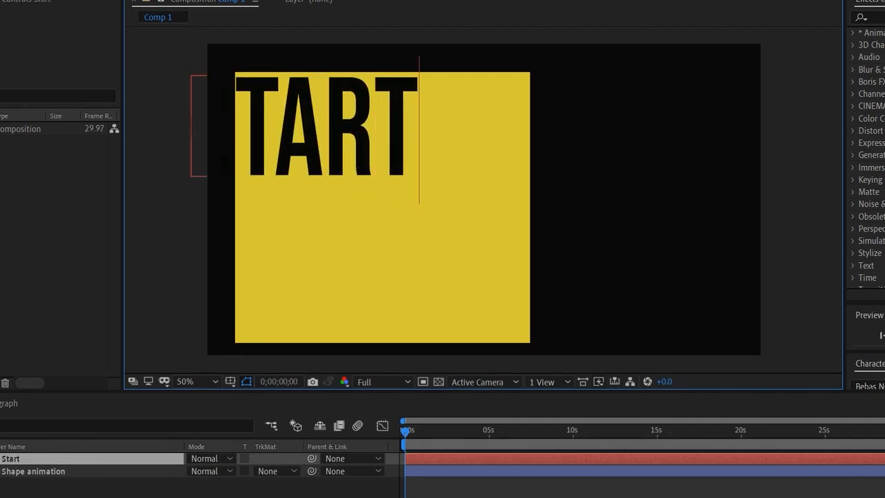
pyautogui.press('Escape')
pyautogui.moveTo(308, 148); pyautogui.dragTo(391, 223)
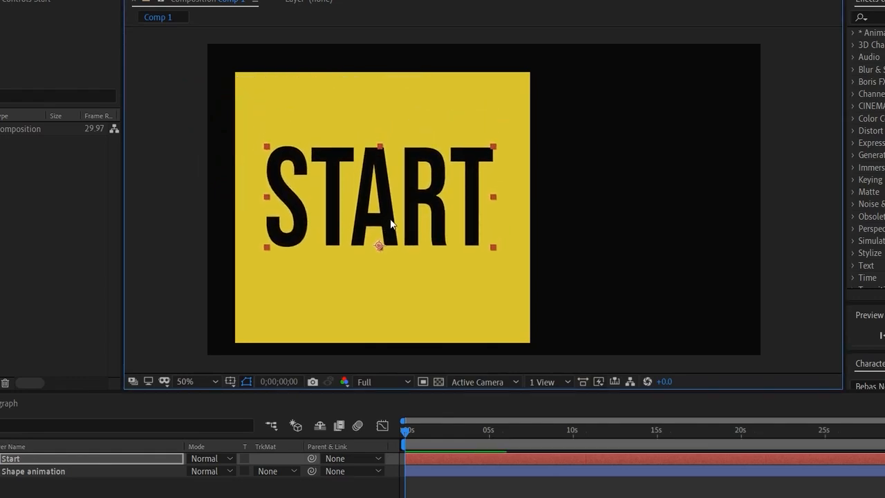
# - Make the Shape animation layer start at 0;00;00;14 while the Start layer still begins at zero
pyautogui.click(282, 484)
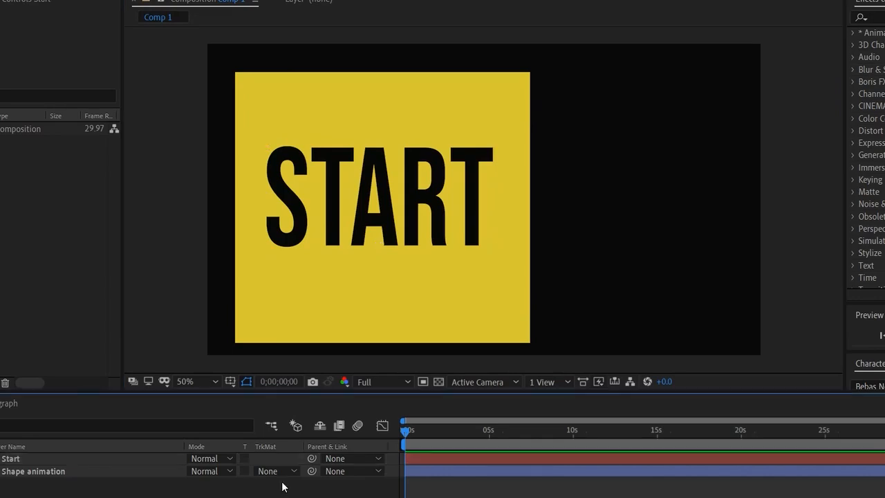
pyautogui.moveTo(406, 433); pyautogui.dragTo(437, 473)
pyautogui.click(426, 472)
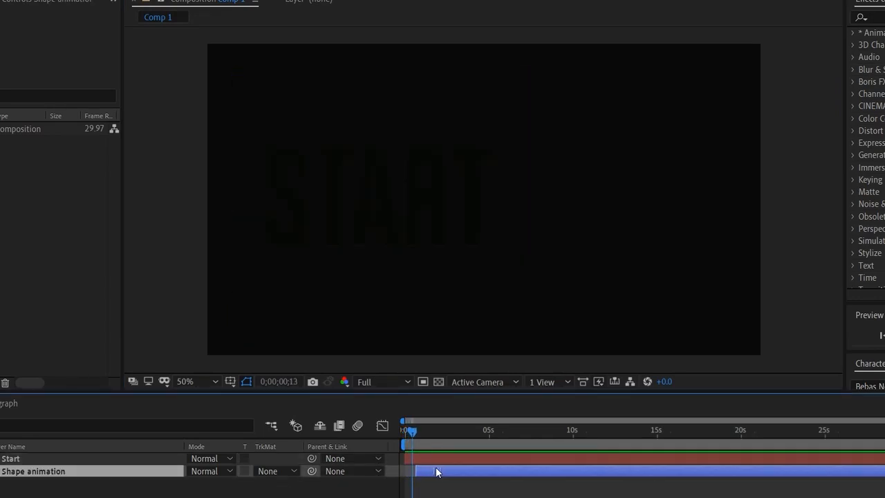
pyautogui.click(416, 430)
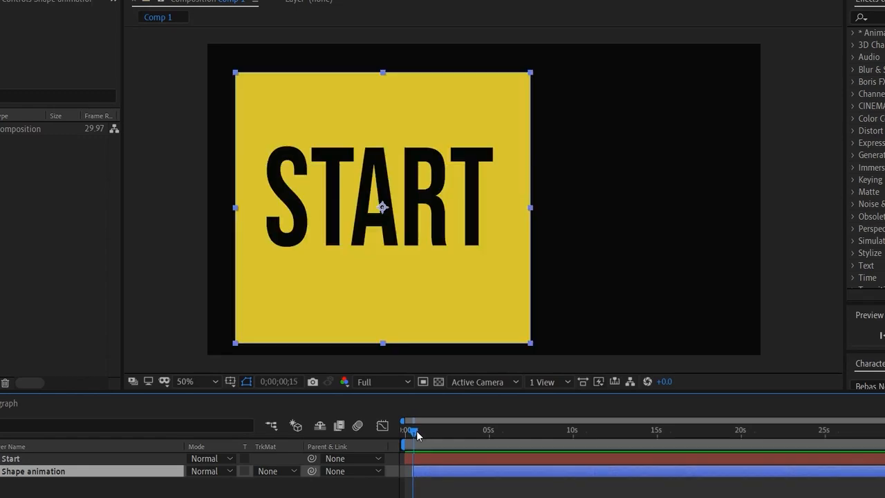
pyautogui.moveTo(416, 431); pyautogui.dragTo(414, 431)
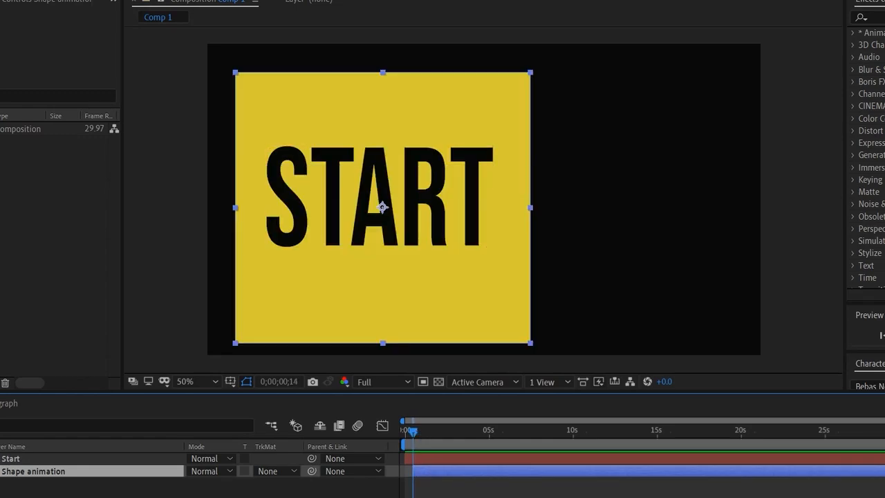
# - Keyframe the yellow shape's Scale from 0% at 0;00;00;14 up to 94% at 0;00;01;29
pyautogui.press('u')
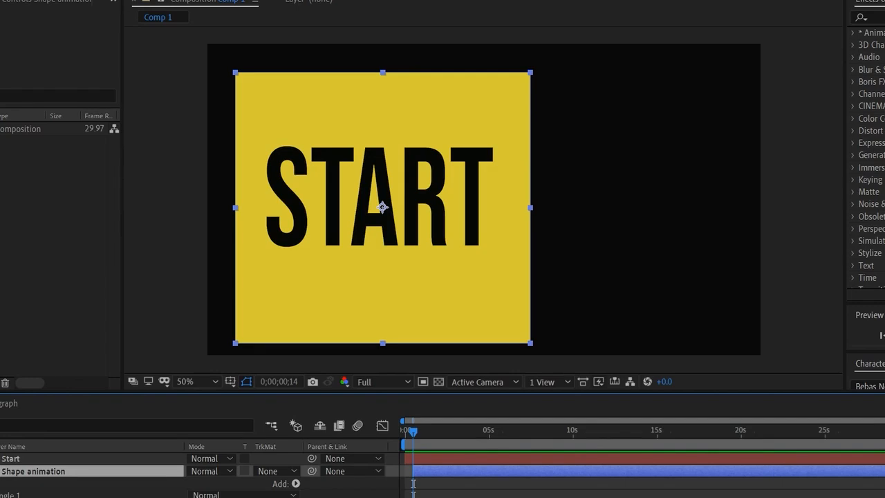
pyautogui.scroll(-1, 4, 458)
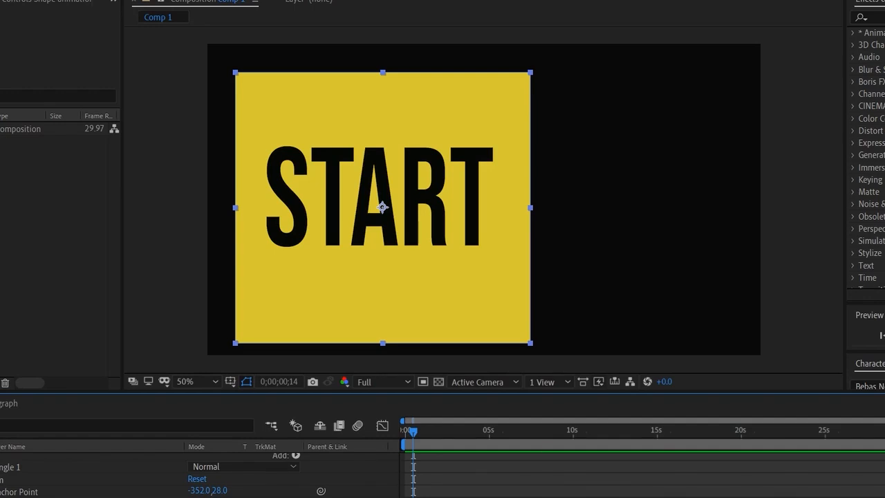
pyautogui.press('Return')
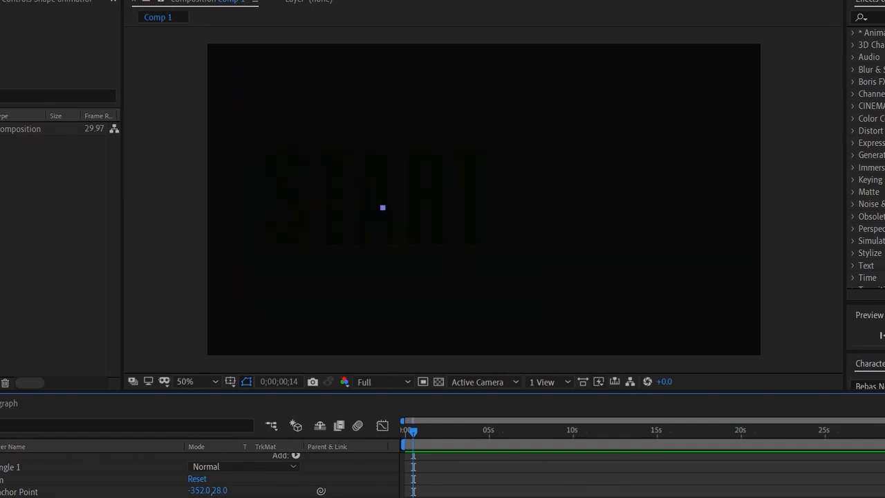
pyautogui.moveTo(414, 431); pyautogui.dragTo(438, 437)
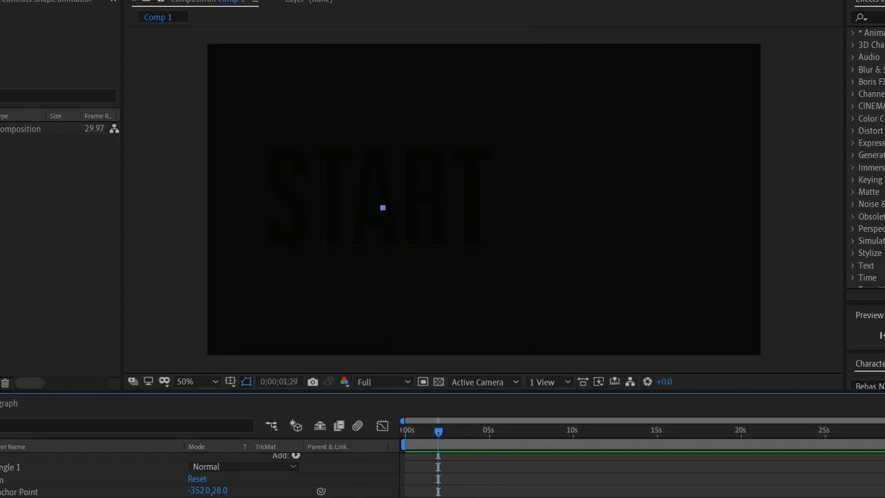
pyautogui.moveTo(202, 497); pyautogui.dragTo(259, 497)
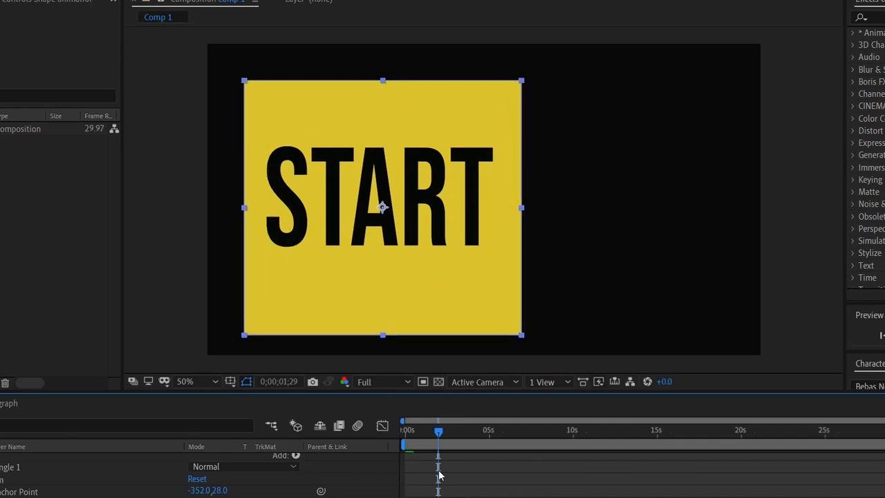
# - Hold the shape's 94% scale with a keyframe at 0;00;03;10, then enlarge it to fill the frame by about 0;00;04;20
pyautogui.moveTo(439, 434); pyautogui.dragTo(462, 444)
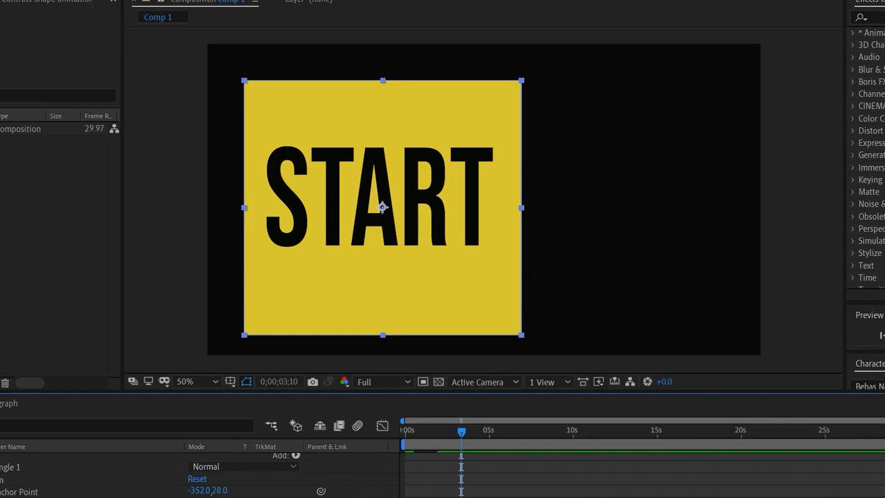
pyautogui.moveTo(462, 434); pyautogui.dragTo(491, 446)
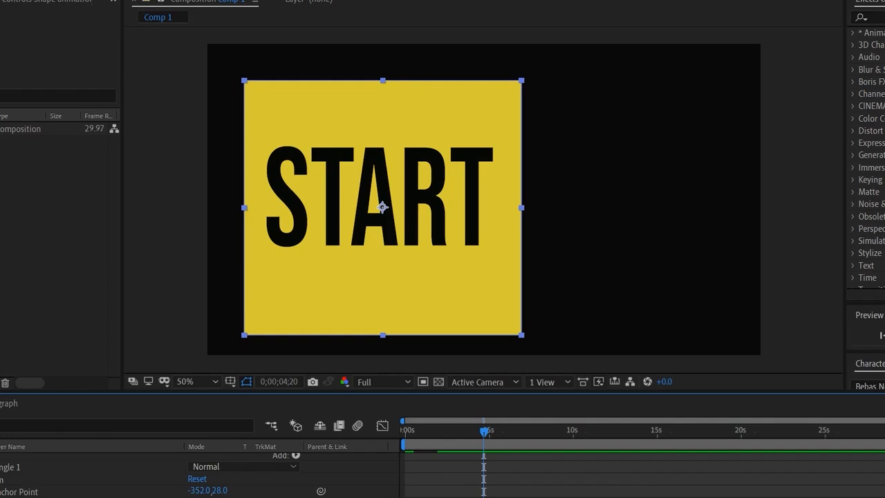
pyautogui.moveTo(208, 497); pyautogui.dragTo(331, 497)
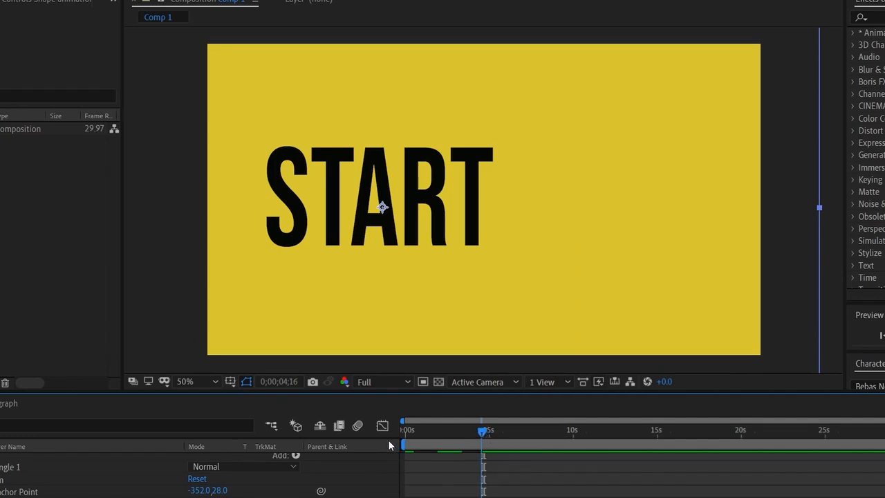
# - Apply Easy Ease to the yellow shape's Scale keyframes, including the 94% hold and the initial 0% keyframe
pyautogui.press('Home')
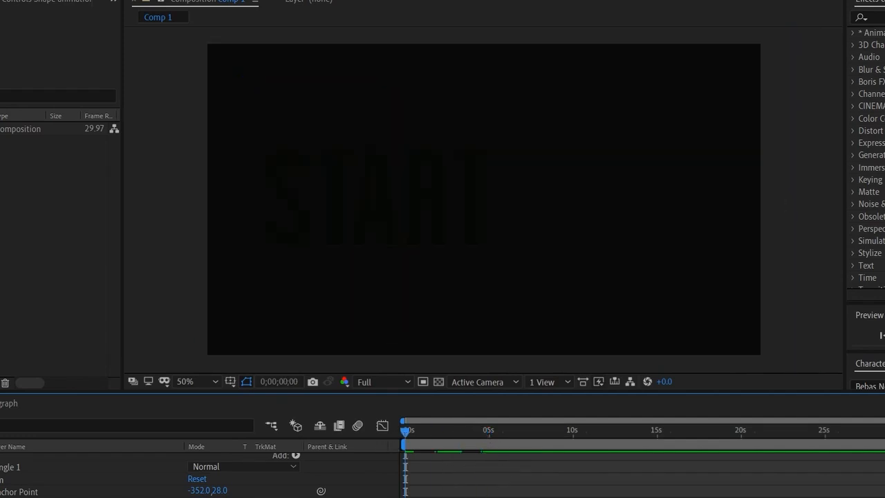
pyautogui.rightClick(461, 497)
pyautogui.moveTo(525, 497)
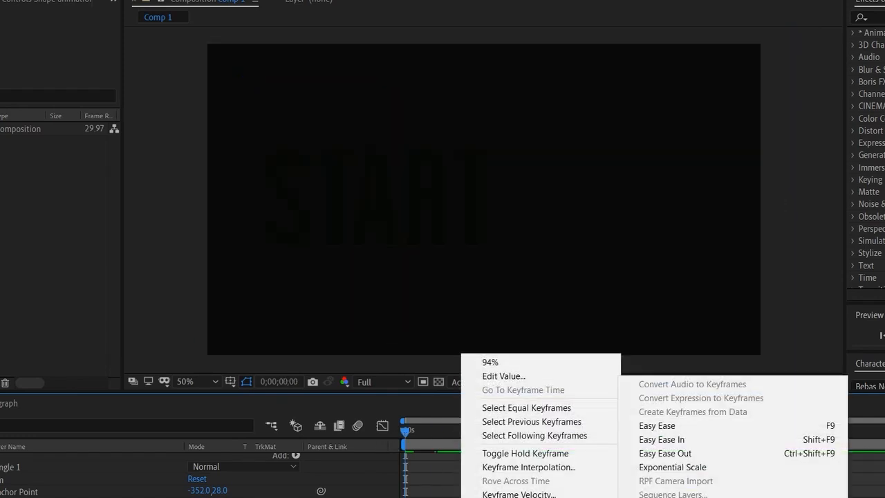
pyautogui.click(670, 425)
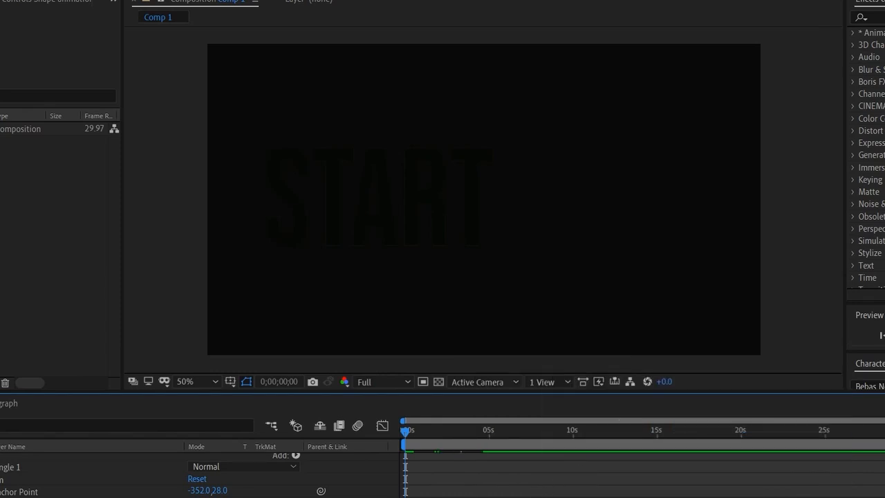
pyautogui.rightClick(412, 497)
pyautogui.moveTo(484, 497)
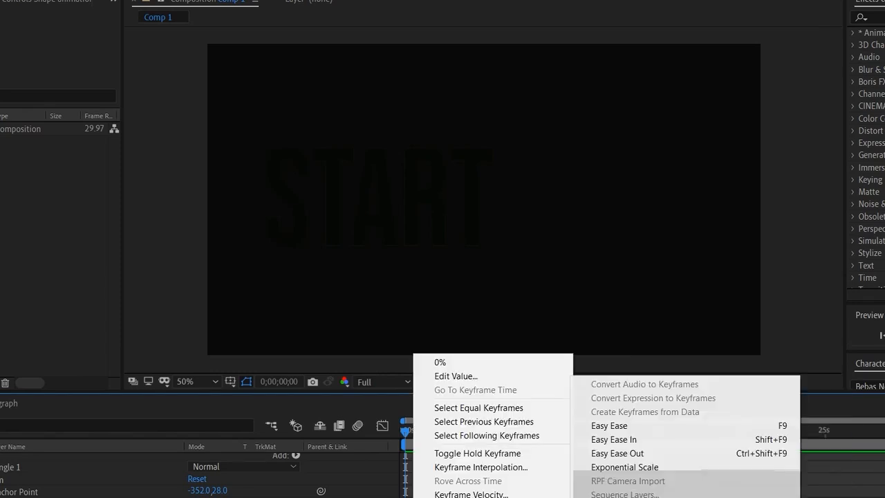
pyautogui.click(616, 432)
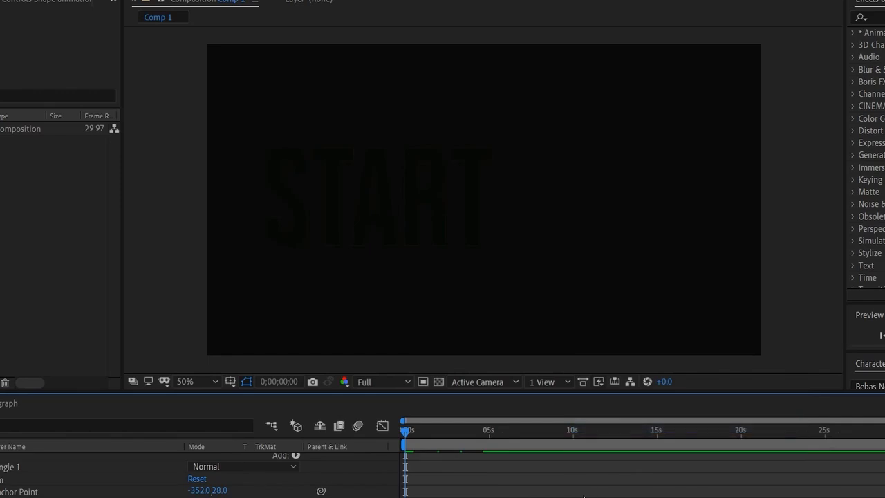
# - Play the yellow shape's scale animation repeatedly from the start of the timeline to check its timing and easing
pyautogui.press('space')
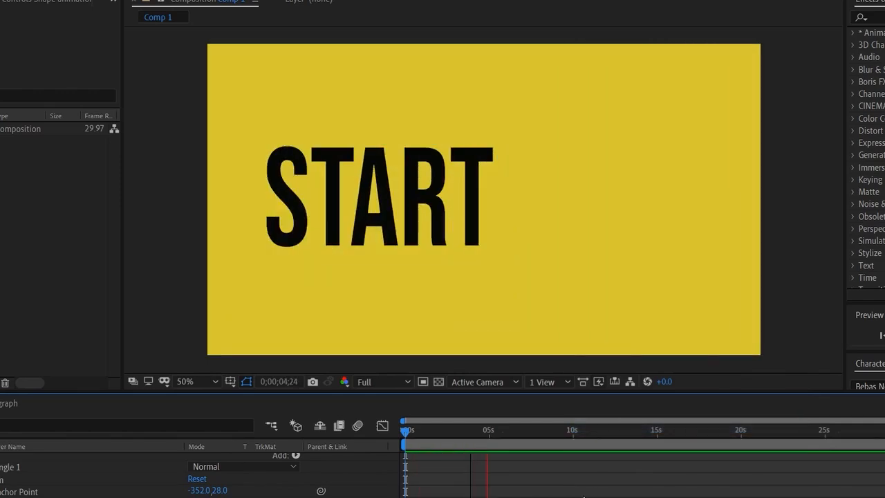
pyautogui.press('space')
pyautogui.press('Home')
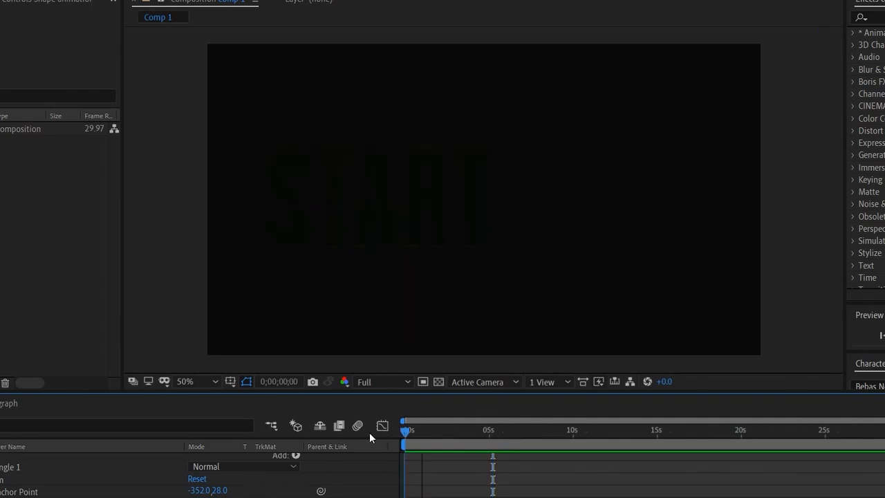
pyautogui.press('space')
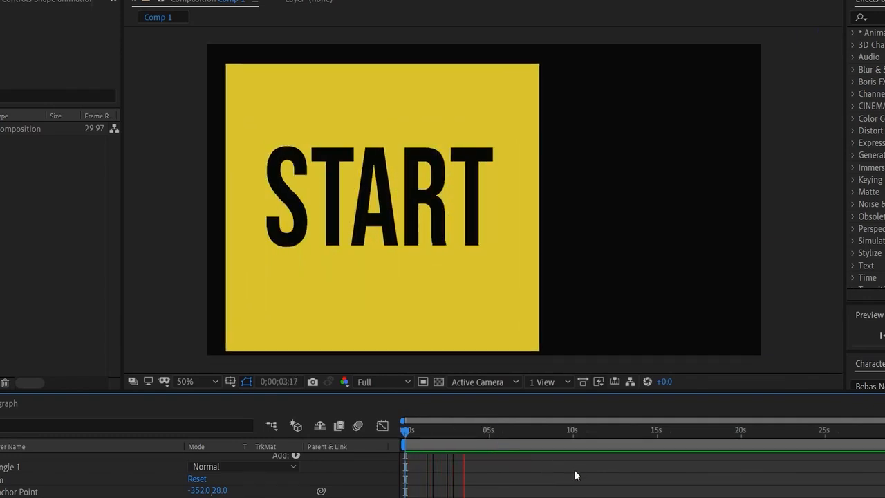
pyautogui.press('space')
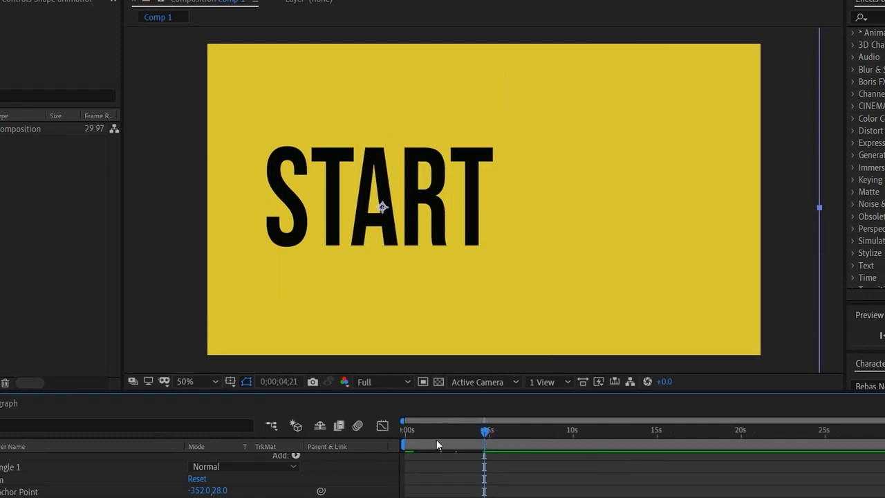
pyautogui.moveTo(437, 445); pyautogui.dragTo(407, 445)
pyautogui.press('space')
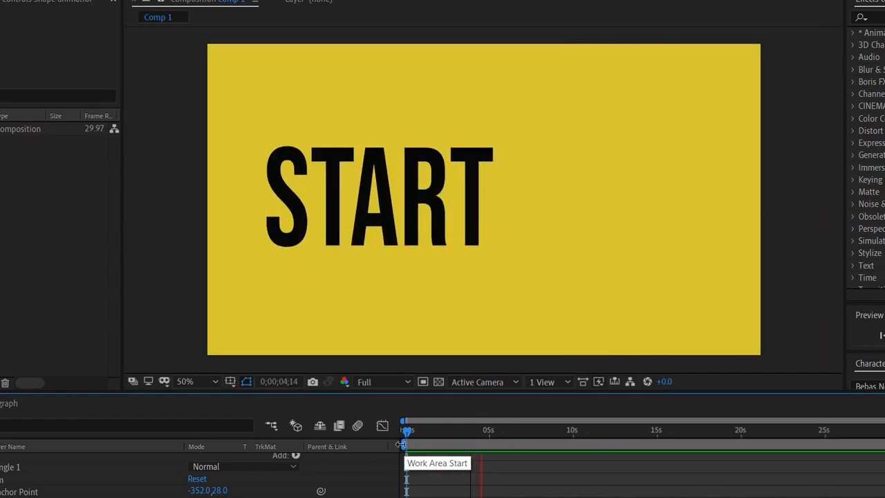
pyautogui.press('space')
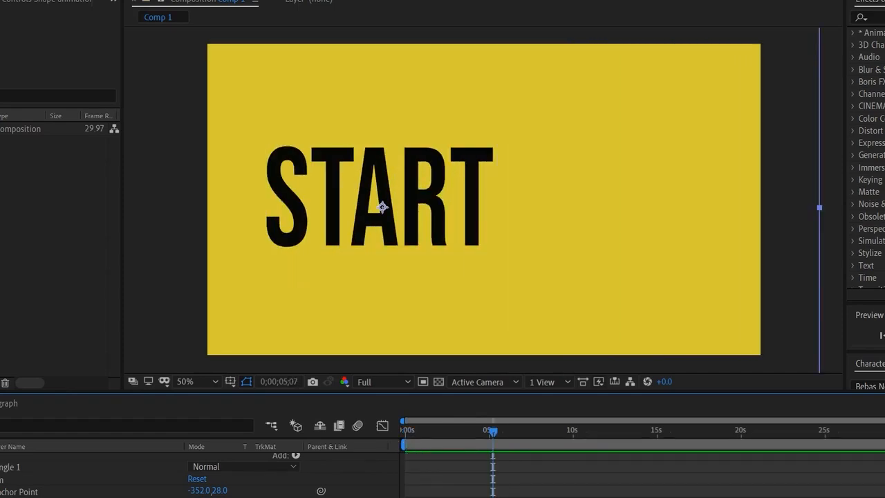
pyautogui.moveTo(493, 434); pyautogui.dragTo(412, 448)
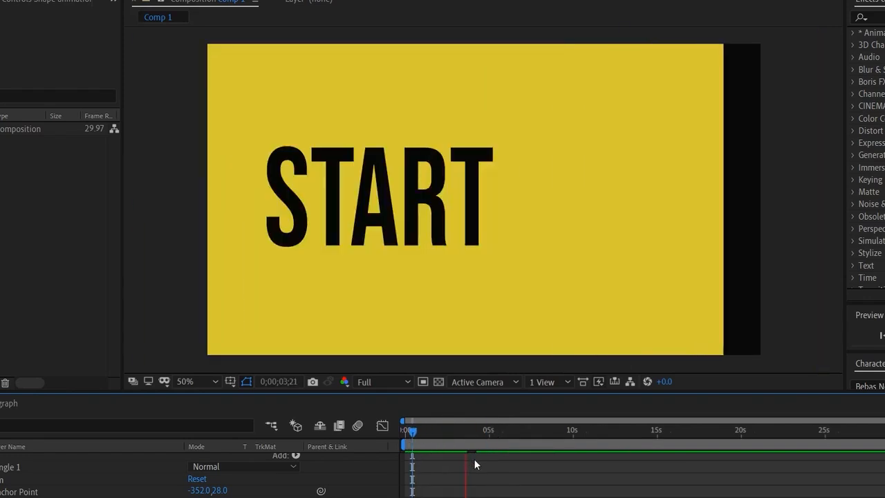
pyautogui.click(483, 451)
pyautogui.press('Home')
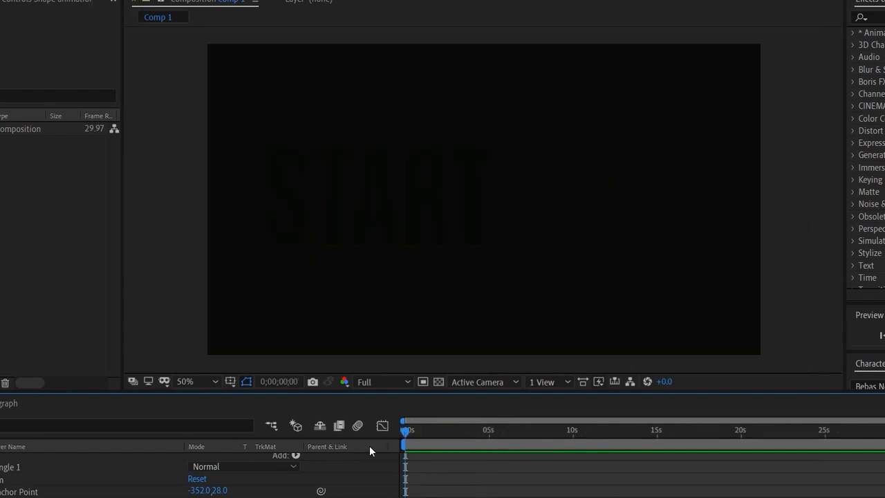
pyautogui.press('space')
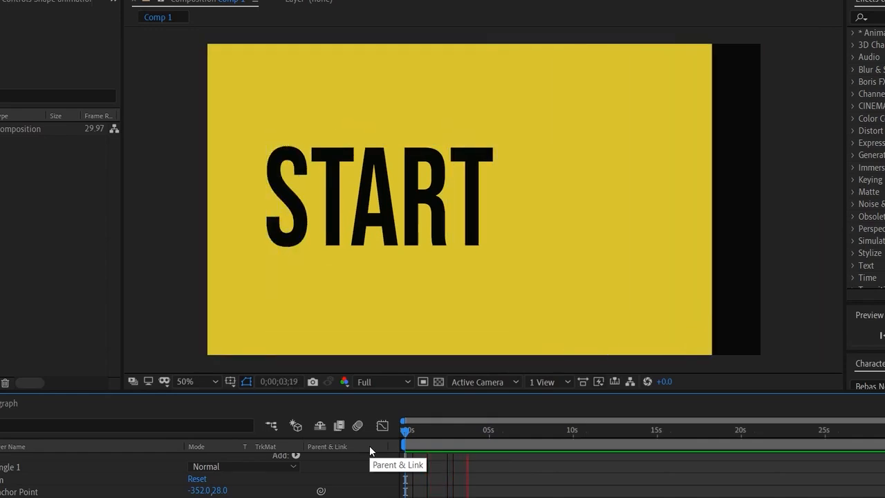
pyautogui.press('space')
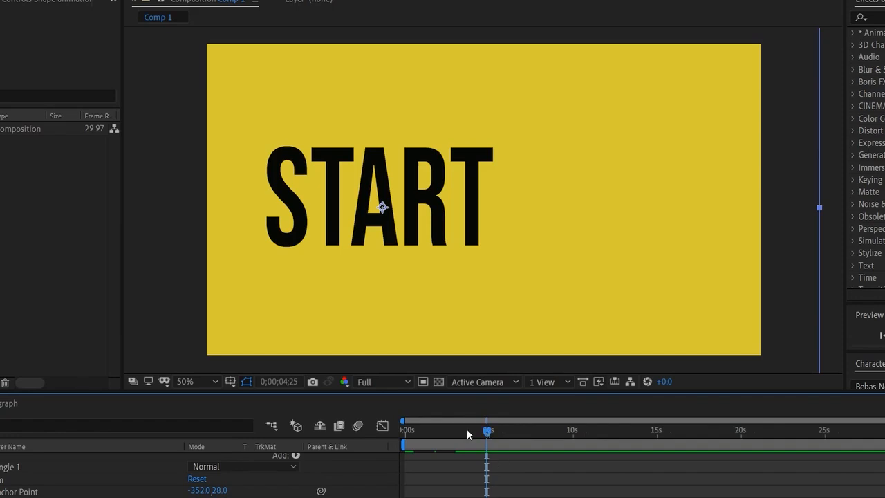
pyautogui.moveTo(468, 429); pyautogui.dragTo(389, 438)
pyautogui.press('space')
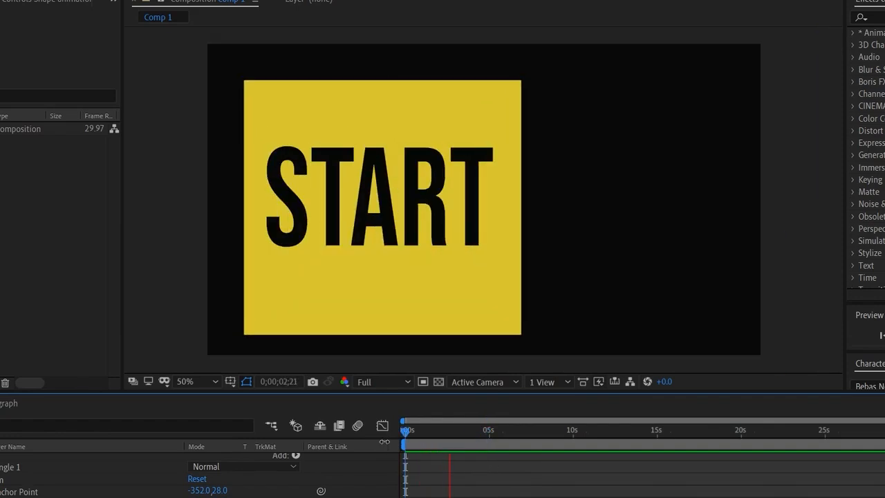
pyautogui.press('space')
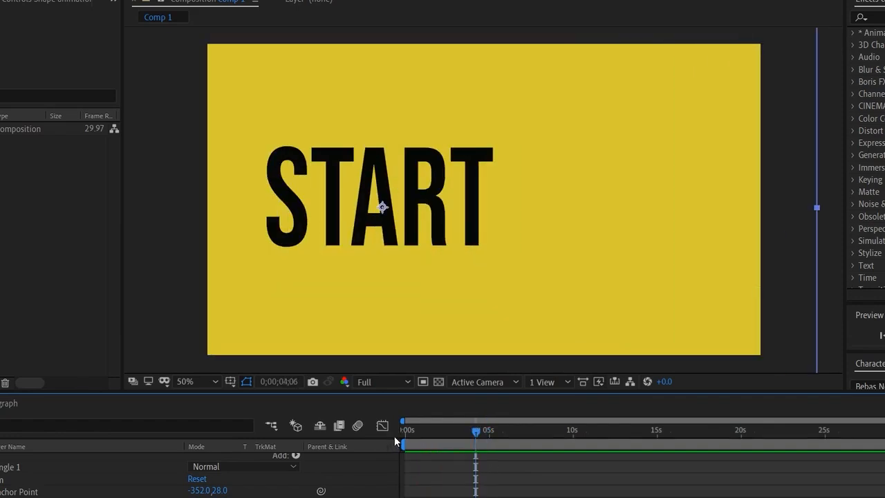
pyautogui.moveTo(478, 432); pyautogui.dragTo(482, 433)
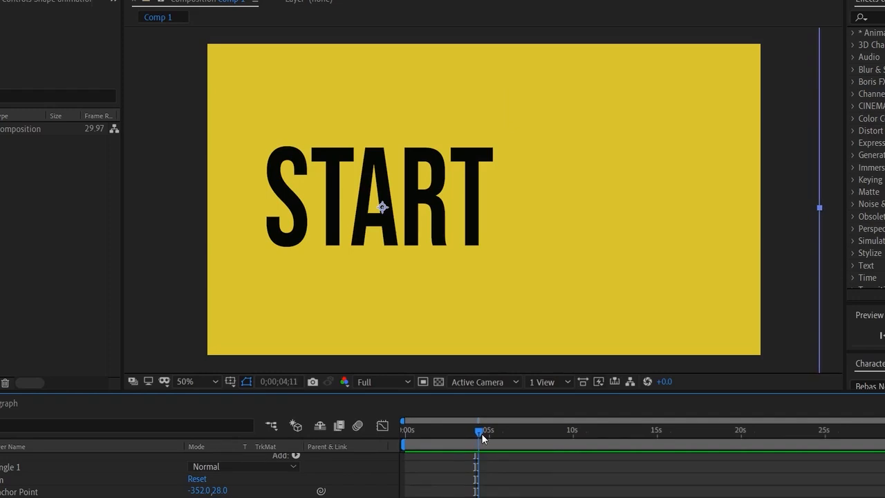
# - Collapse the Shape animation layer's properties and clear the layer selection
pyautogui.scroll(1, 207, 477)
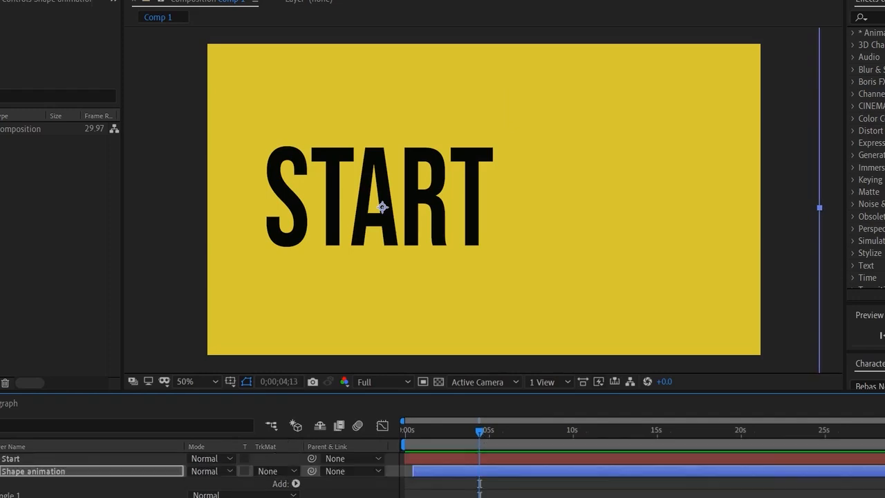
pyautogui.scroll(-1, 207, 477)
pyautogui.scroll(1, 207, 477)
pyautogui.press('u')
pyautogui.click(412, 459)
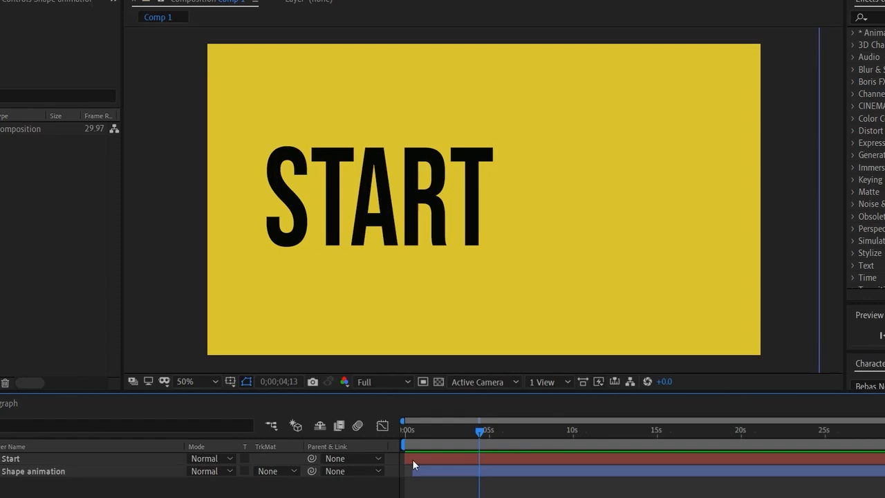
# - Rename the Start text layer as Start text
pyautogui.rightClick(62, 460)
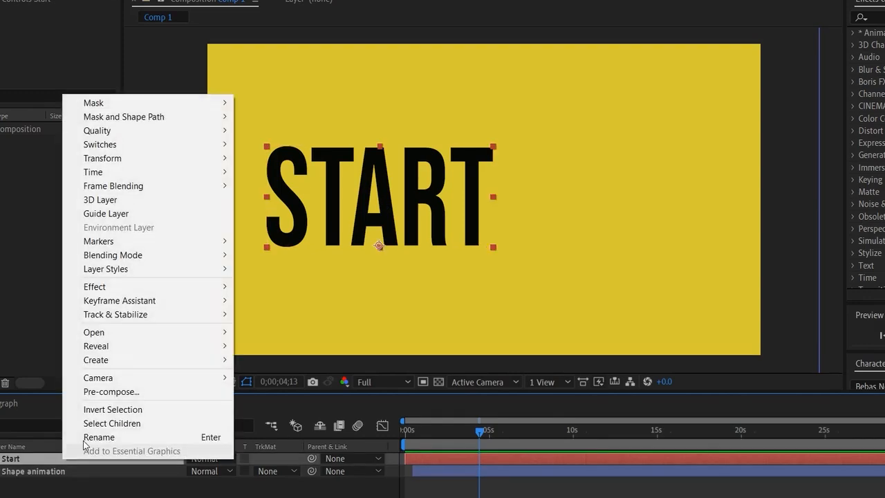
pyautogui.click(96, 437)
pyautogui.write('Start')
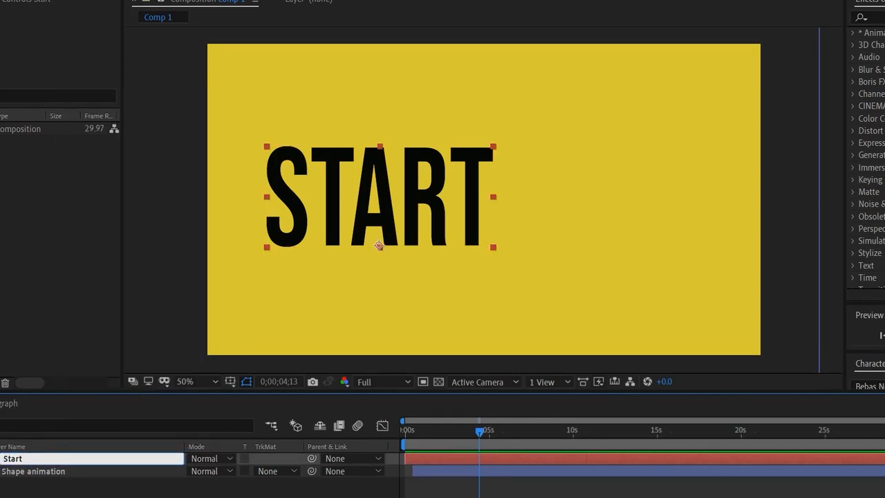
pyautogui.write(' text')
pyautogui.press('Return')
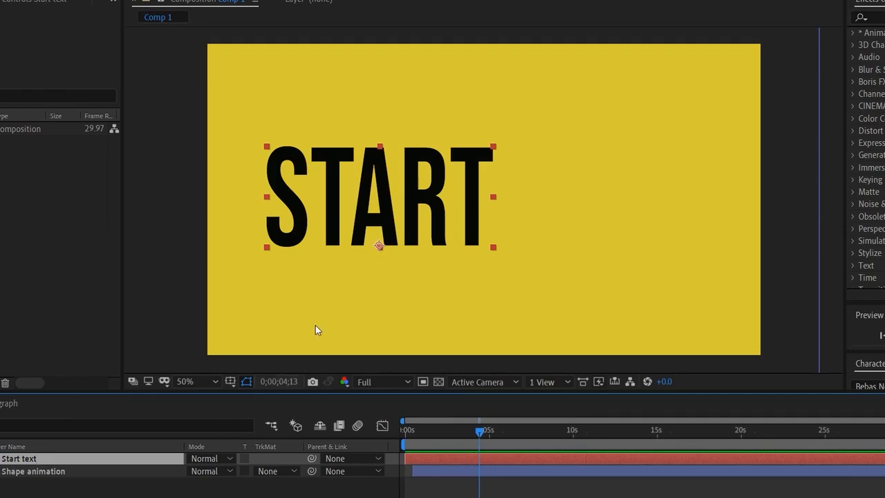
# - Move the current time to 0;00;03;04, deselect the Start text layer and display Essential Graphics for Comp 1
pyautogui.moveTo(461, 430); pyautogui.dragTo(458, 434)
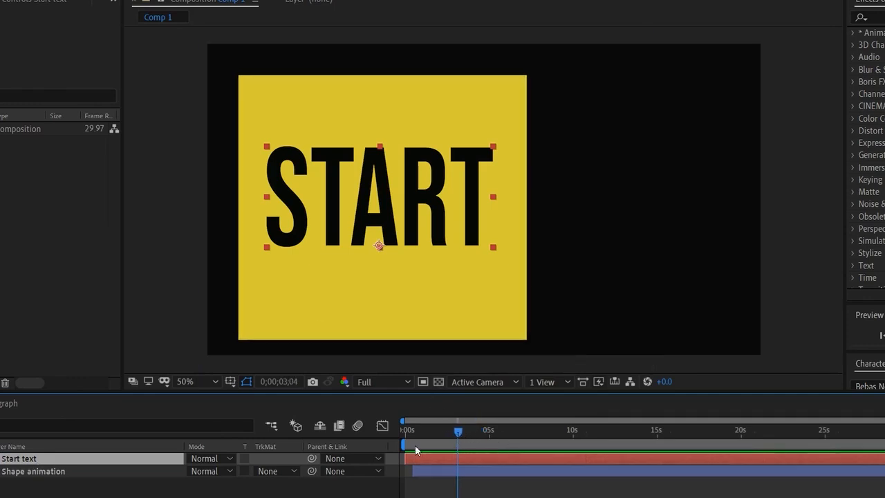
pyautogui.click(271, 496)
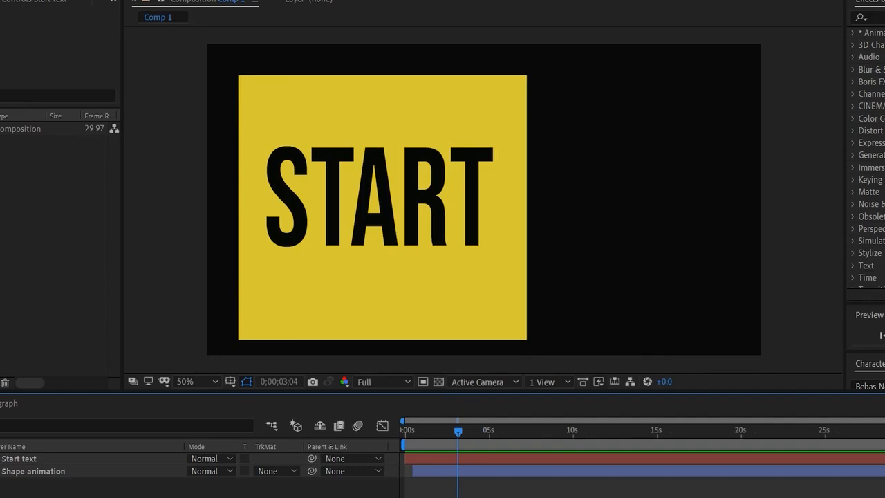
pyautogui.click(141, 0)
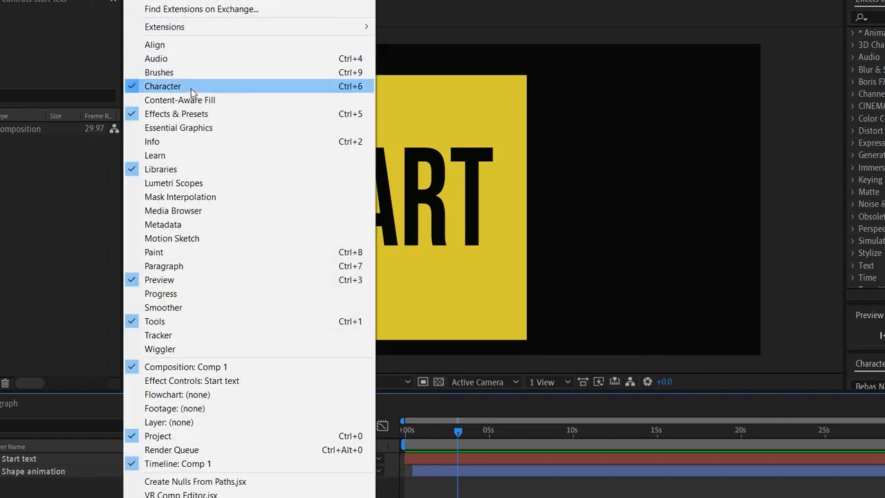
pyautogui.click(196, 128)
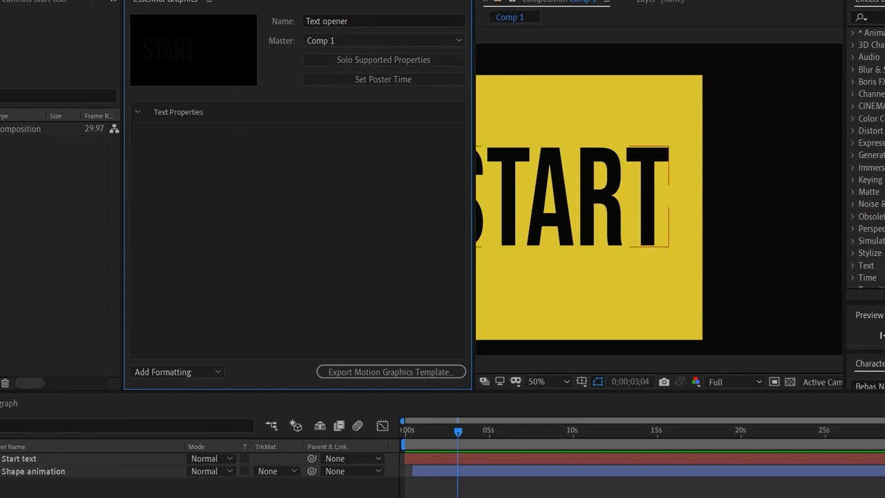
# - Add the Start text layer's Position, Scale, Rotation, Opacity and Anchor Point to the Text opener template's controls
pyautogui.moveTo(14, 458); pyautogui.dragTo(221, 273)
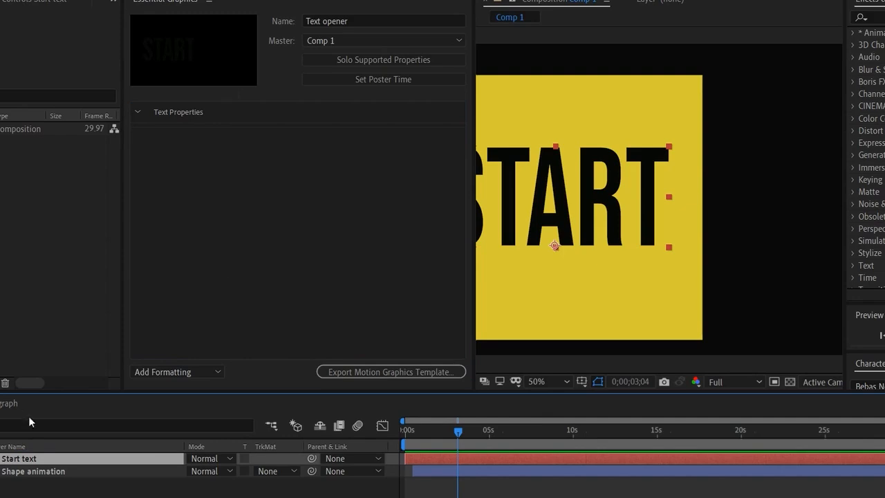
pyautogui.click(0, 458)
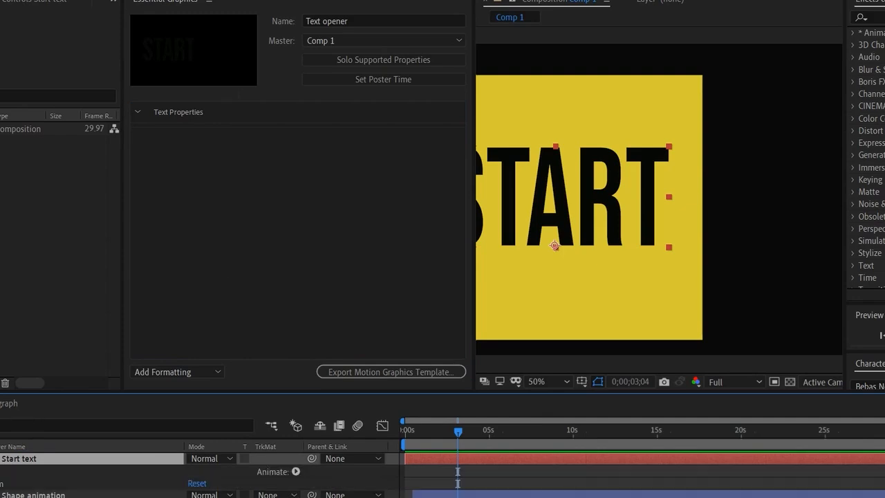
pyautogui.click(0, 483)
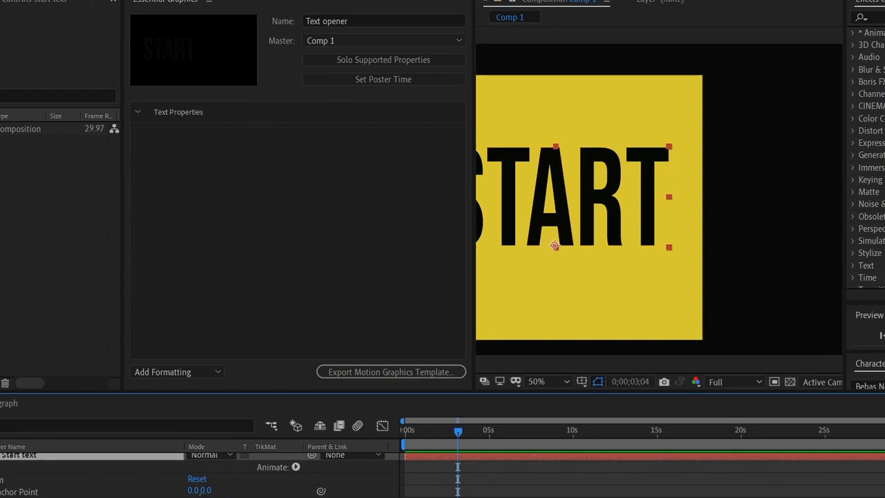
pyautogui.moveTo(21, 497); pyautogui.dragTo(185, 285)
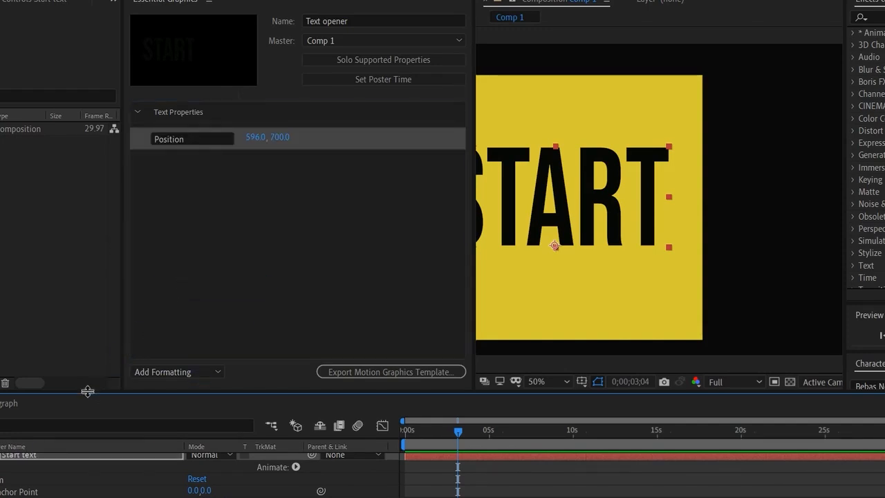
pyautogui.moveTo(27, 496); pyautogui.dragTo(229, 249)
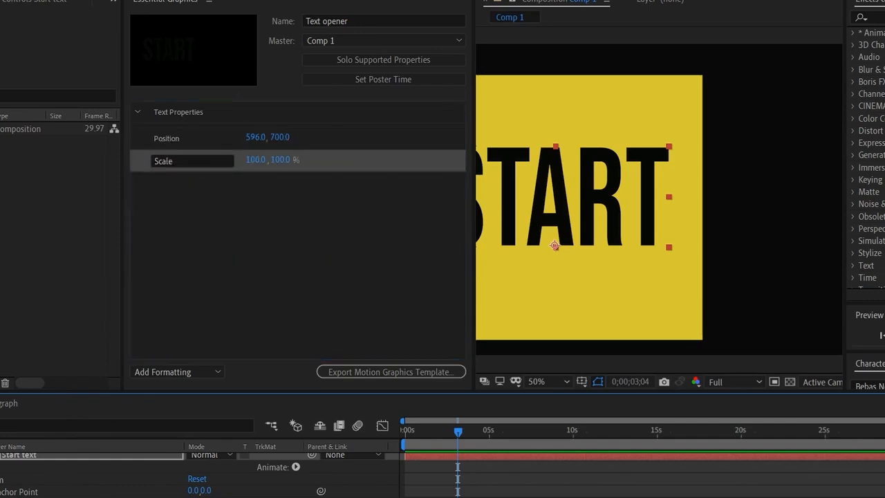
pyautogui.moveTo(28, 497); pyautogui.dragTo(217, 289)
pyautogui.moveTo(28, 496); pyautogui.dragTo(208, 290)
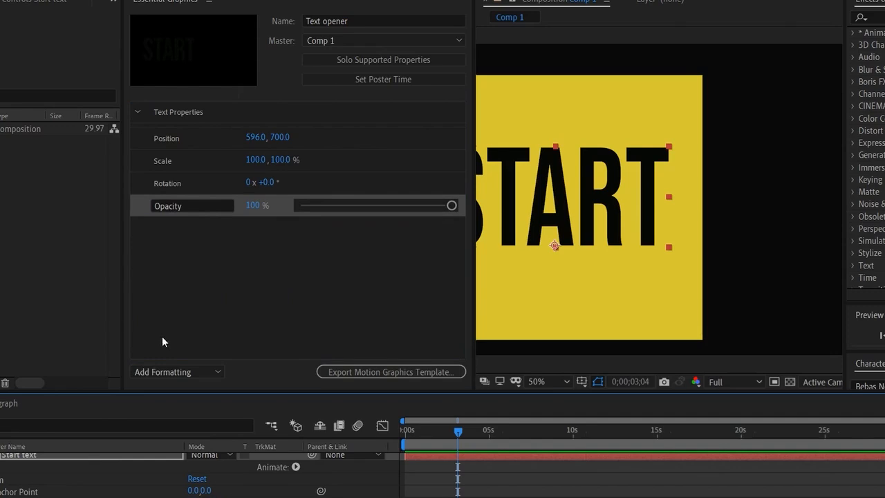
pyautogui.moveTo(42, 493); pyautogui.dragTo(215, 283)
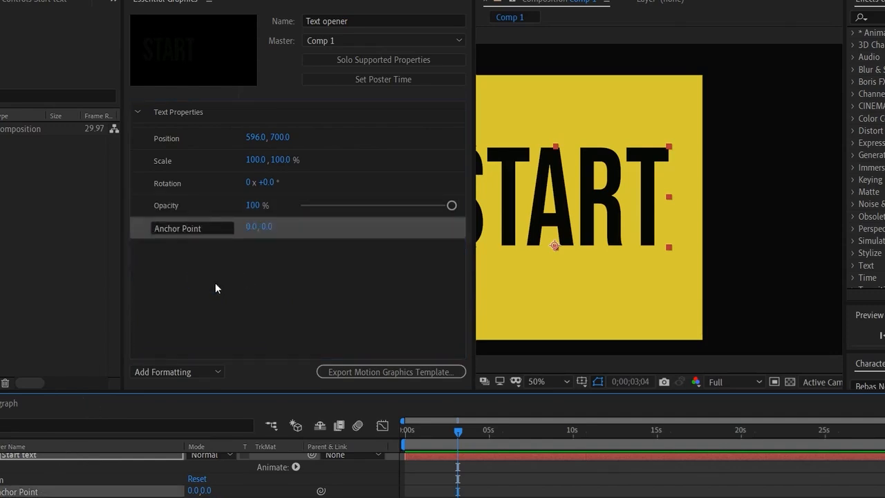
# - Add a new group to the template controls and name it Text Transformation
pyautogui.click(163, 375)
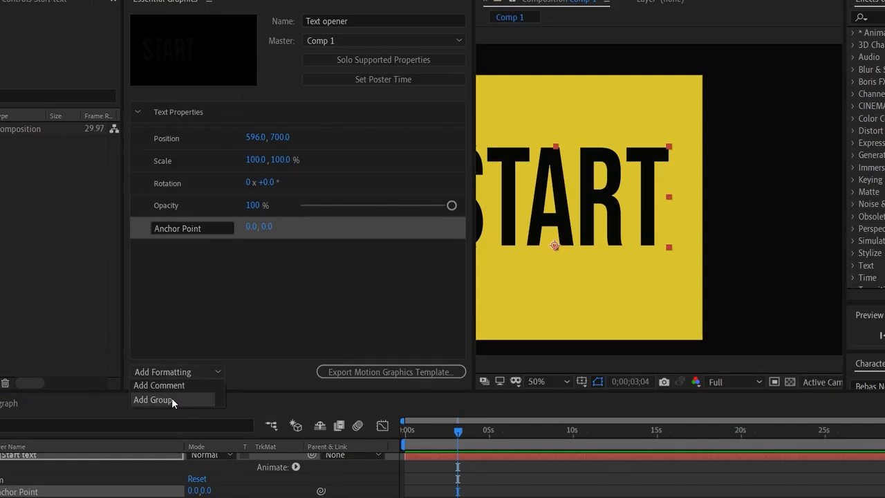
pyautogui.click(172, 399)
pyautogui.click(191, 250)
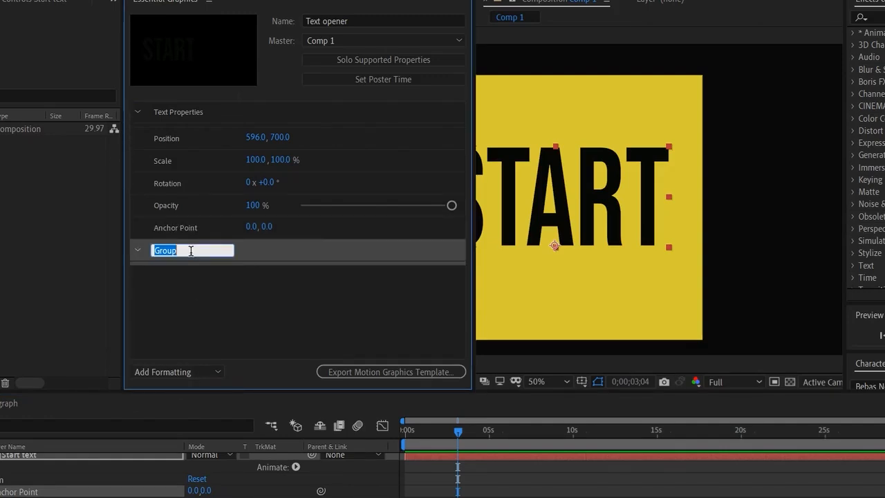
pyautogui.write('Text Properti')
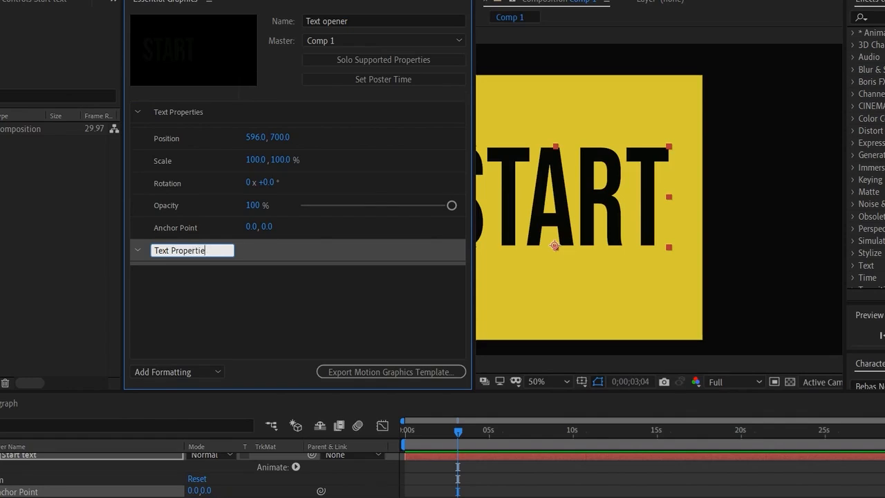
pyautogui.write('e')
pyautogui.press('BackSpace')
pyautogui.press('BackSpace')
pyautogui.press('BackSpace')
pyautogui.press('BackSpace')
pyautogui.press('BackSpace')
pyautogui.press('BackSpace')
pyautogui.press('BackSpace')
pyautogui.press('BackSpace')
pyautogui.press('BackSpace')
pyautogui.write('Transformation')
pyautogui.press('Return')
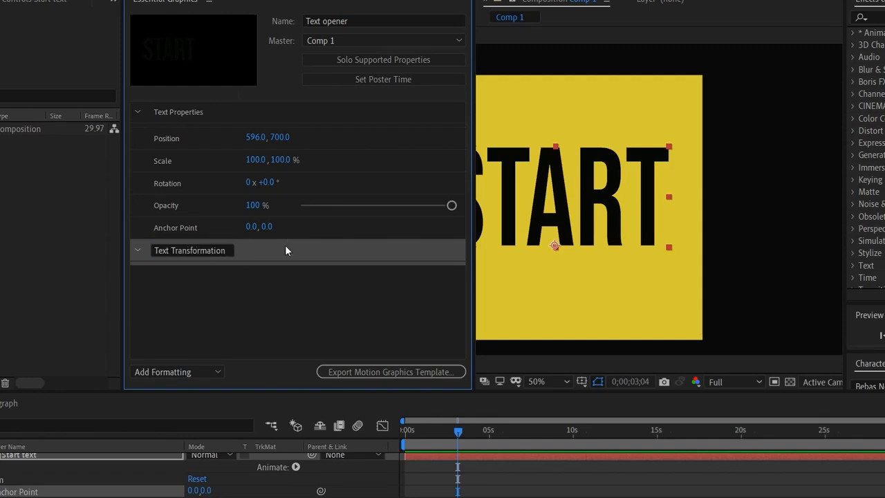
# - Place the Text Transformation group above the transform controls and nest Position, Scale, Rotation, Opacity and Anchor Point inside it
pyautogui.moveTo(265, 233); pyautogui.dragTo(270, 130)
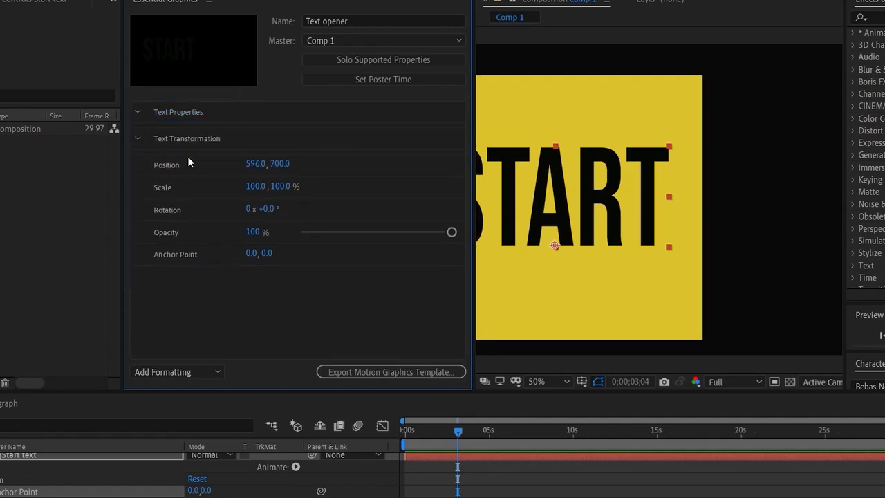
pyautogui.moveTo(199, 162); pyautogui.dragTo(204, 141)
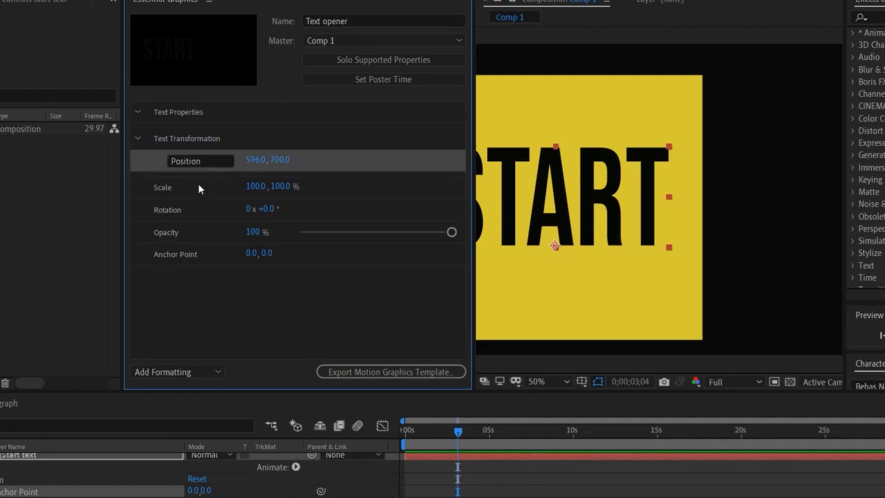
pyautogui.moveTo(197, 183); pyautogui.dragTo(211, 143)
pyautogui.moveTo(197, 209); pyautogui.dragTo(216, 138)
pyautogui.moveTo(204, 225); pyautogui.dragTo(221, 142)
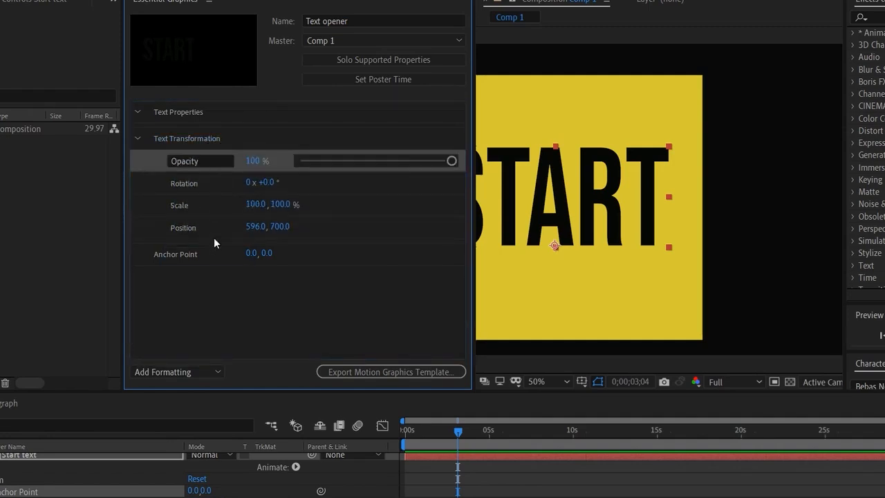
pyautogui.moveTo(214, 254); pyautogui.dragTo(222, 141)
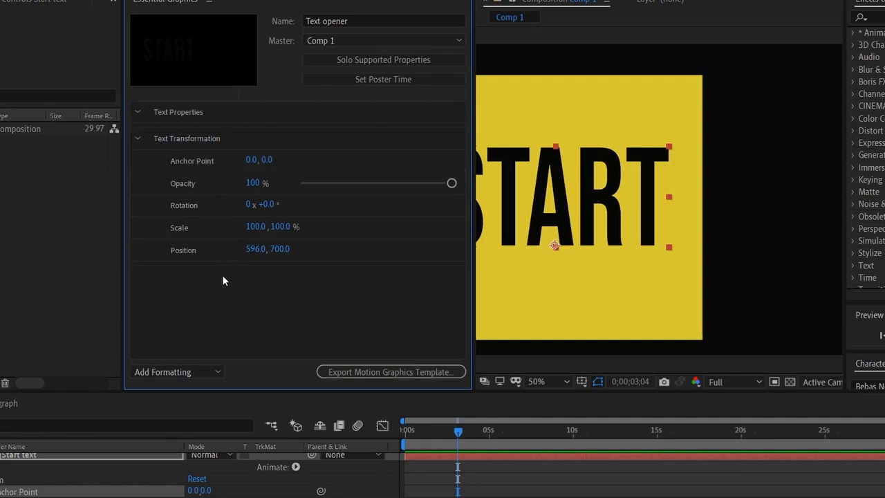
pyautogui.click(138, 139)
pyautogui.click(135, 138)
# - Rename the Text Properties group as Font Settings
pyautogui.doubleClick(172, 111)
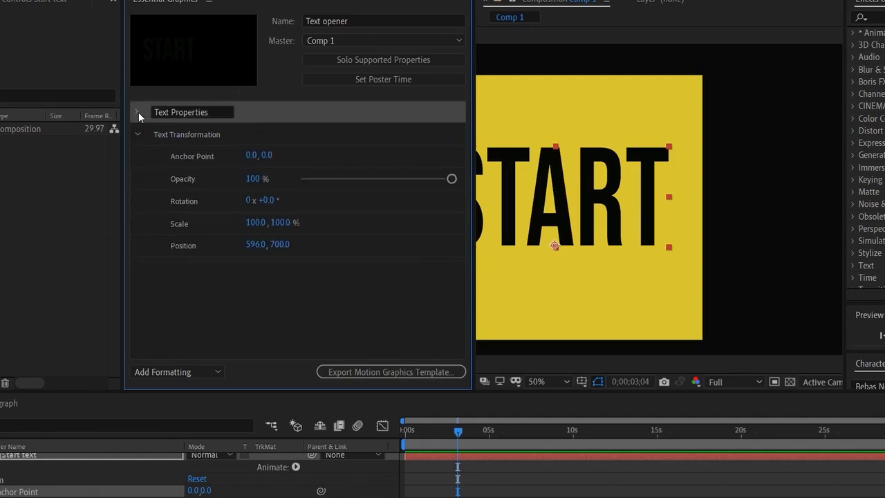
pyautogui.click(216, 111)
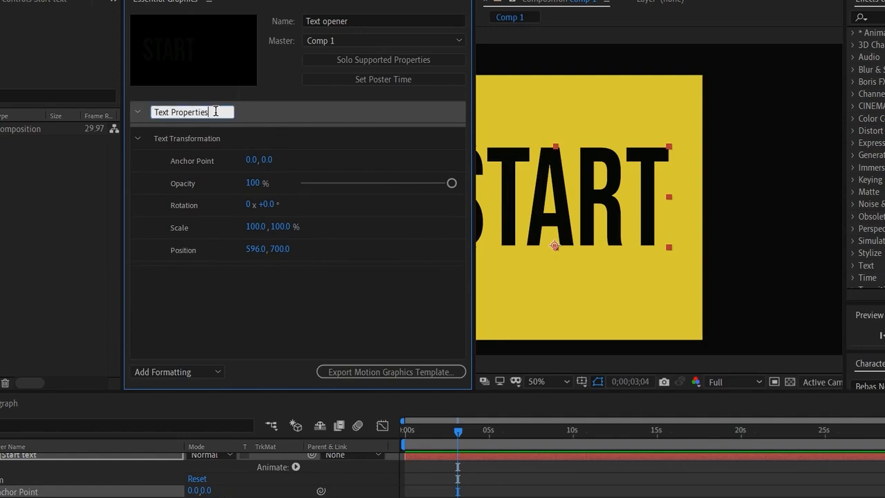
pyautogui.press('BackSpace')
pyautogui.press('BackSpace')
pyautogui.press('BackSpace')
pyautogui.press('BackSpace')
pyautogui.press('BackSpace')
pyautogui.press('BackSpace')
pyautogui.press('BackSpace')
pyautogui.press('BackSpace')
pyautogui.press('BackSpace')
pyautogui.press('BackSpace')
pyautogui.press('BackSpace')
pyautogui.press('BackSpace')
pyautogui.press('BackSpace')
pyautogui.write('Font S')
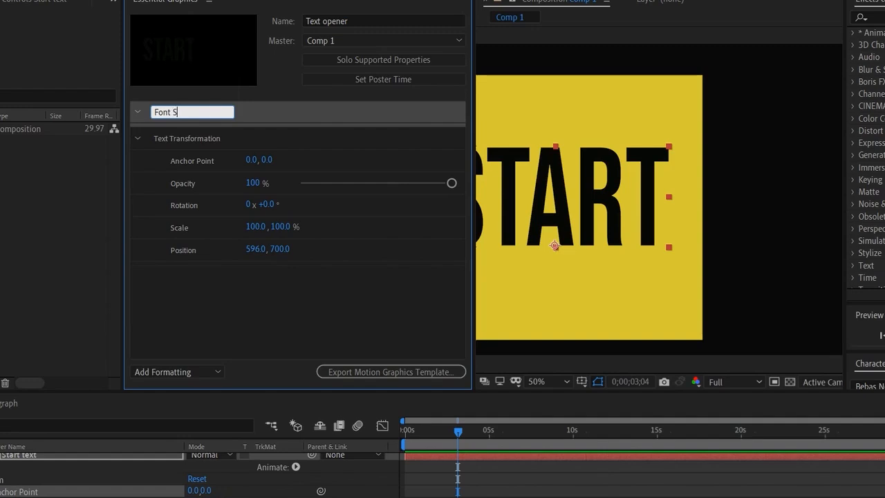
pyautogui.write('ettings')
pyautogui.press('Return')
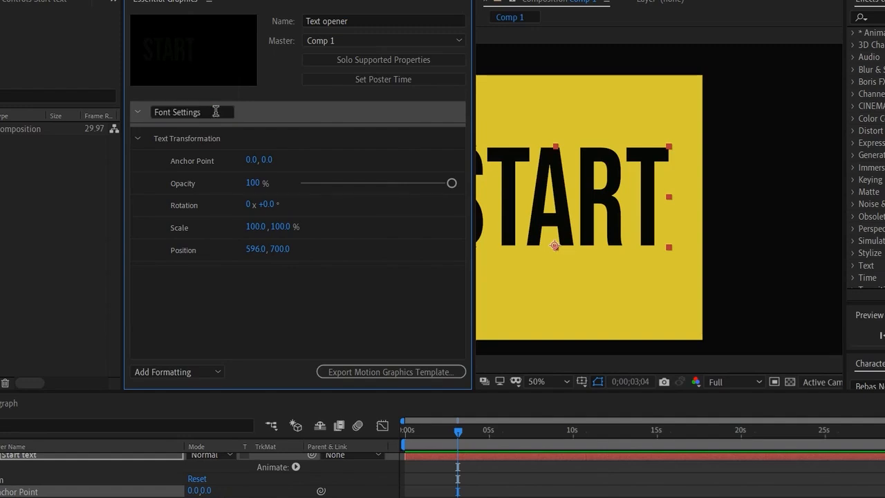
# - Collapse the Text Transformation group and add the Start text layer's Source Text to the Font Settings group
pyautogui.click(136, 139)
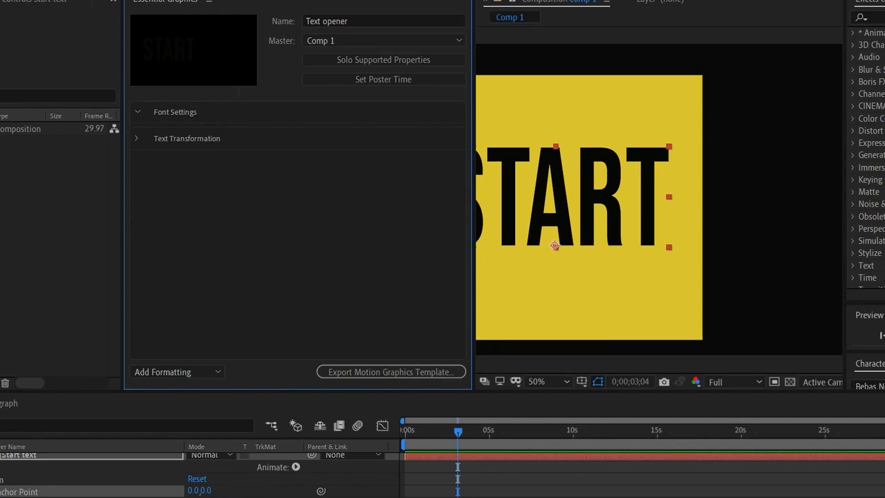
pyautogui.click(2, 467)
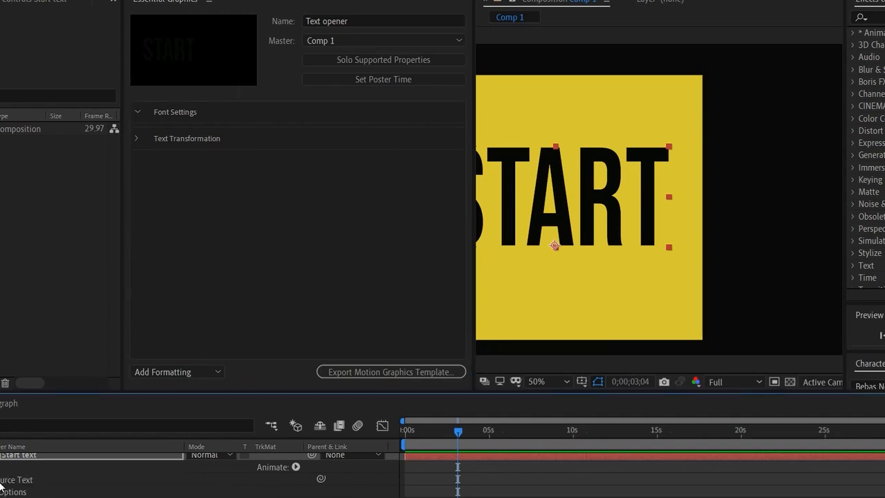
pyautogui.moveTo(17, 479); pyautogui.dragTo(177, 282)
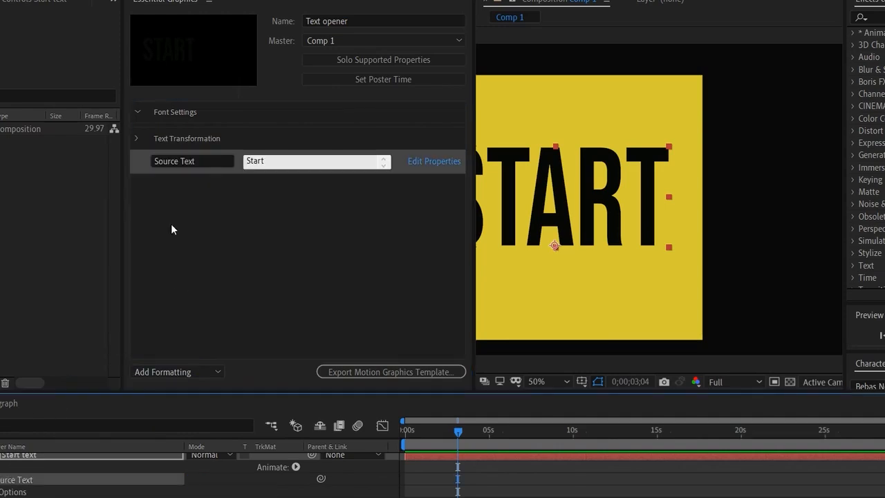
pyautogui.moveTo(236, 164); pyautogui.dragTo(239, 119)
pyautogui.click(317, 197)
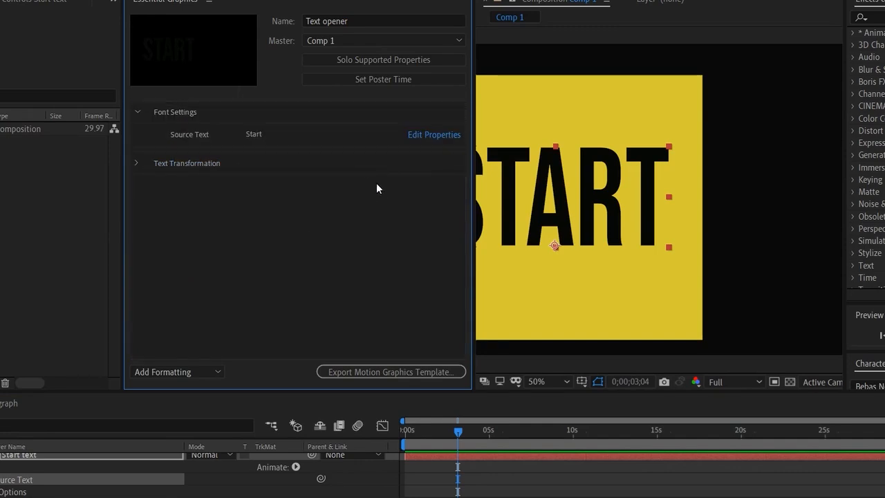
# - Enable custom font selection and font size adjustment for the Source Text control
pyautogui.click(448, 134)
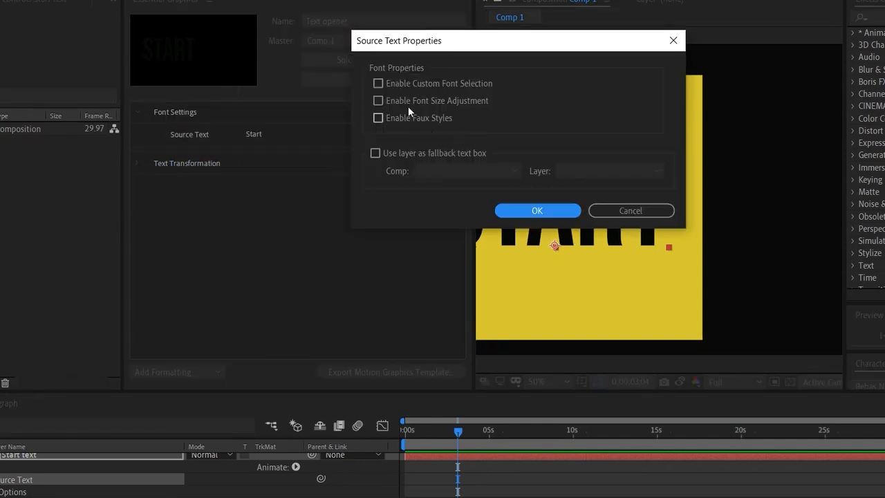
pyautogui.click(379, 84)
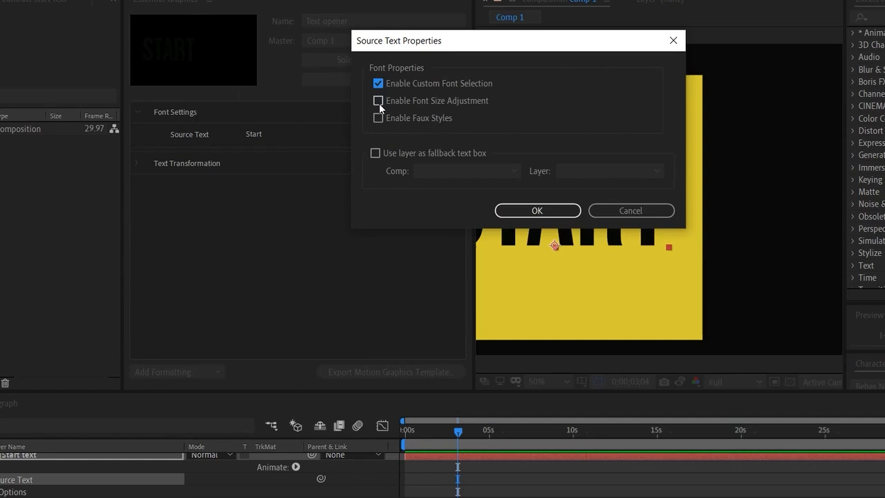
pyautogui.click(379, 101)
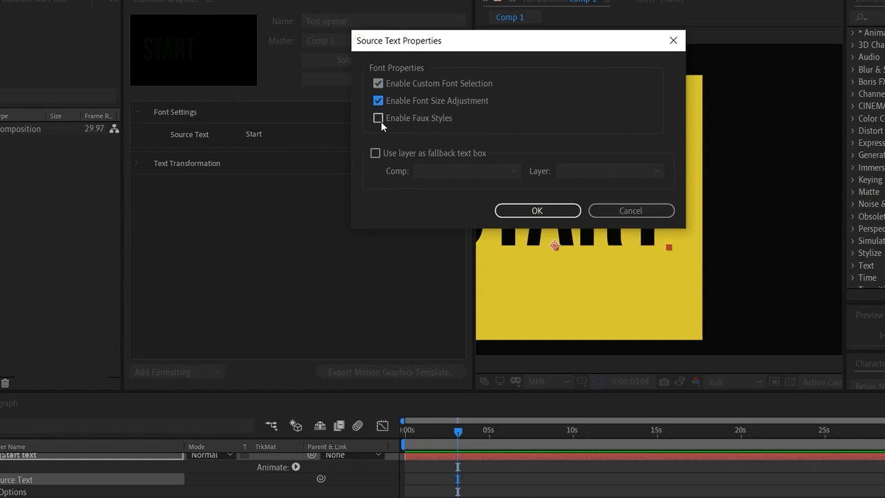
pyautogui.click(536, 215)
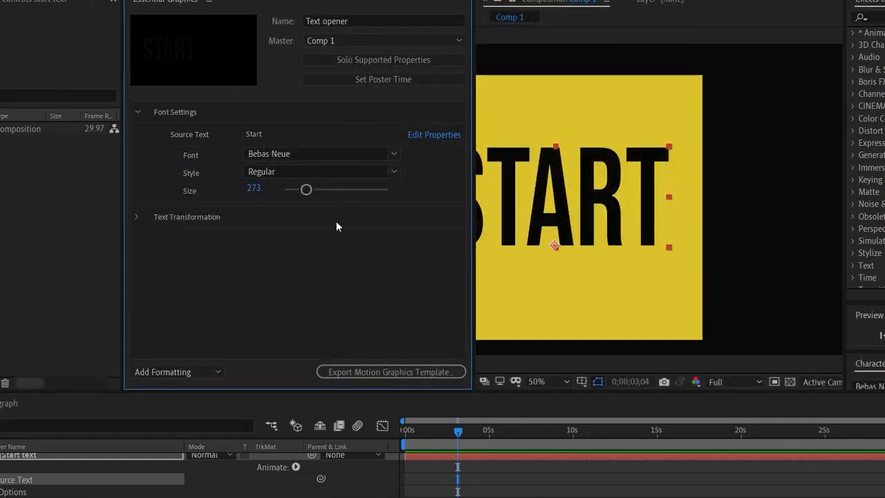
# - Set the START text's font size to 244 through the template's Source Text control
pyautogui.moveTo(306, 191)
pyautogui.mouseDown()
pyautogui.moveTo(341, 188)
pyautogui.moveTo(295, 195)
pyautogui.mouseUp()
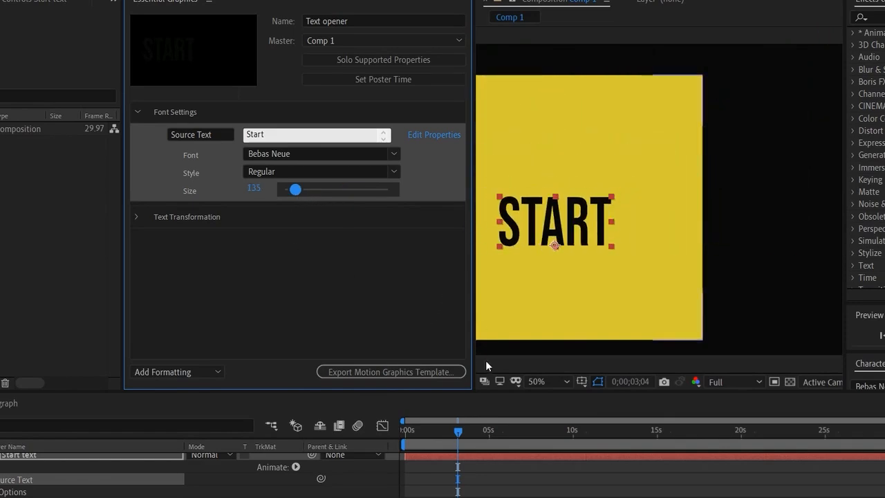
pyautogui.click(556, 381)
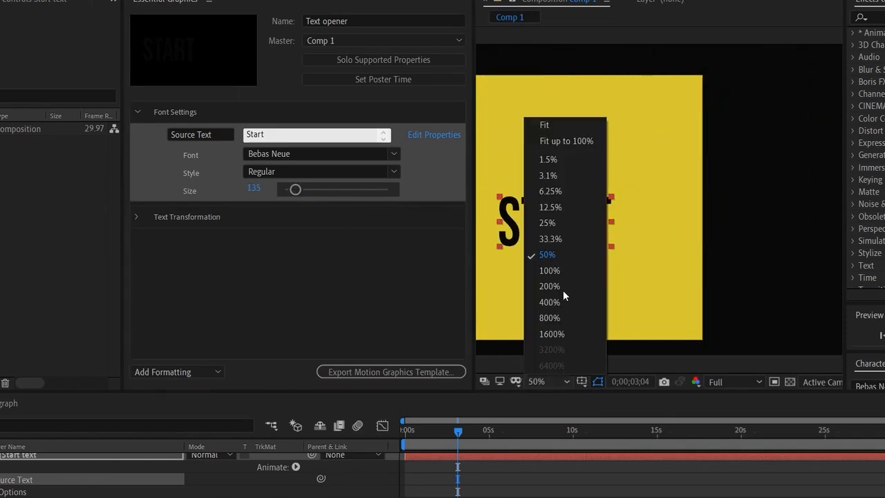
pyautogui.click(566, 236)
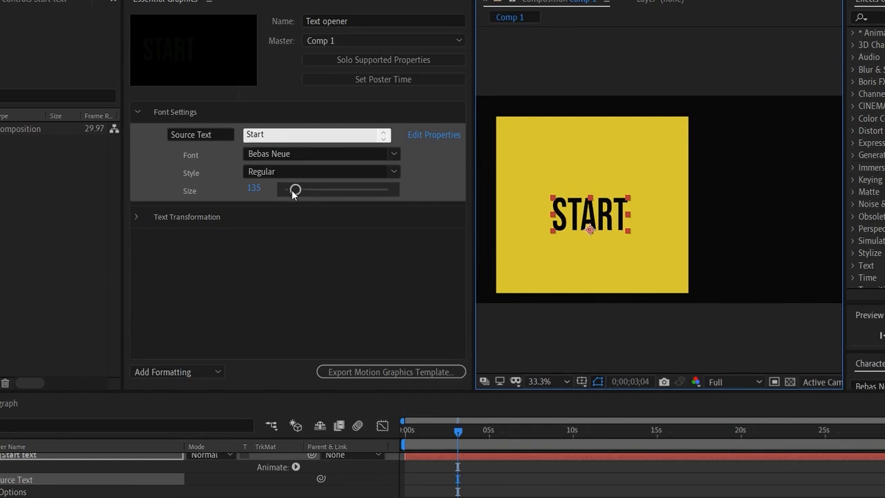
pyautogui.moveTo(295, 190)
pyautogui.mouseDown()
pyautogui.moveTo(315, 193)
pyautogui.moveTo(304, 192)
pyautogui.mouseUp()
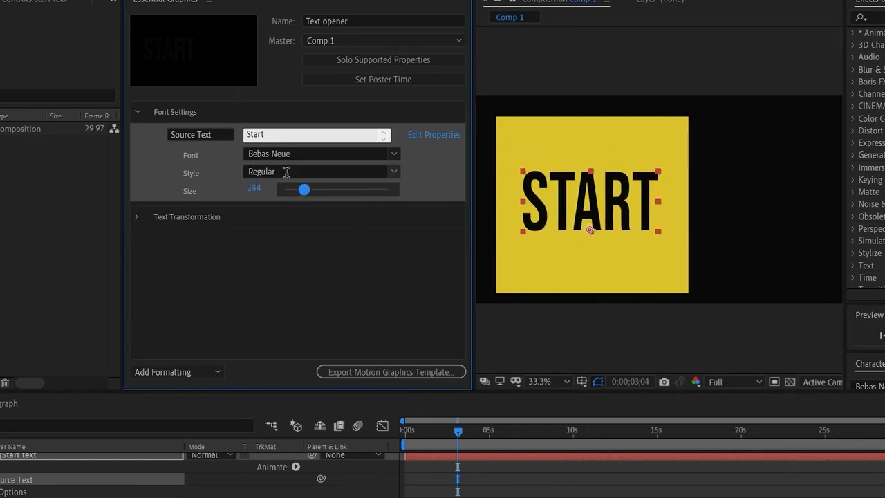
# - Examine the fonts and styles available for the Source Text control in Font Settings
pyautogui.click(394, 153)
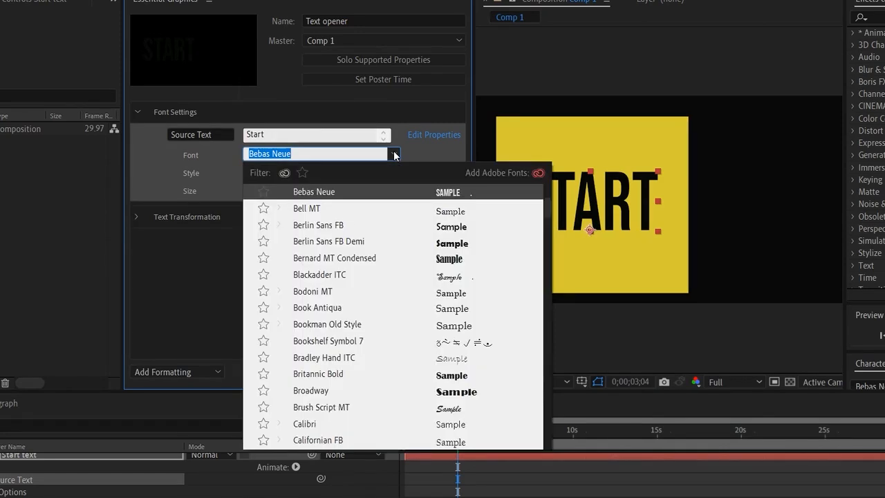
pyautogui.click(394, 155)
pyautogui.click(394, 172)
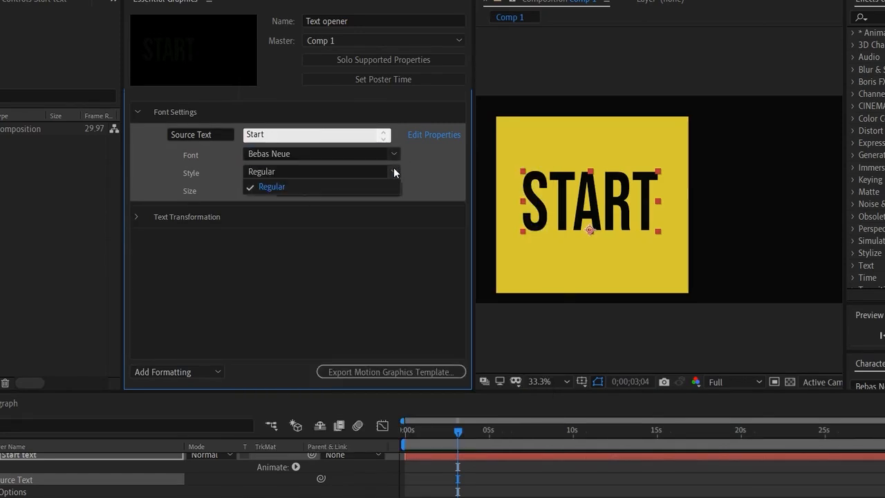
pyautogui.click(393, 171)
pyautogui.click(354, 237)
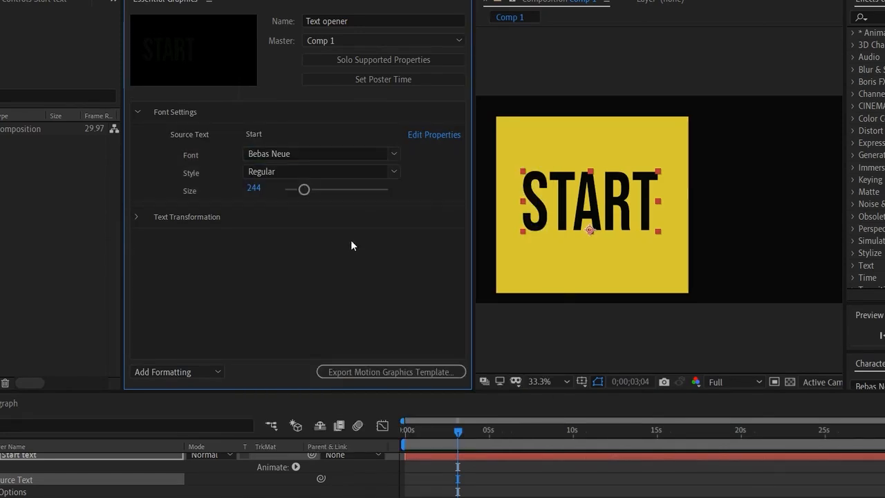
# - Move the playhead to 0;00;01;14 and set the START text's Opacity to 100% through the Text Transformation group
pyautogui.click(137, 111)
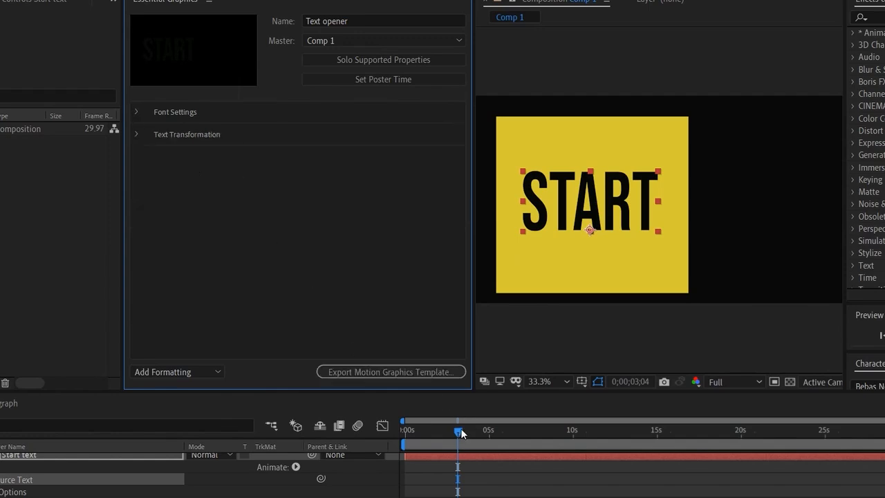
pyautogui.moveTo(460, 432); pyautogui.dragTo(424, 438)
pyautogui.click(136, 135)
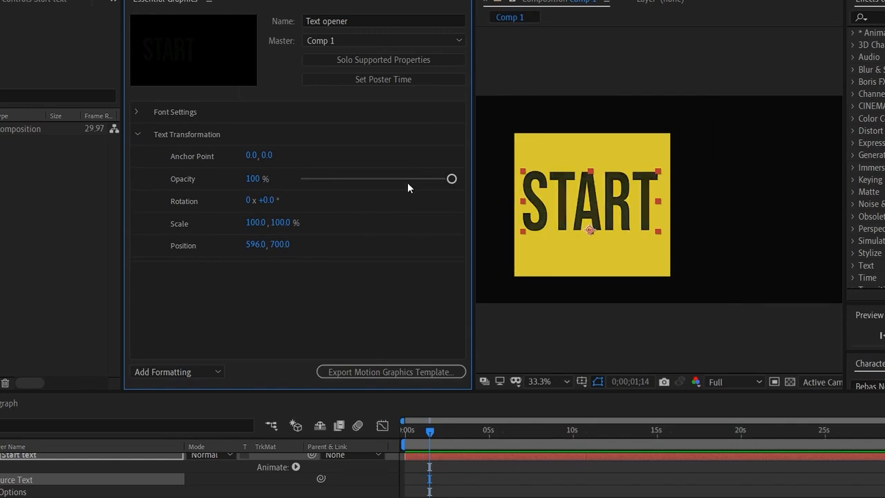
pyautogui.moveTo(407, 182); pyautogui.dragTo(453, 186)
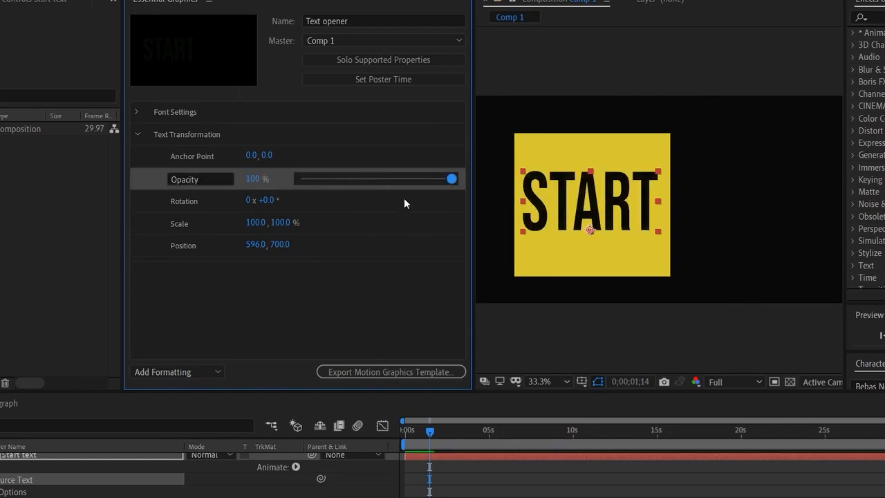
# - Try rotating the START text through the template's Rotation control and set it back to 0°
pyautogui.moveTo(262, 206)
pyautogui.mouseDown()
pyautogui.moveTo(296, 198)
pyautogui.moveTo(256, 202)
pyautogui.moveTo(268, 202)
pyautogui.mouseUp()
pyautogui.click(267, 204)
pyautogui.write('0')
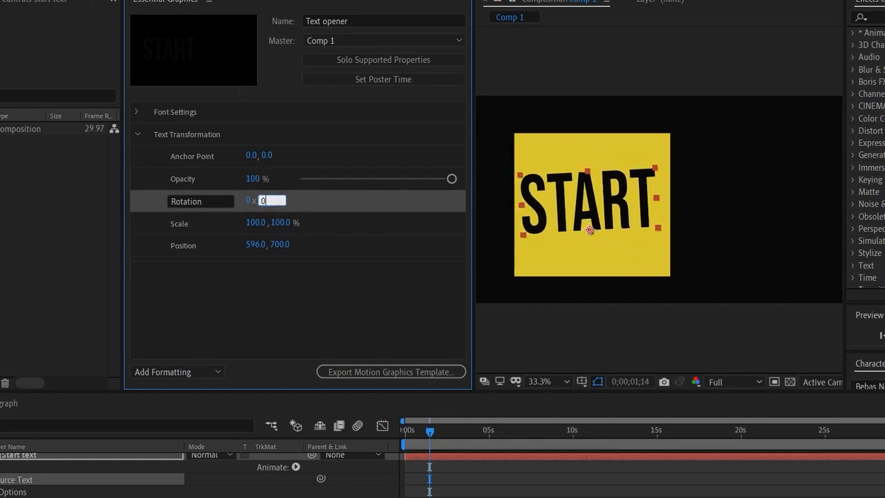
pyautogui.press('Return')
# - Try scaling the START text through the template's Scale control and set it back to 100%
pyautogui.moveTo(247, 222); pyautogui.dragTo(269, 228)
pyautogui.click(266, 224)
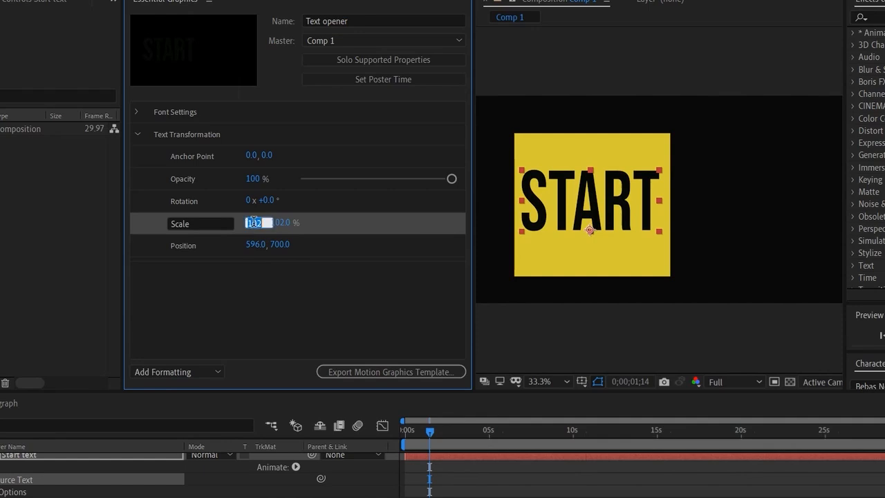
pyautogui.write('100')
pyautogui.press('Return')
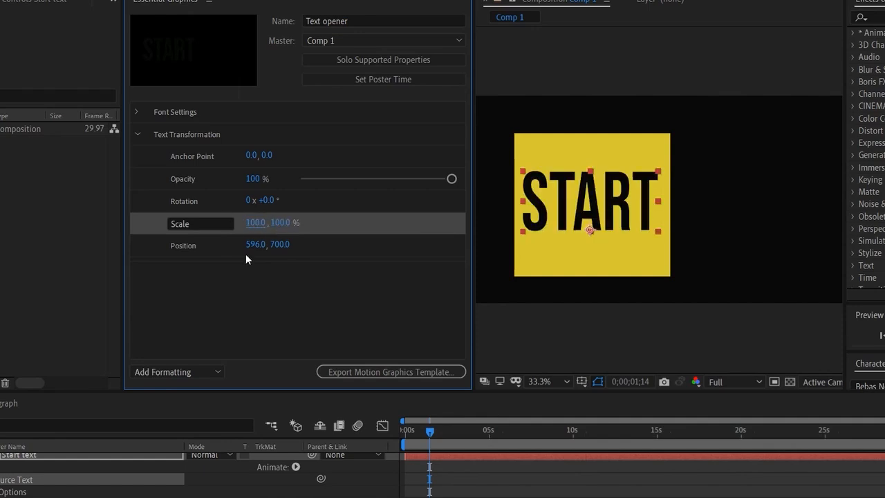
# - Shift the START text's vertical Position to 724 and its horizontal Anchor Point to 4 through the Text Transformation controls
pyautogui.moveTo(280, 246); pyautogui.dragTo(307, 253)
pyautogui.click(300, 313)
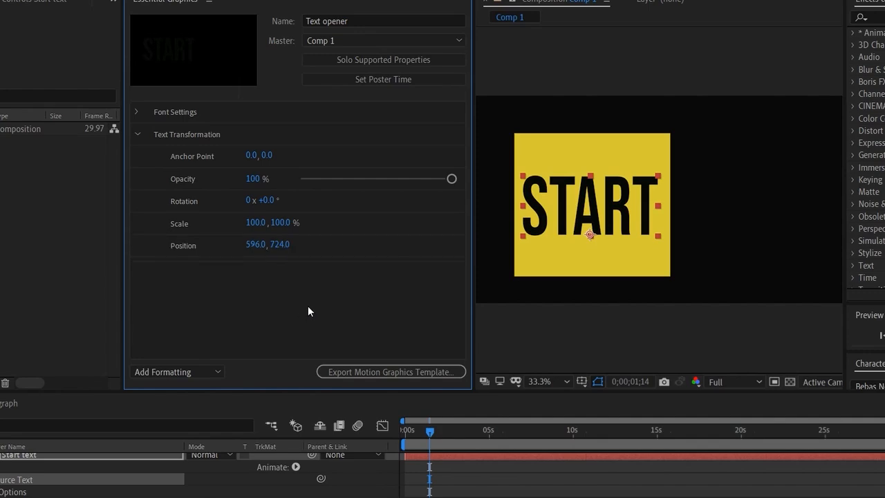
pyautogui.moveTo(249, 156)
pyautogui.mouseDown()
pyautogui.moveTo(270, 157)
pyautogui.moveTo(260, 158)
pyautogui.mouseUp()
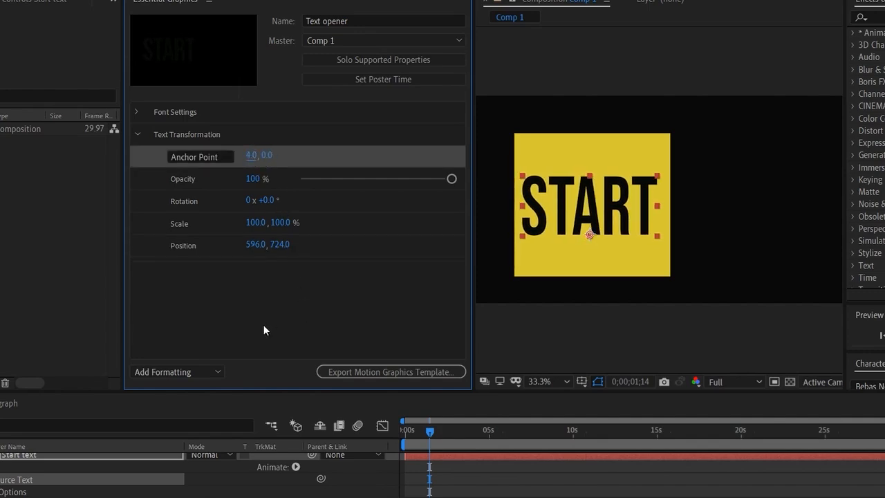
pyautogui.click(257, 307)
# - Set the Source Text control's font size to 237 and change its text to Begin
pyautogui.click(137, 112)
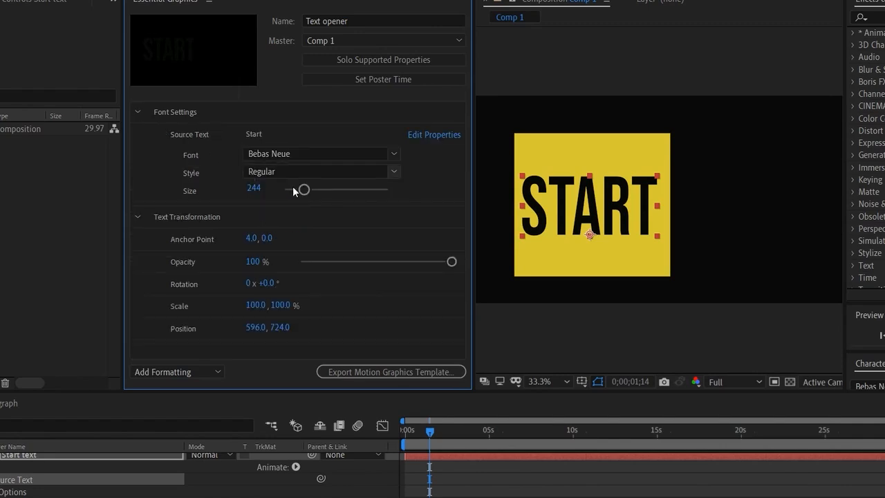
pyautogui.moveTo(304, 189)
pyautogui.mouseDown()
pyautogui.moveTo(362, 191)
pyautogui.moveTo(307, 194)
pyautogui.mouseUp()
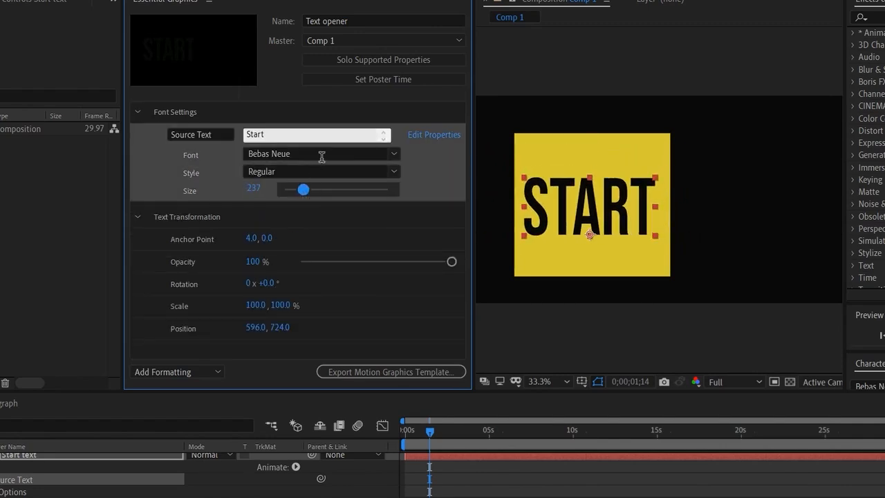
pyautogui.click(312, 137)
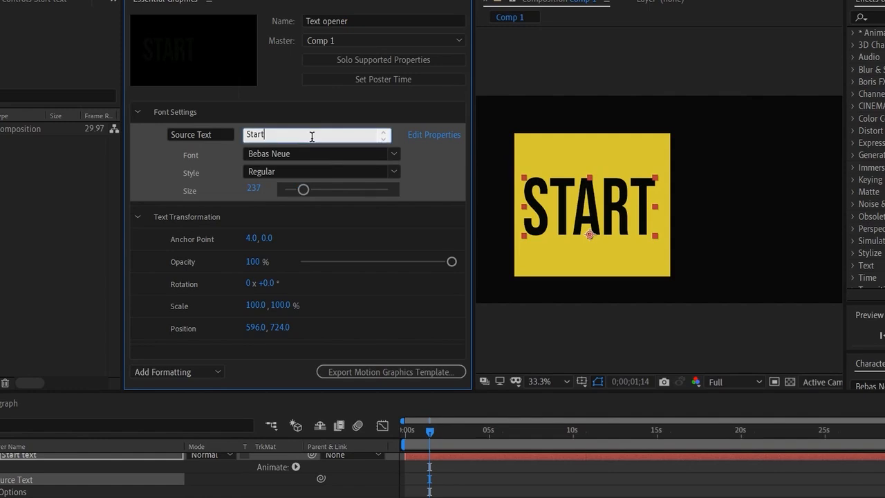
pyautogui.hotkey('ctrl', 'a')
pyautogui.write('Begin')
pyautogui.press('Return')
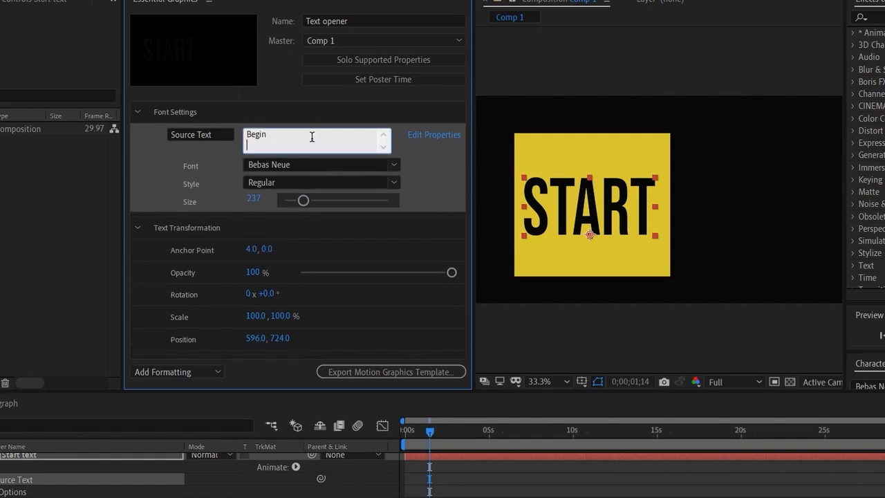
pyautogui.press('BackSpace')
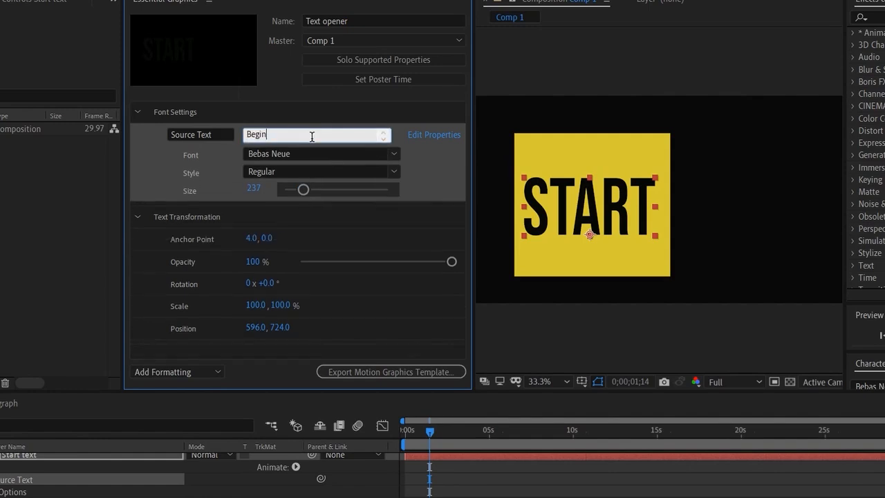
pyautogui.click(265, 372)
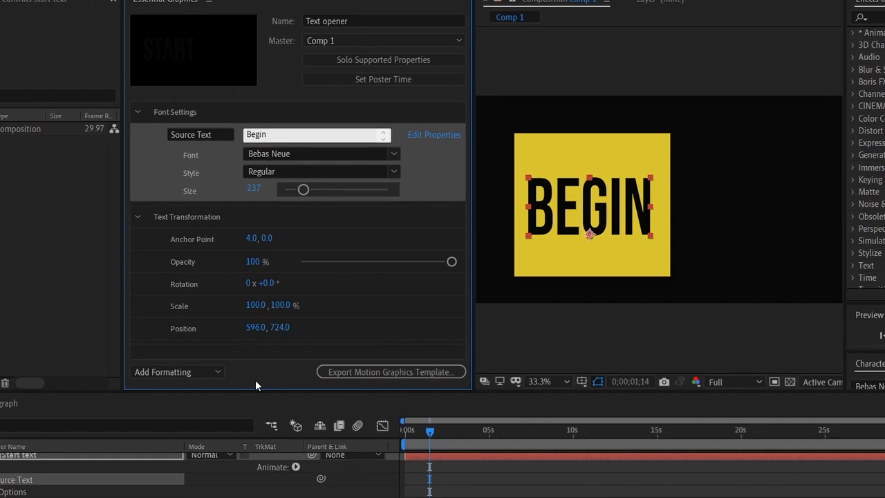
# - Start exporting the motion graphics template to the local drive with compatibility warnings off, and decline replacing the existing file
pyautogui.click(366, 374)
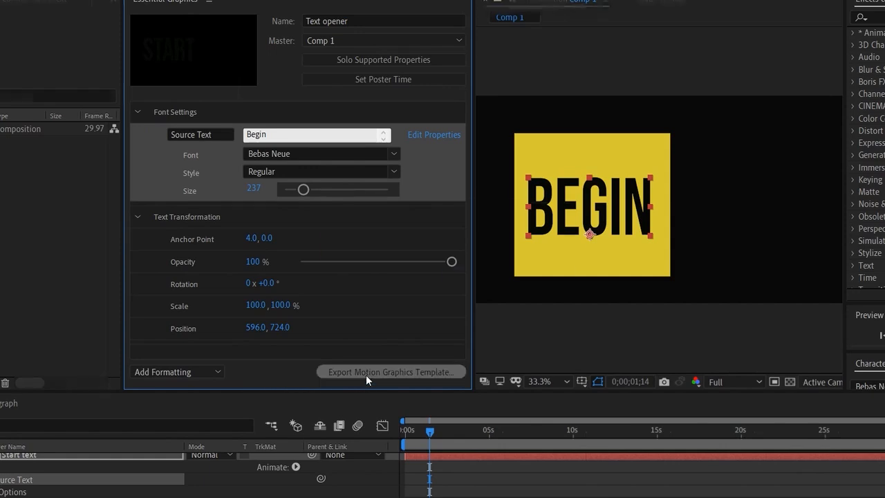
pyautogui.click(472, 275)
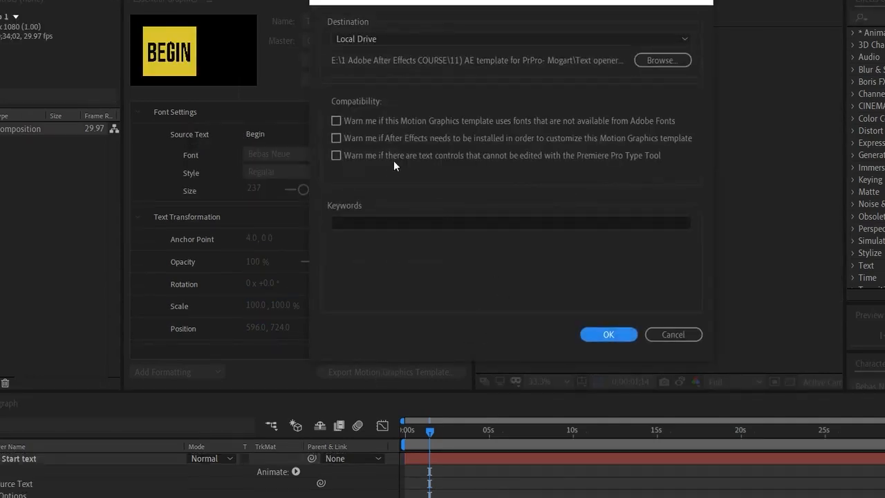
pyautogui.click(340, 138)
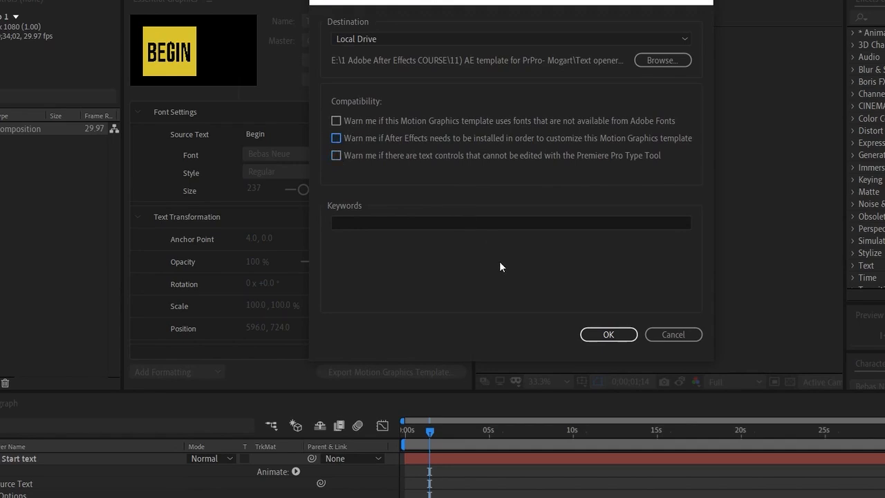
pyautogui.click(608, 336)
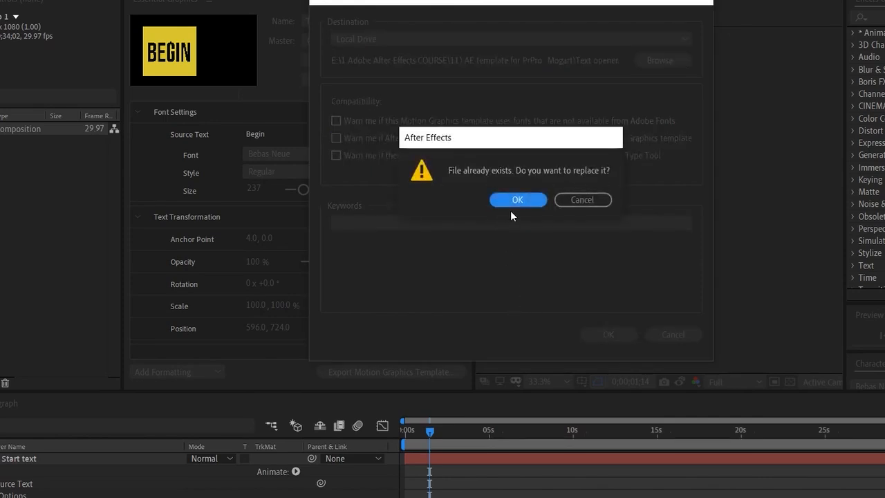
pyautogui.click(569, 198)
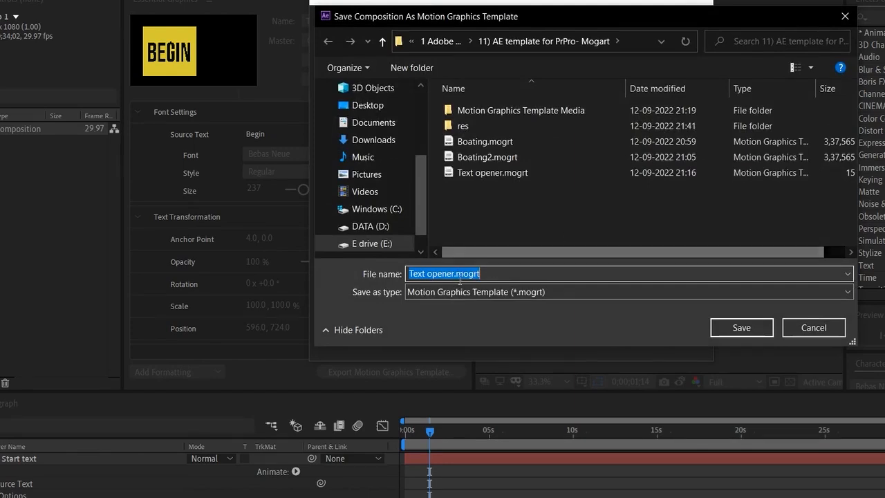
# - Save the template in the res folder, adding 1 in front of the file name Text opener.mogrt
pyautogui.click(454, 273)
pyautogui.moveTo(454, 273); pyautogui.dragTo(367, 274)
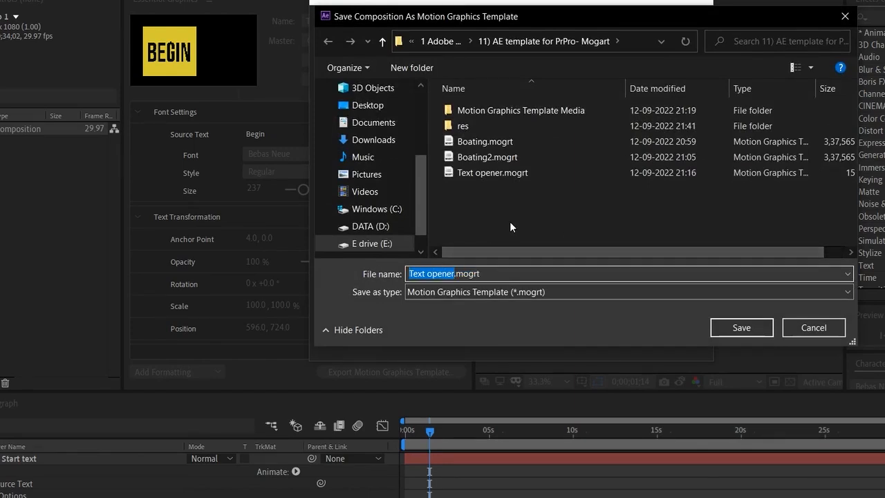
pyautogui.doubleClick(495, 130)
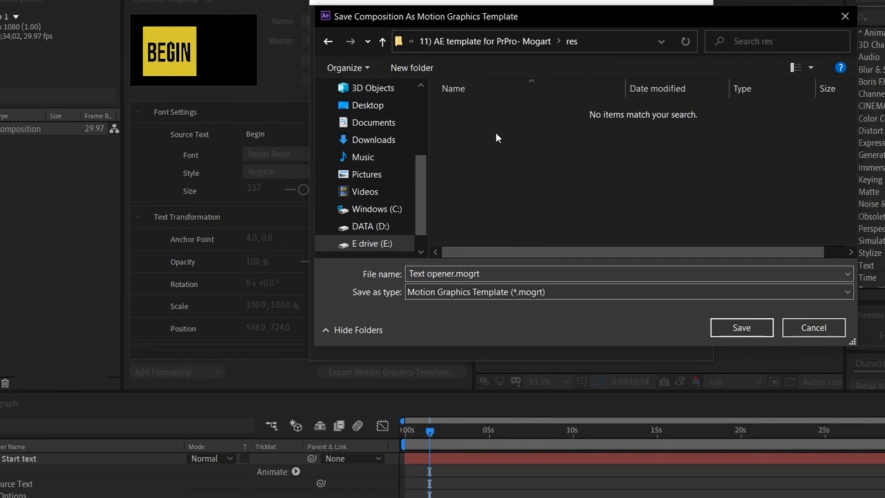
pyautogui.click(457, 274)
pyautogui.click(456, 274)
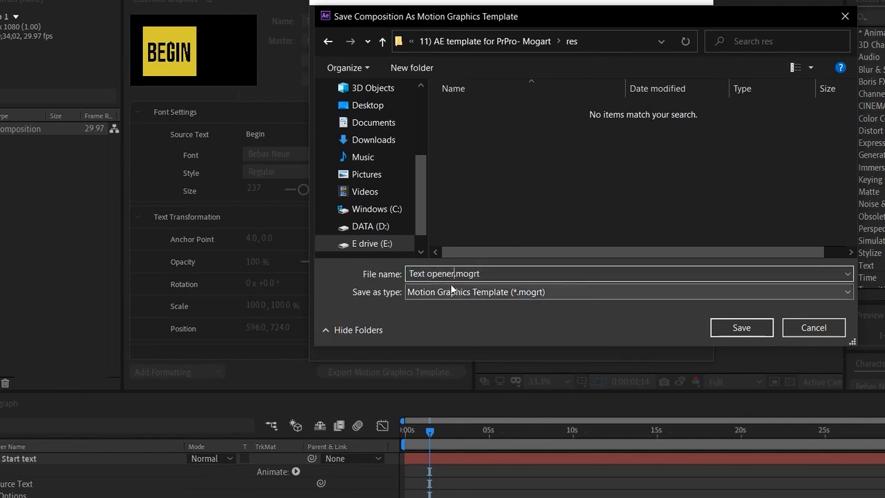
pyautogui.press('Home')
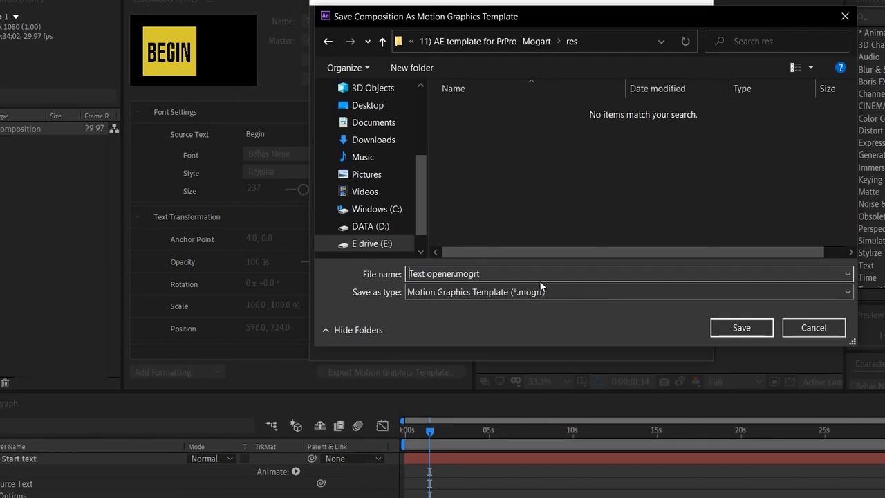
pyautogui.write('1')
pyautogui.click(742, 328)
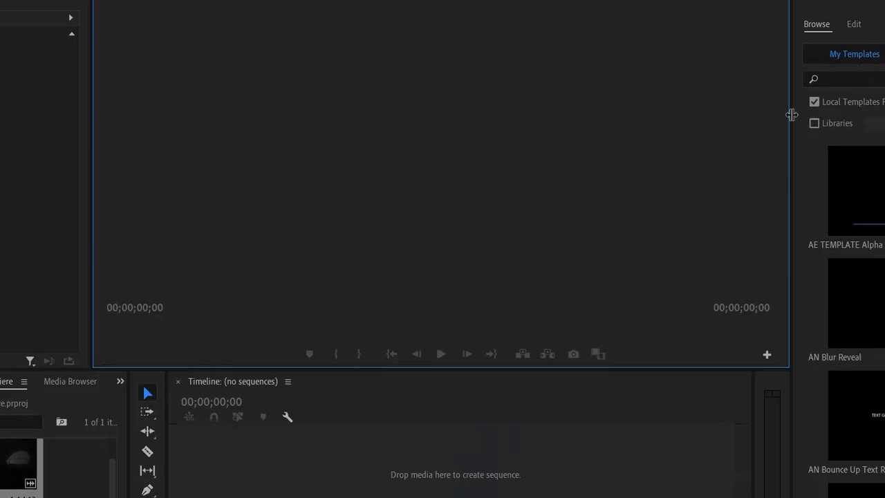
# - Switch to Premiere Pro and create a sequence from the GH012034.MP4 clip, enlarging the timeline area
pyautogui.moveTo(793, 115); pyautogui.dragTo(884, 115)
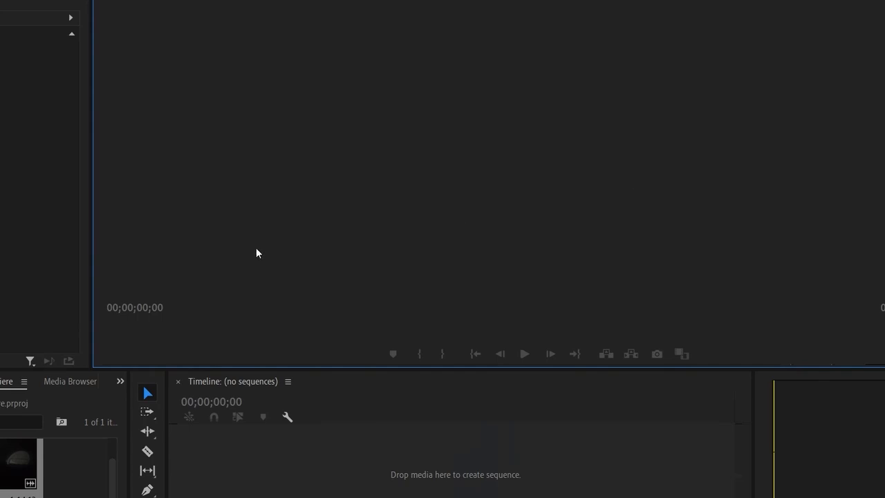
pyautogui.moveTo(17, 465); pyautogui.dragTo(249, 460)
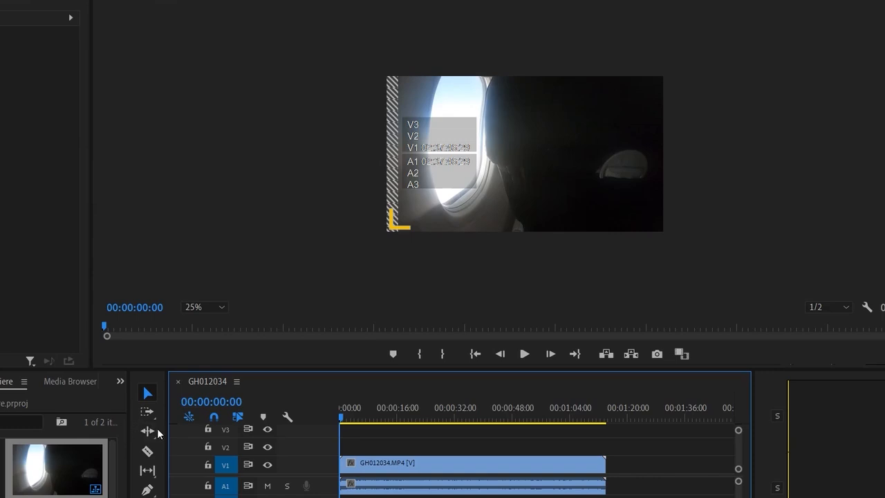
pyautogui.moveTo(166, 432); pyautogui.dragTo(92, 431)
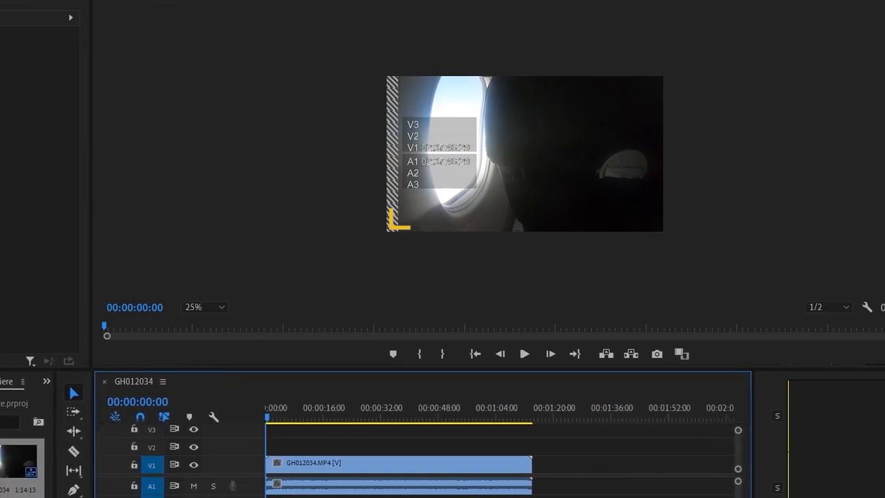
pyautogui.press('=')
pyautogui.press('=')
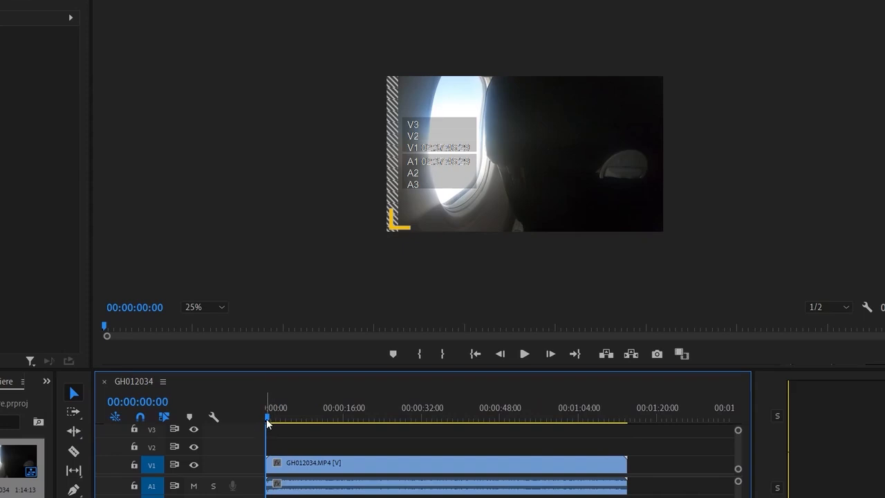
# - Mute audio track A1 and move the playhead through the airplane clip to 00:00:21:04
pyautogui.moveTo(268, 420); pyautogui.dragTo(290, 425)
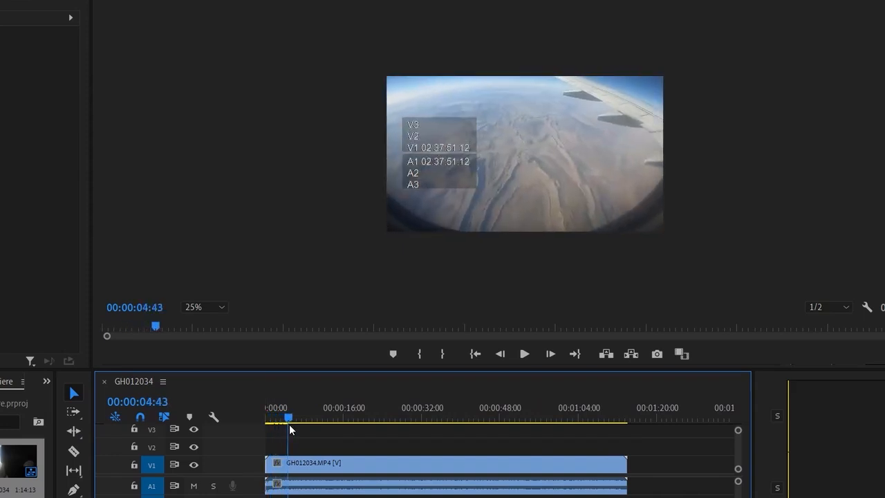
pyautogui.click(193, 487)
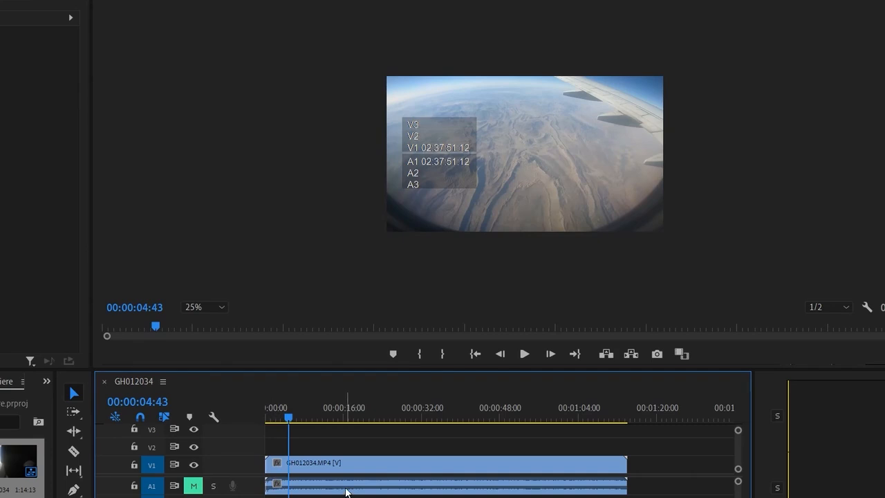
pyautogui.moveTo(291, 420); pyautogui.dragTo(363, 438)
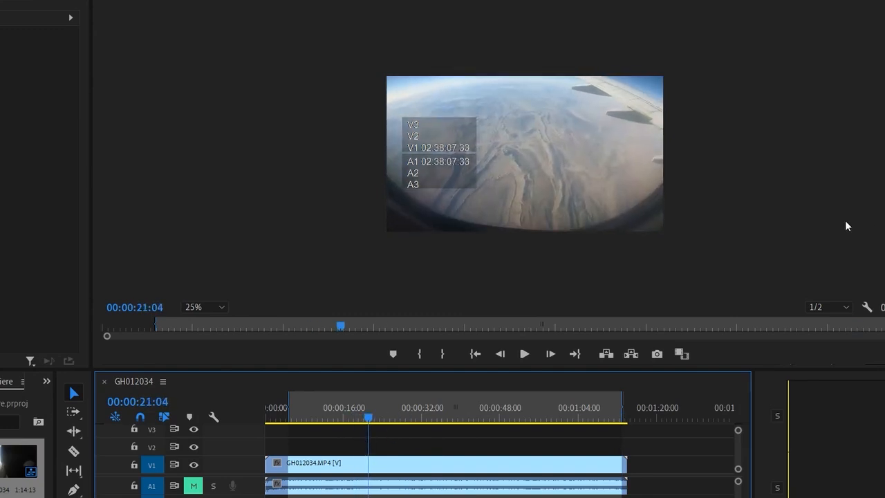
# - Bring up the Essential Graphics panel to browse the motion graphics templates
pyautogui.click(123, 1)
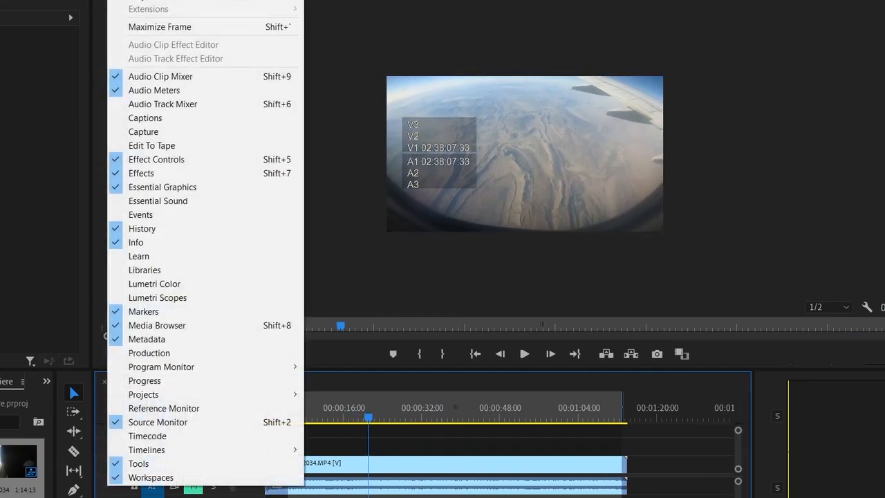
pyautogui.click(177, 188)
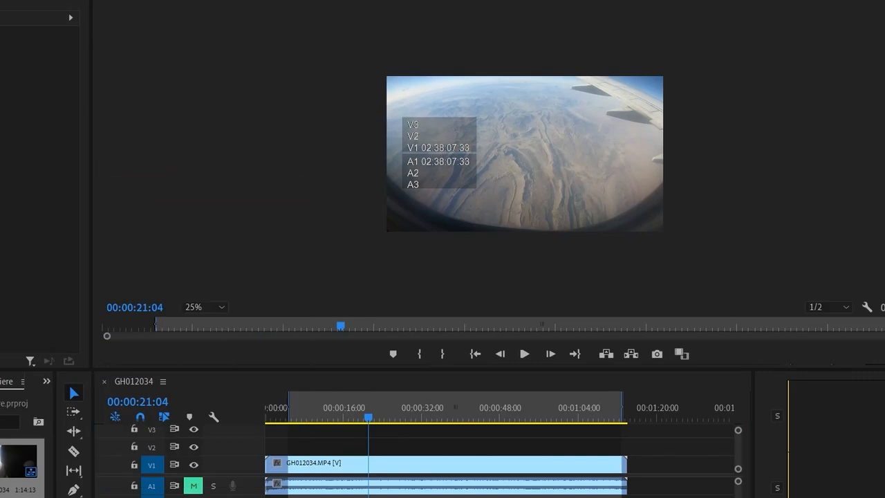
pyautogui.click(123, 1)
pyautogui.click(137, 188)
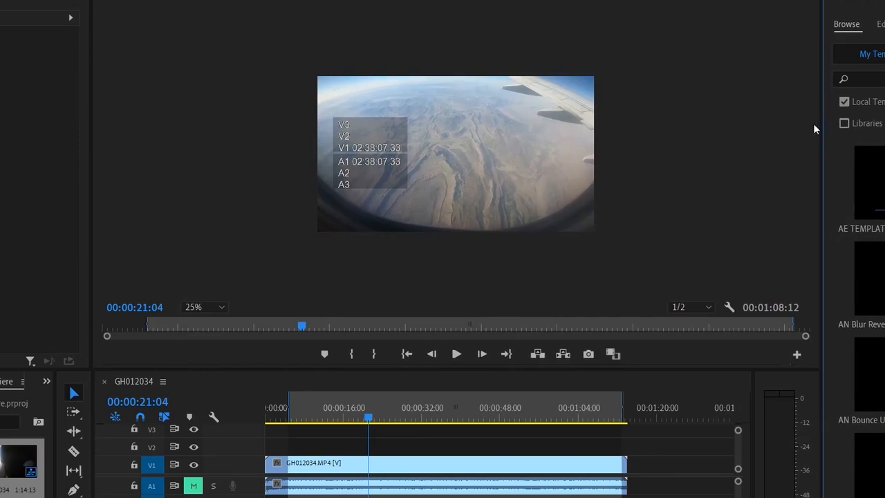
pyautogui.click(220, 307)
pyautogui.click(215, 371)
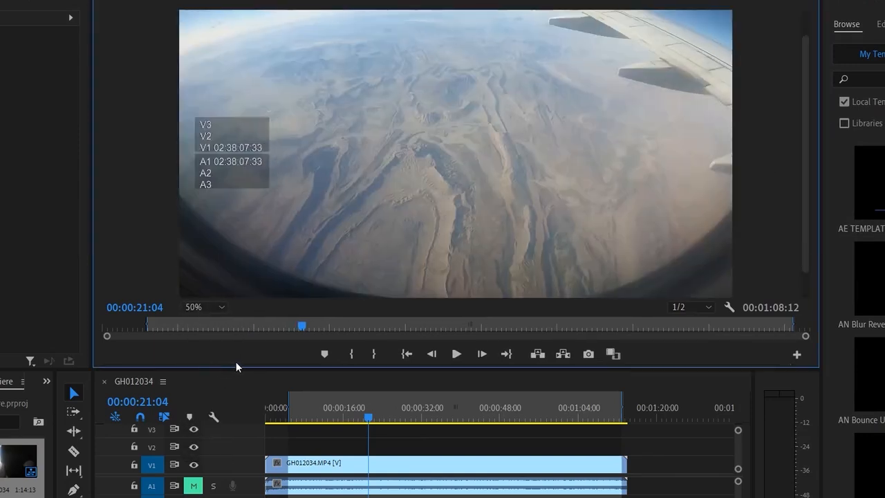
pyautogui.click(214, 305)
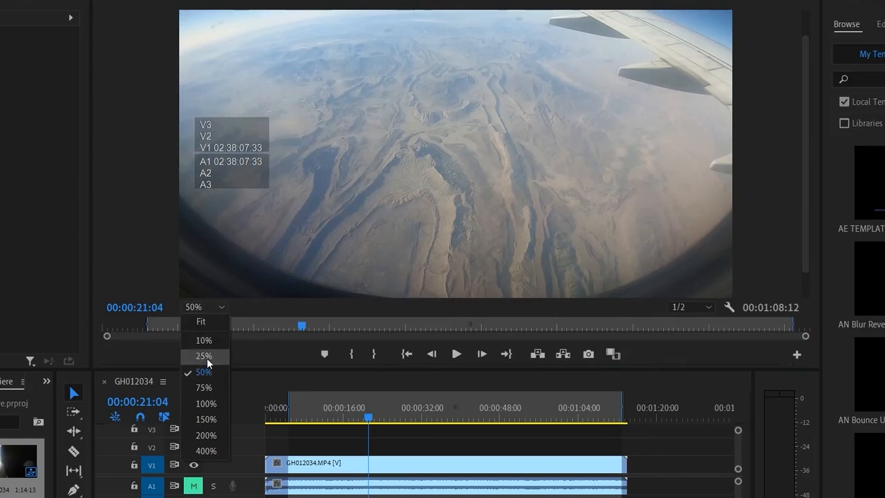
pyautogui.click(207, 358)
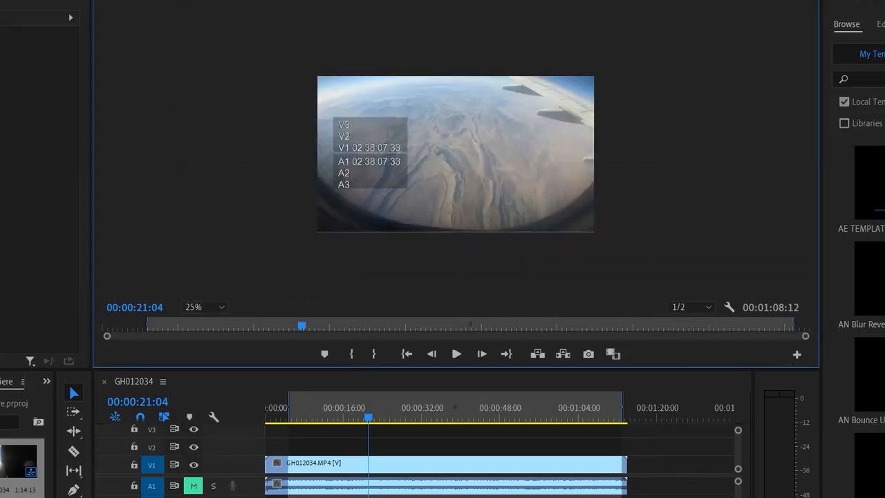
# - Install the 1Text opener.mogrt motion graphics template from the res folder
pyautogui.click(882, 495)
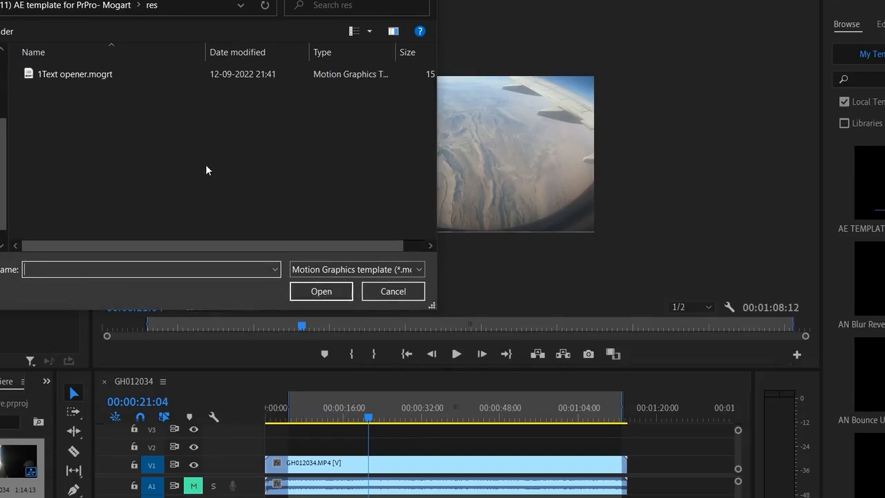
pyautogui.click(126, 76)
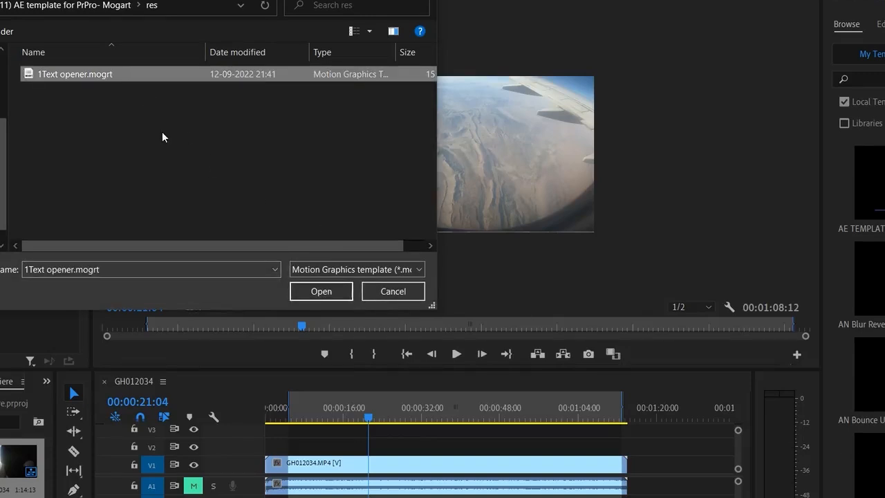
pyautogui.click(323, 290)
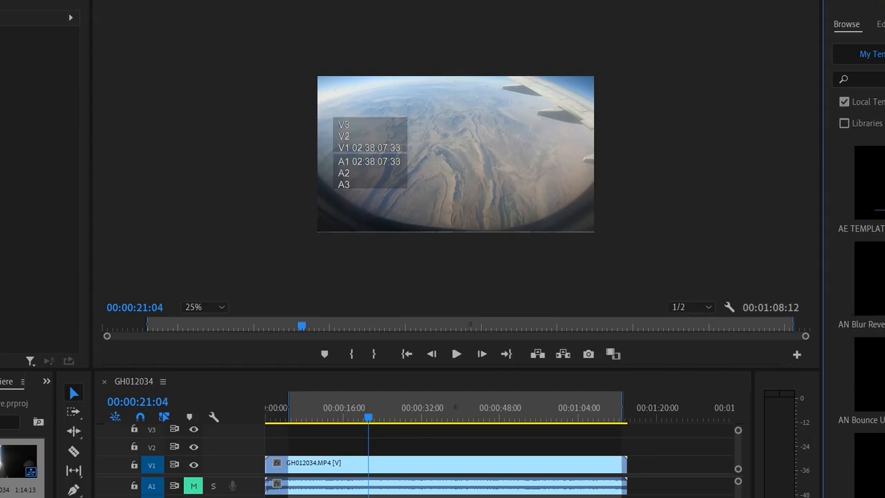
# - Search the local templates for "1text" and replace the search term with "opener"
pyautogui.click(869, 80)
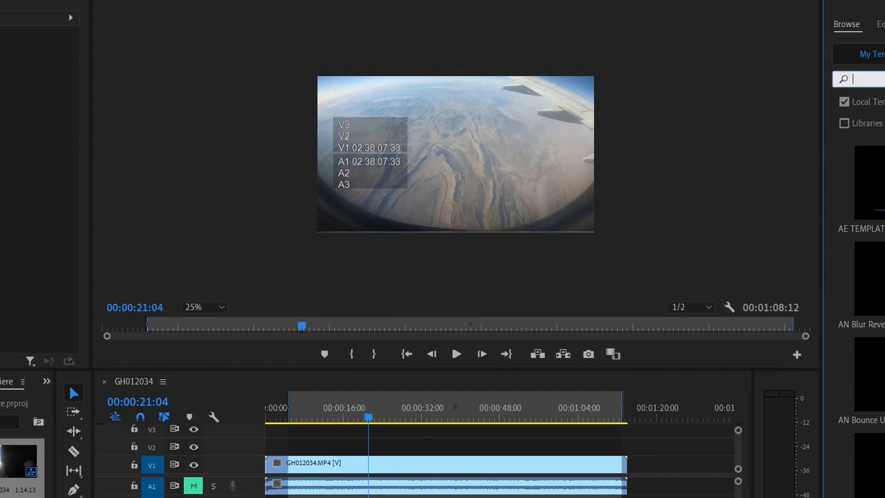
pyautogui.write('1text')
pyautogui.press('Return')
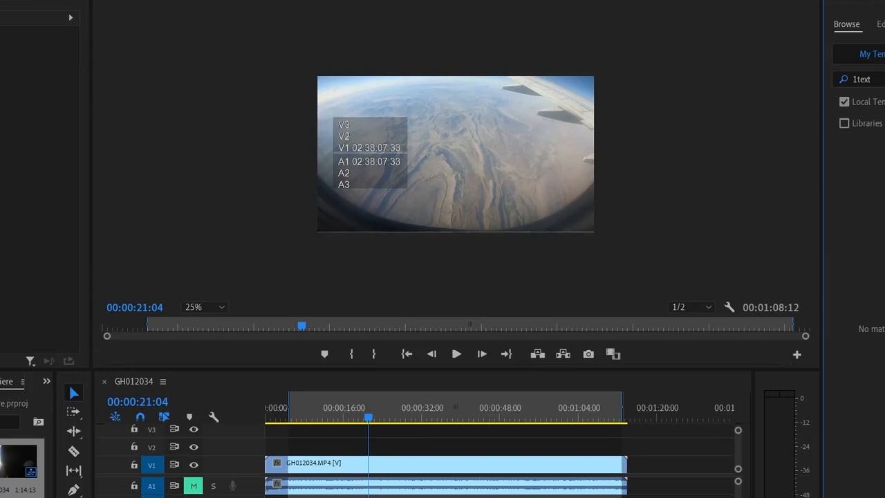
pyautogui.doubleClick(863, 79)
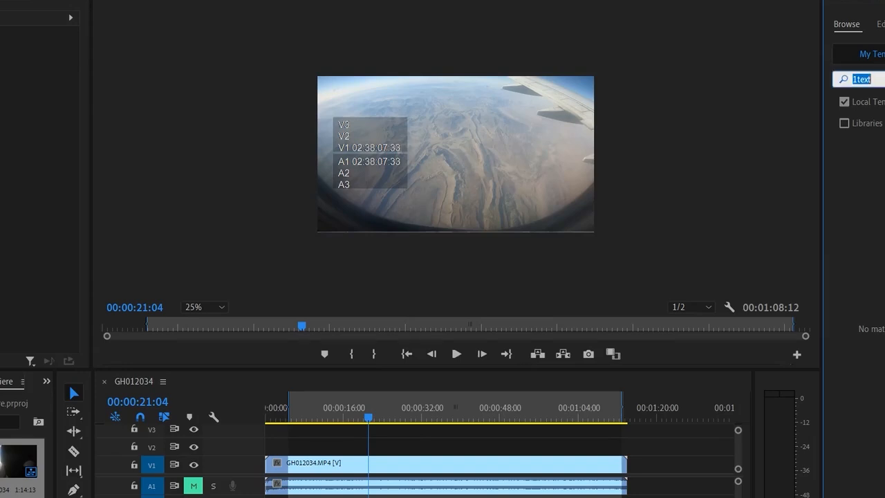
pyautogui.press('BackSpace')
pyautogui.write('opener')
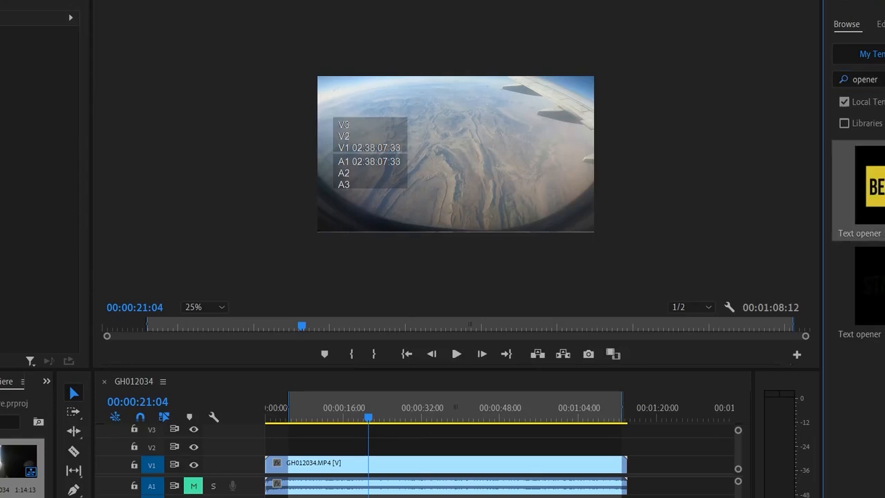
# - Place the Text opener template with the yellow BEGIN thumbnail on track V2 at 00:00:21:04 and play its start
pyautogui.moveTo(878, 222); pyautogui.dragTo(379, 444)
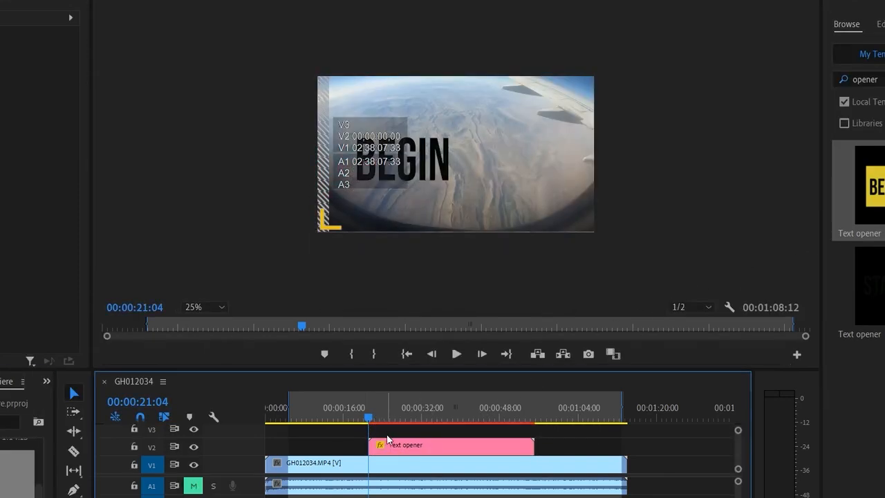
pyautogui.press('space')
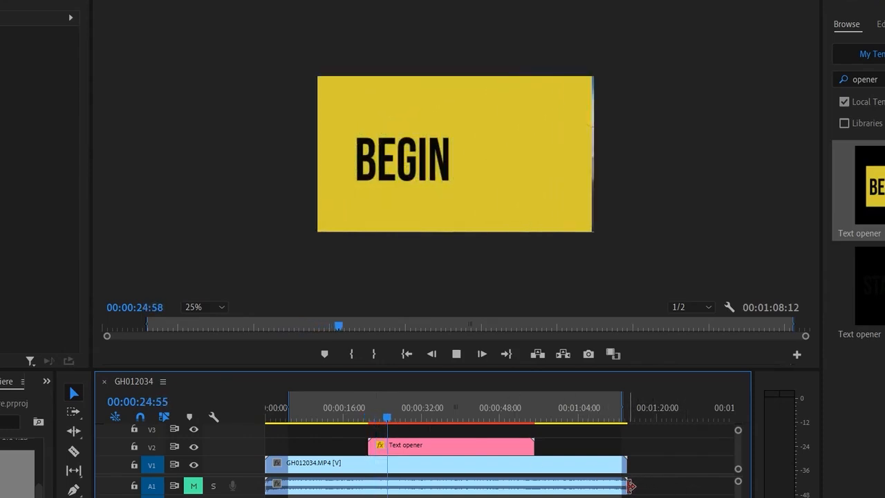
pyautogui.press('space')
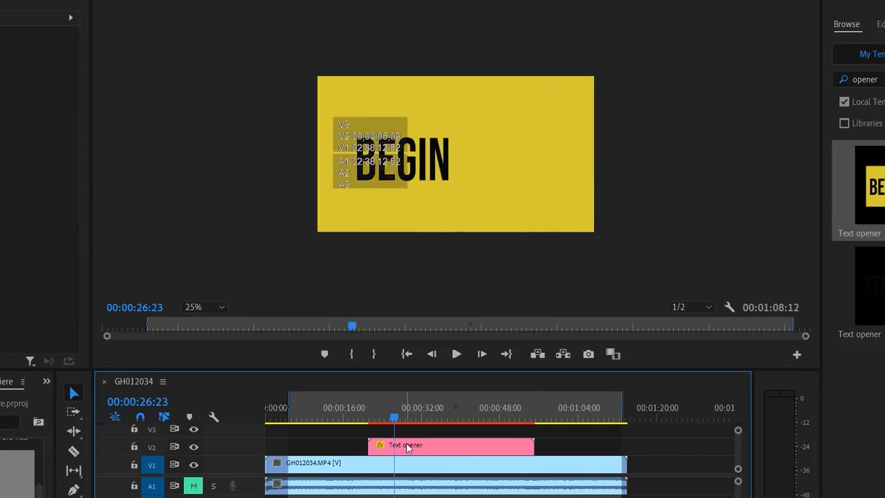
# - Move the Text opener clip earlier on V2 to the sequence's In point, and preview its opening, parking the playhead at 00:00:07:39
pyautogui.moveTo(415, 446); pyautogui.dragTo(339, 446)
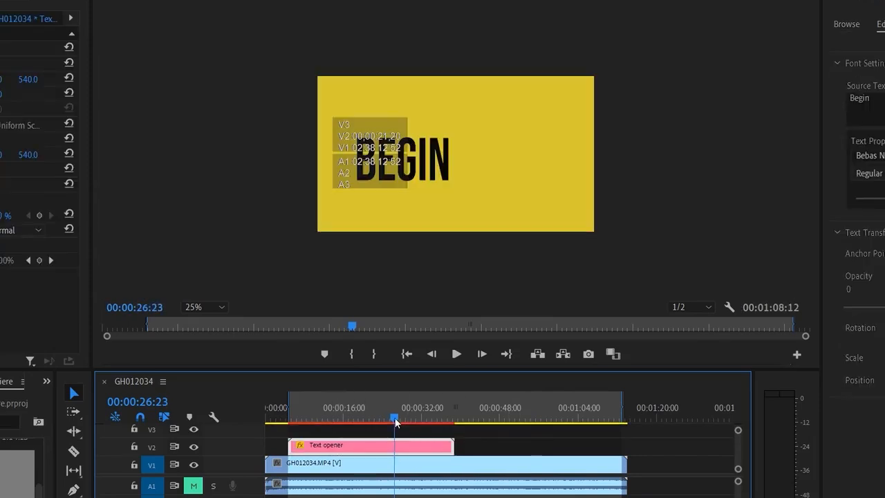
pyautogui.moveTo(388, 422); pyautogui.dragTo(290, 426)
pyautogui.press('space')
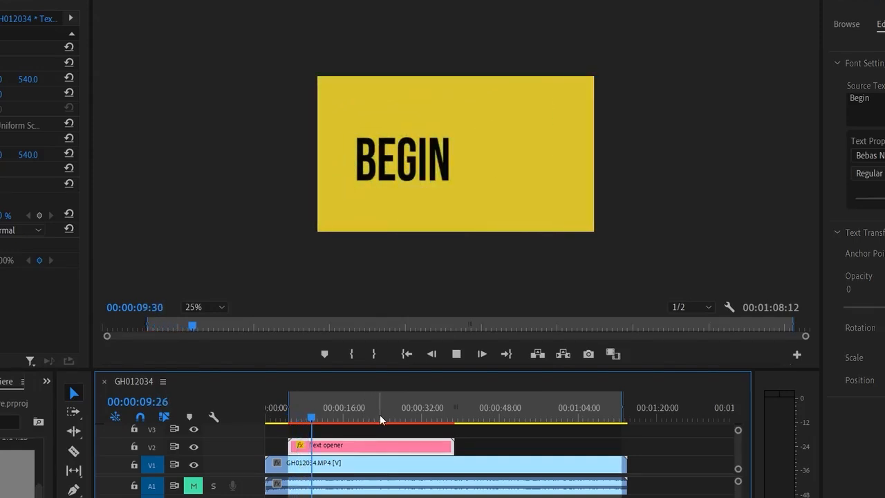
pyautogui.press('space')
pyautogui.moveTo(311, 420); pyautogui.dragTo(302, 419)
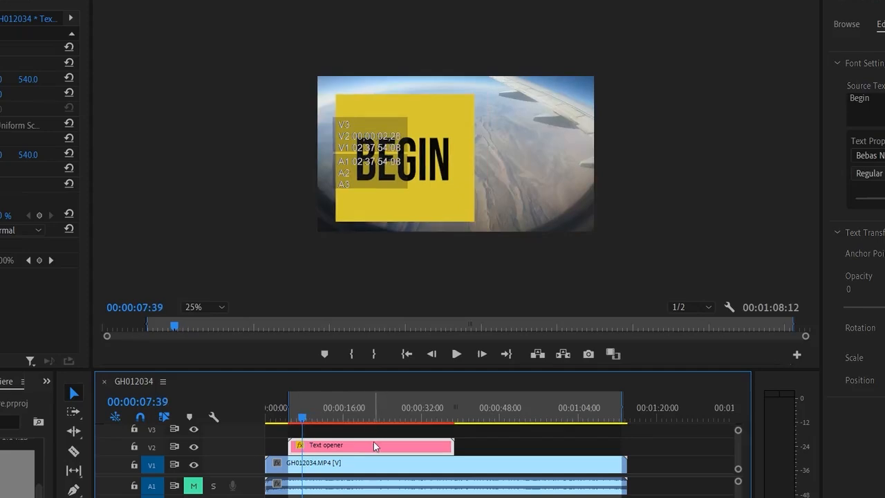
# - Replace the Text opener's source text with "Let's FLY!"
pyautogui.click(872, 105)
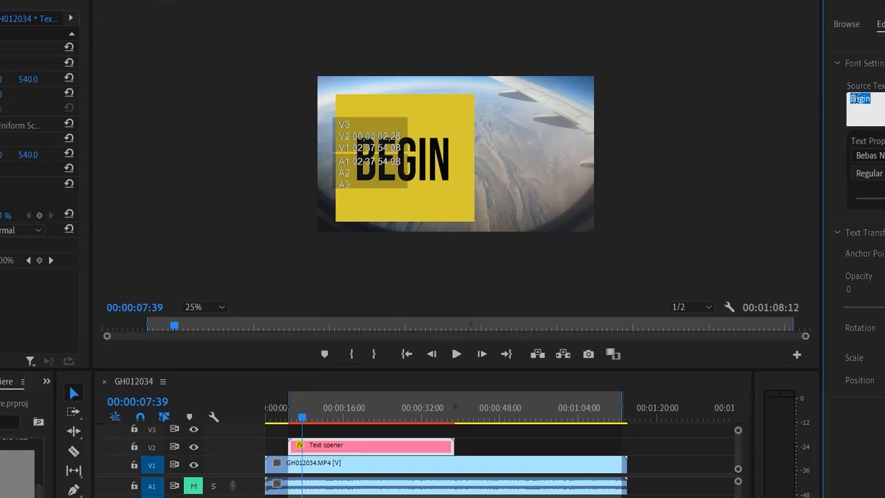
pyautogui.write("Let's FLY!")
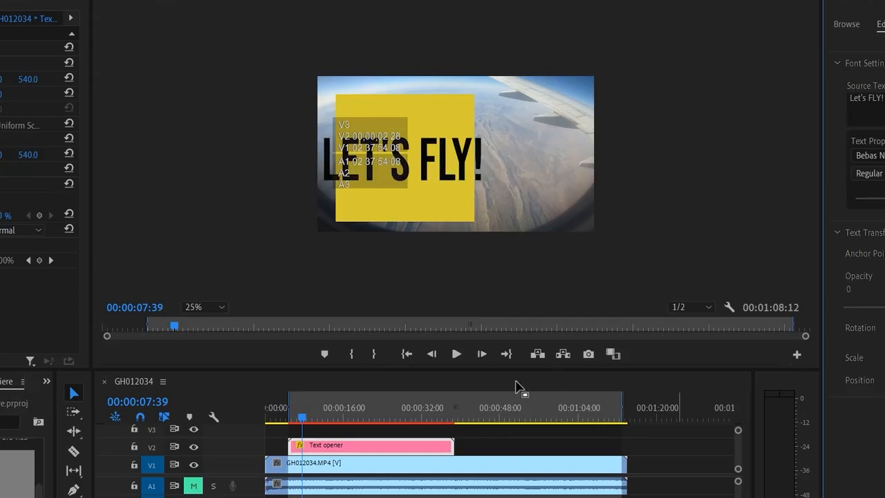
# - Preview the opener with its new text and park the playhead at 00:00:06:20
pyautogui.click(296, 420)
pyautogui.moveTo(296, 421); pyautogui.dragTo(327, 409)
pyautogui.press('space')
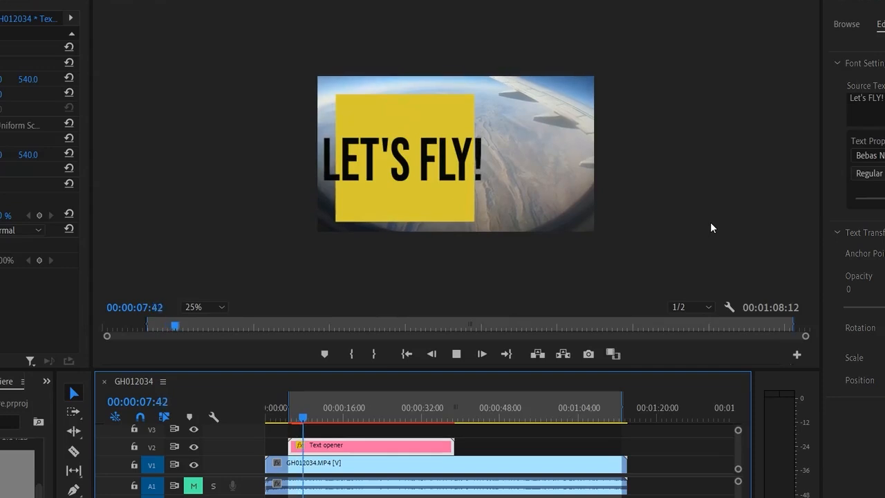
pyautogui.press('space')
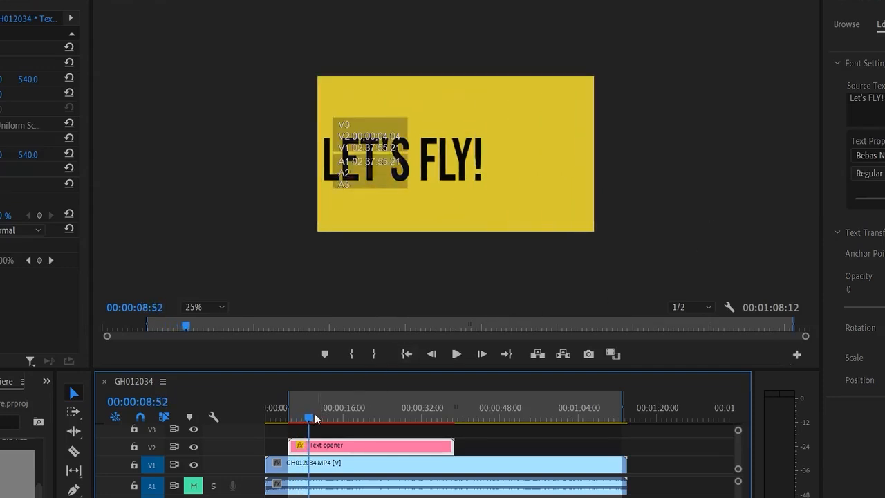
pyautogui.moveTo(307, 418); pyautogui.dragTo(294, 420)
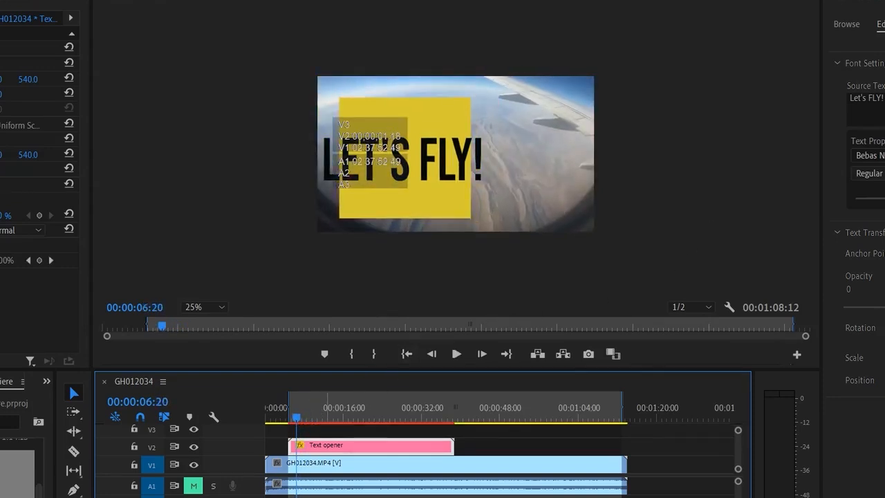
# - Set the program preview magnification to 50% and reduce the Let's FLY! text size to fit within the yellow square
pyautogui.click(219, 309)
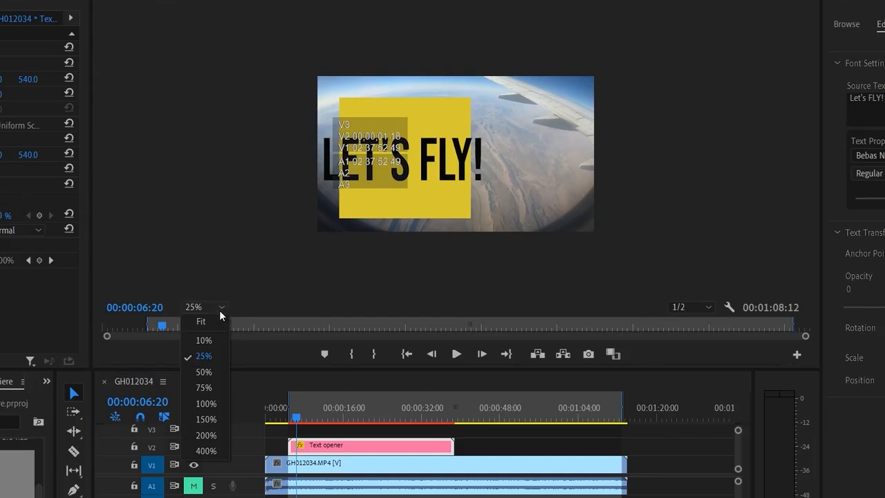
pyautogui.click(212, 371)
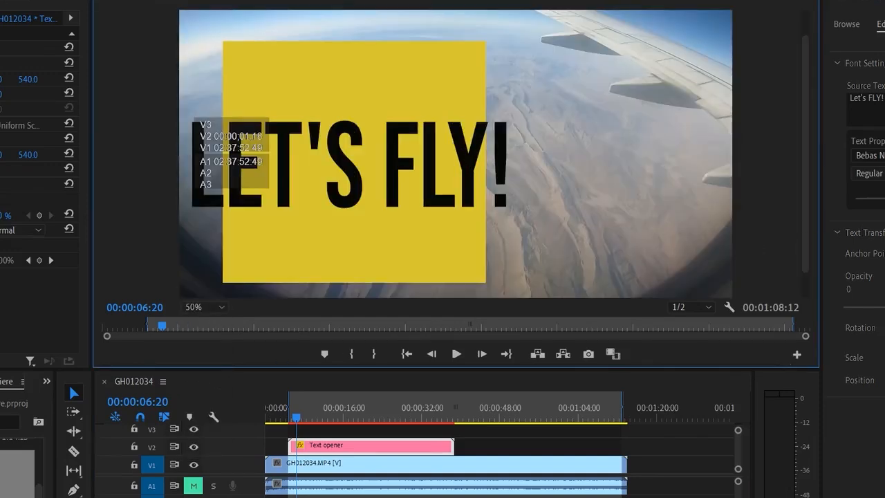
pyautogui.moveTo(884, 199); pyautogui.dragTo(880, 198)
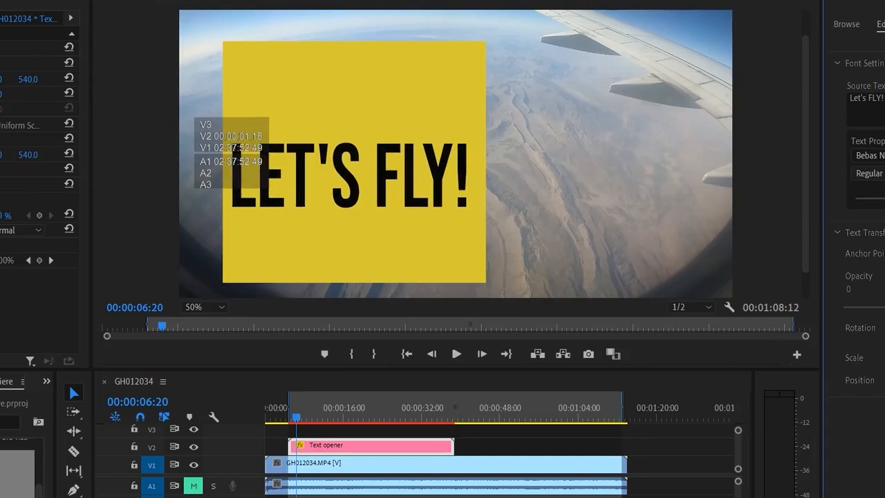
# - Shift the Let's FLY! text to the lower part of the yellow square and make it partly transparent
pyautogui.moveTo(878, 380); pyautogui.dragTo(884, 381)
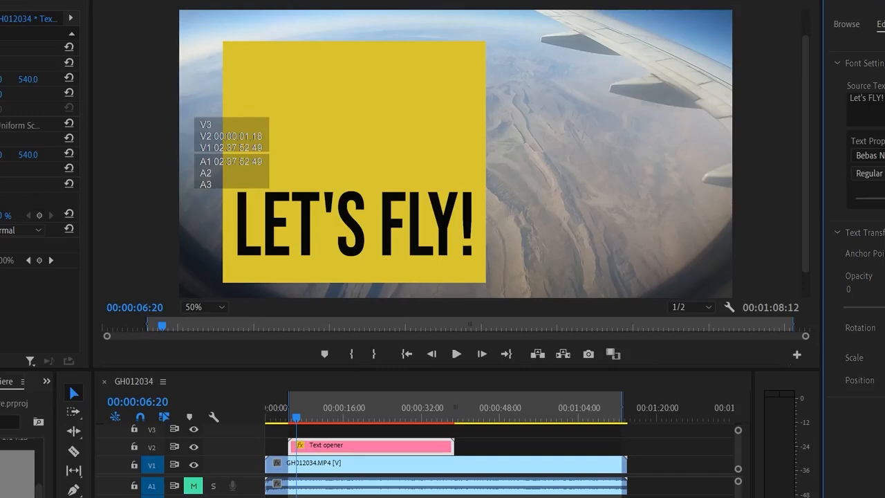
pyautogui.moveTo(884, 307); pyautogui.dragTo(882, 307)
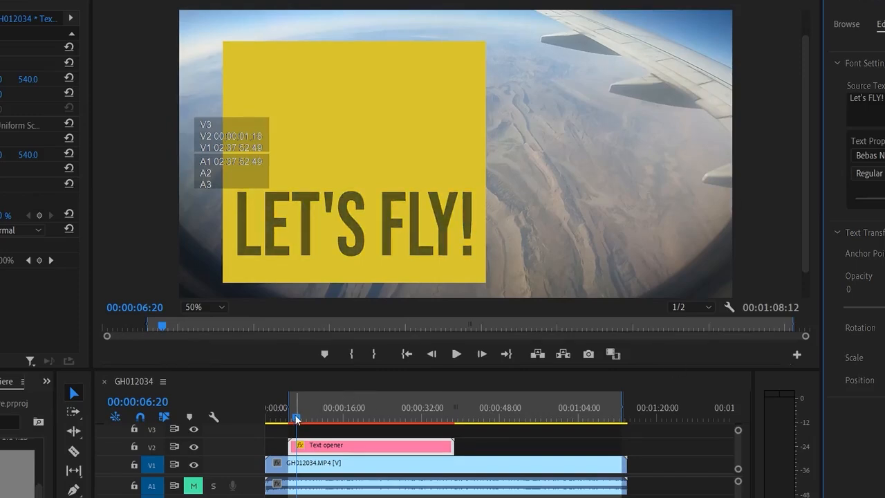
# - Play the Text opener from its beginning to check the restyled text in the animation
pyautogui.moveTo(296, 417); pyautogui.dragTo(289, 417)
pyautogui.press('space')
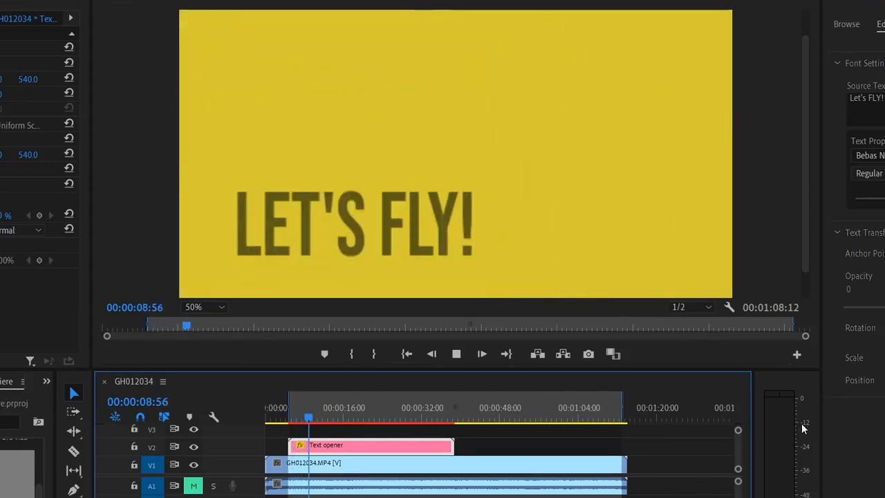
pyautogui.press('space')
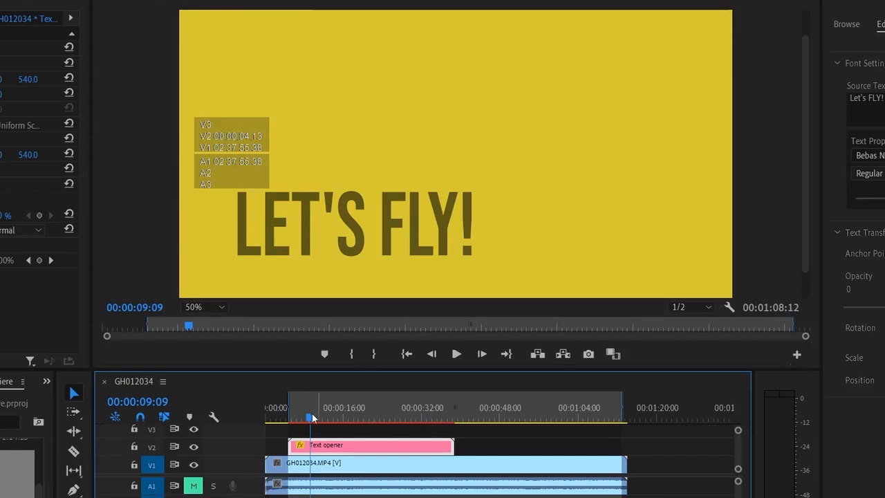
# - Cut the Text opener clip at 00:00:17:40 with the Razor tool and delete the part after the cut
pyautogui.moveTo(313, 417); pyautogui.dragTo(353, 440)
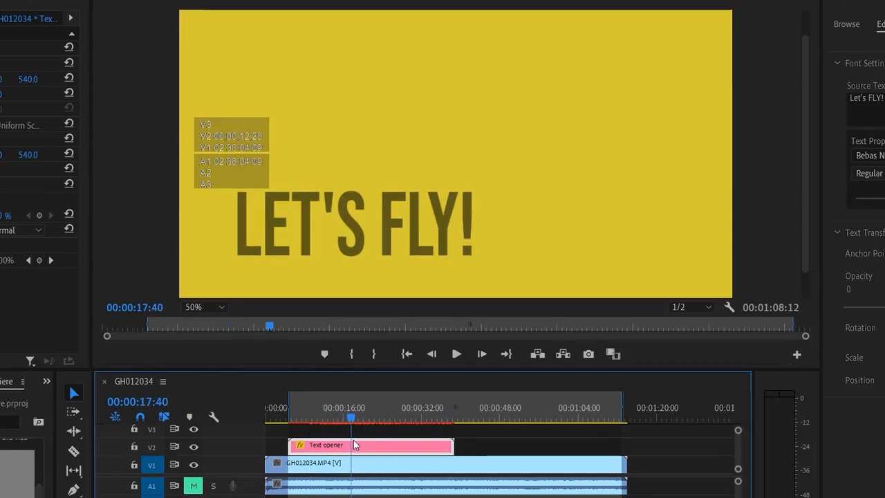
pyautogui.click(73, 451)
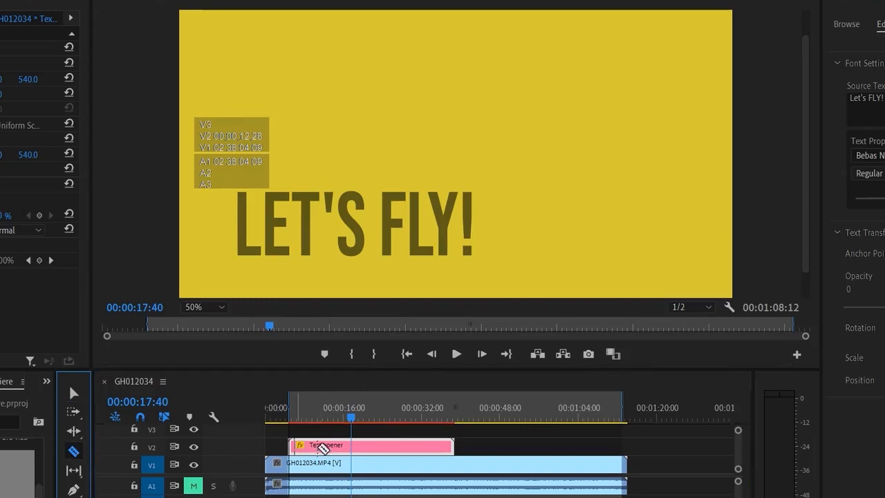
pyautogui.click(351, 445)
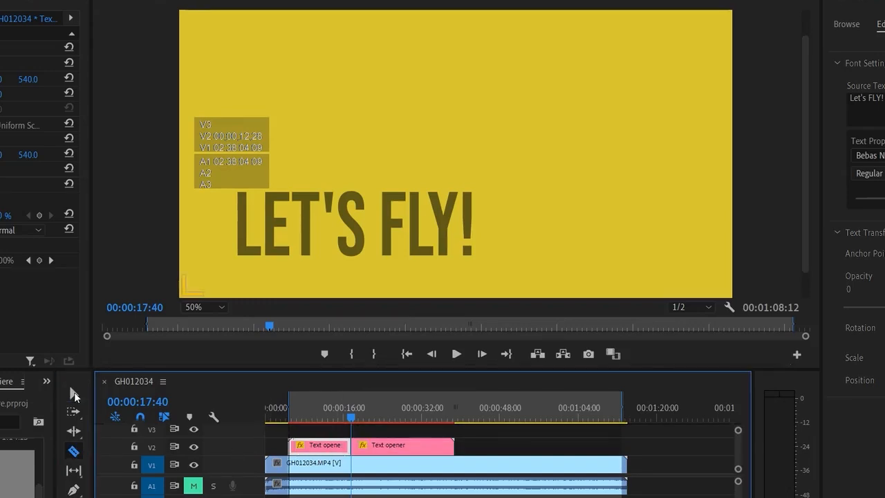
pyautogui.click(75, 396)
pyautogui.click(378, 448)
pyautogui.press('Delete')
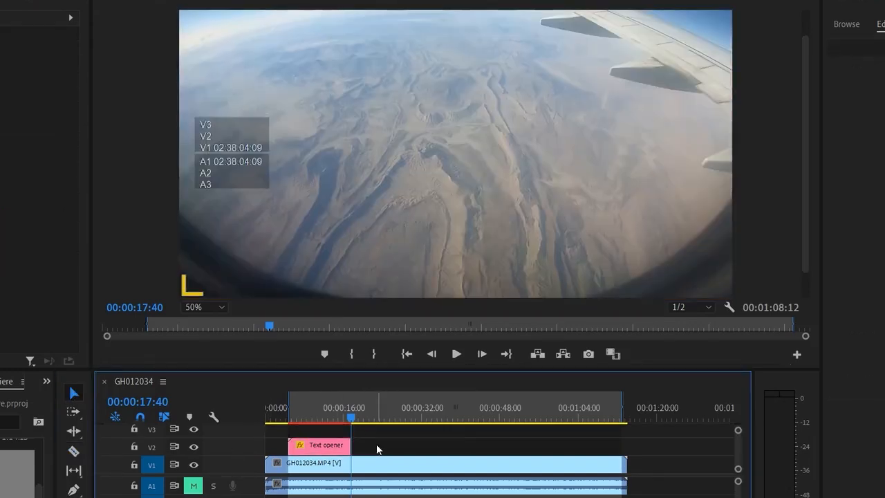
# - Try Bell MT and Broadway on the Text opener clip's Let's FLY! text, and set its font to Comic Sans MS
pyautogui.moveTo(351, 418); pyautogui.dragTo(301, 446)
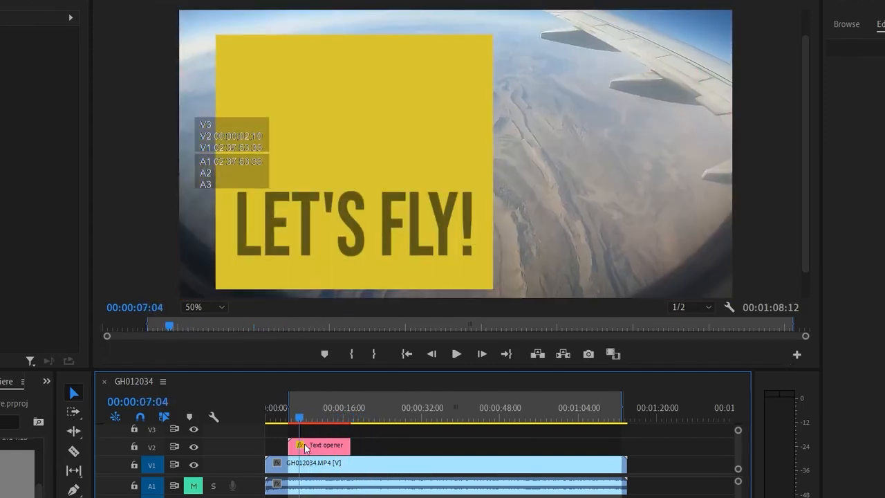
pyautogui.click(346, 446)
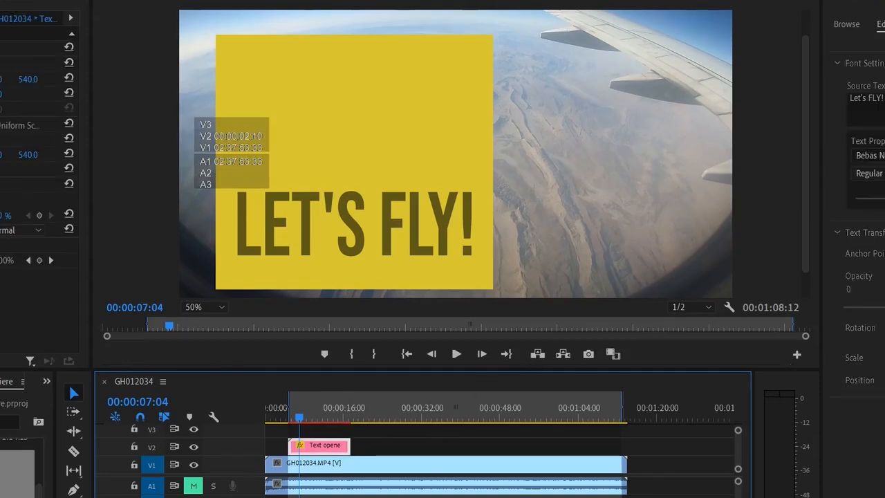
pyautogui.click(878, 173)
pyautogui.click(878, 174)
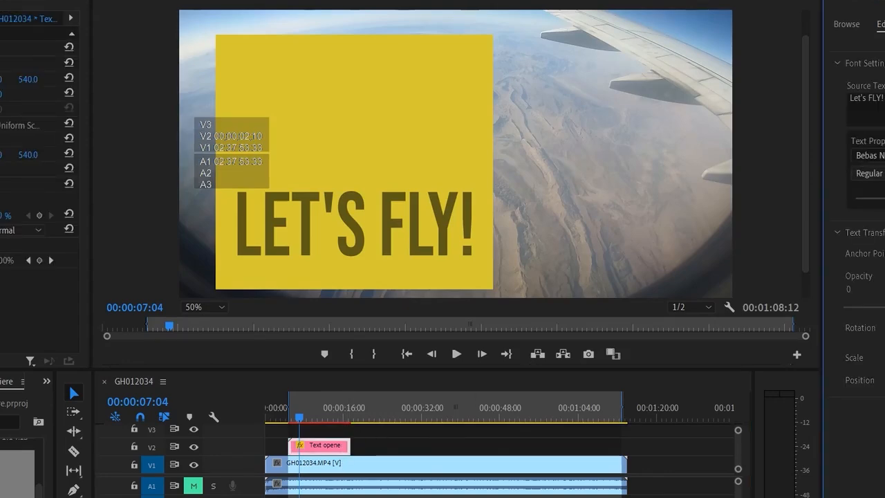
pyautogui.click(878, 155)
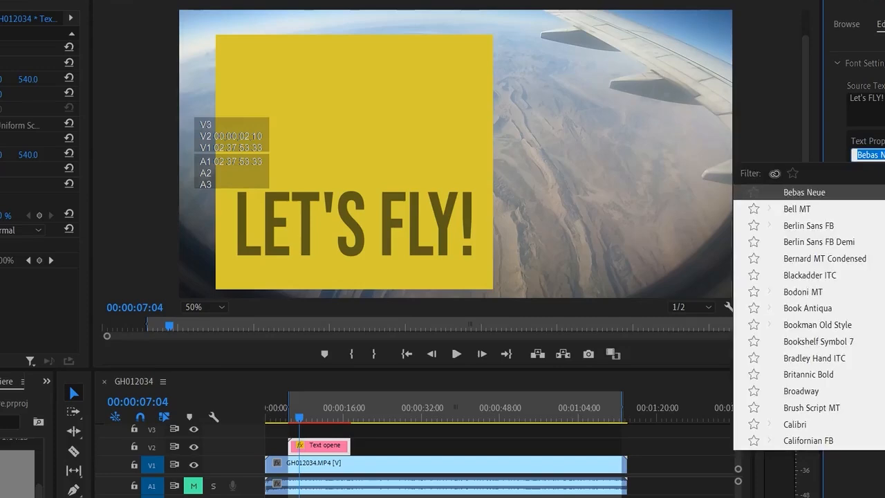
pyautogui.click(831, 213)
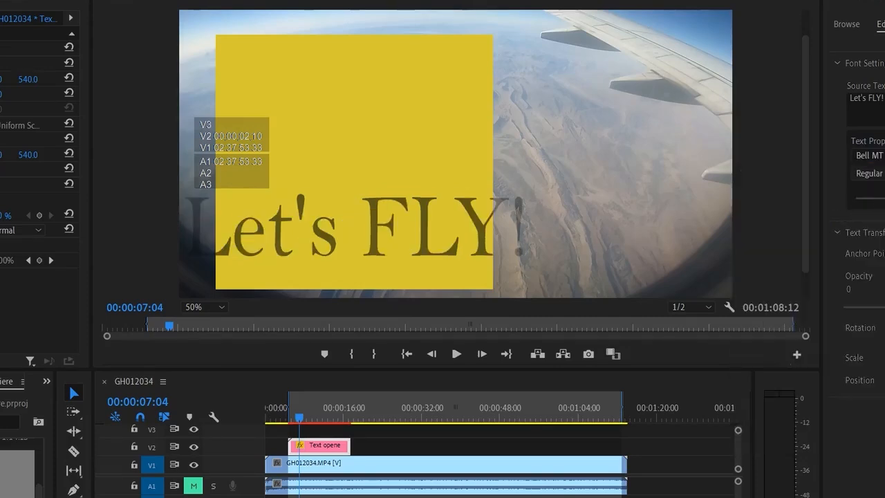
pyautogui.click(879, 156)
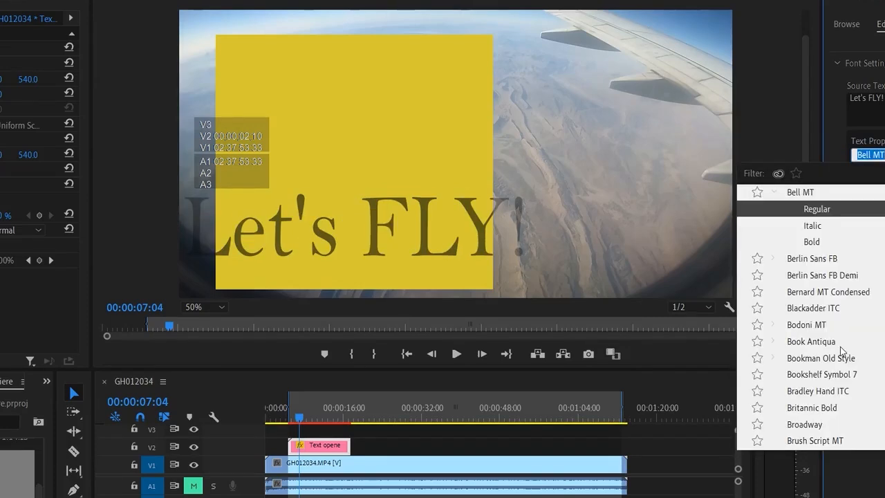
pyautogui.click(806, 425)
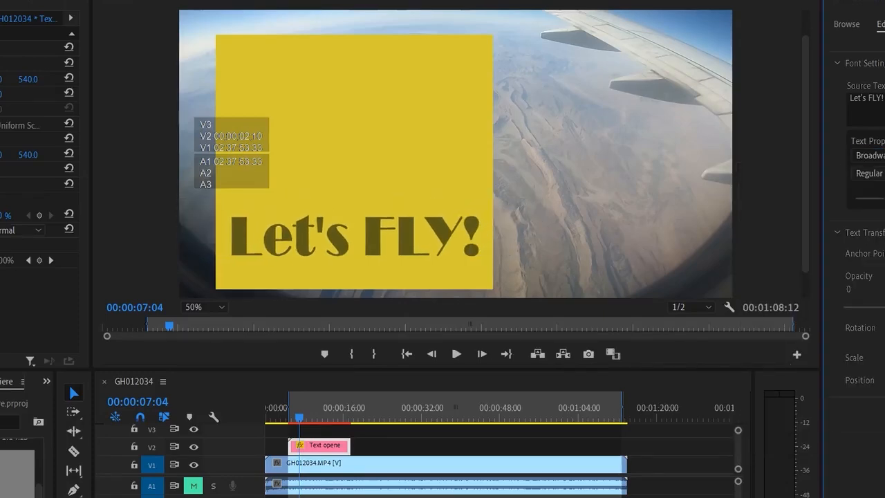
pyautogui.click(870, 155)
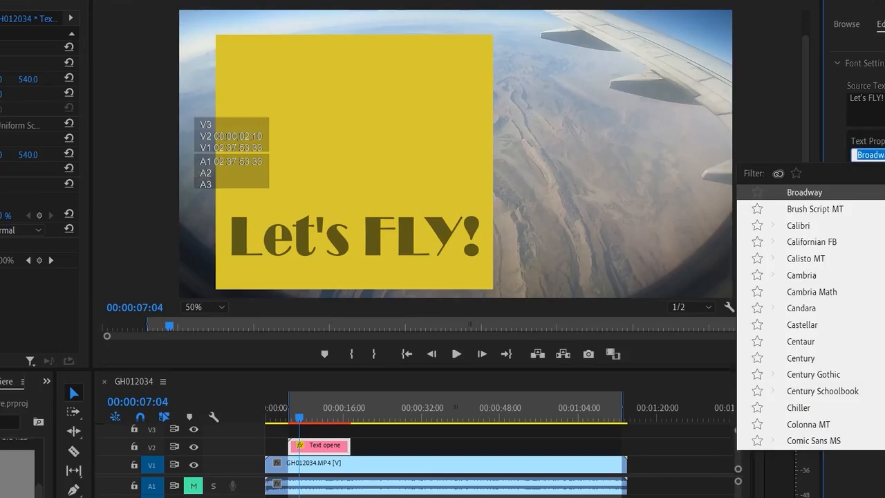
pyautogui.click(814, 440)
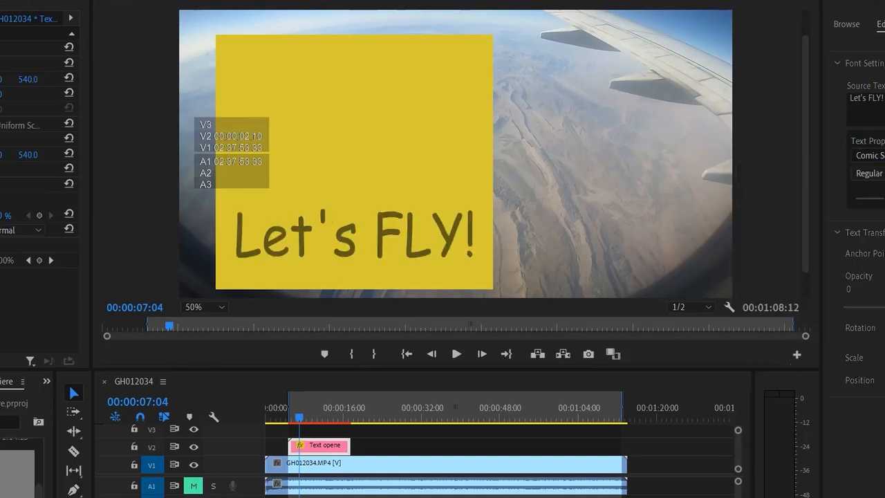
# - Set the Let's FLY! text to the Bold Italic style and make it less transparent
pyautogui.click(870, 174)
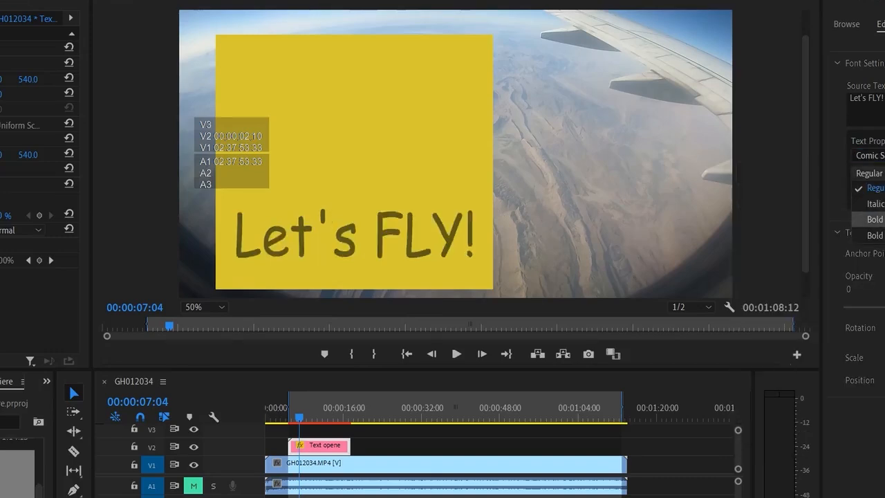
pyautogui.click(870, 219)
pyautogui.click(870, 174)
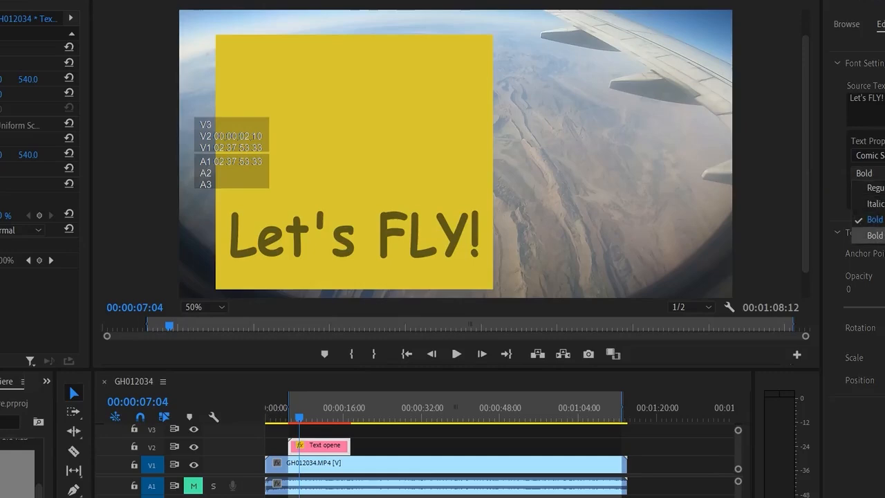
pyautogui.click(870, 236)
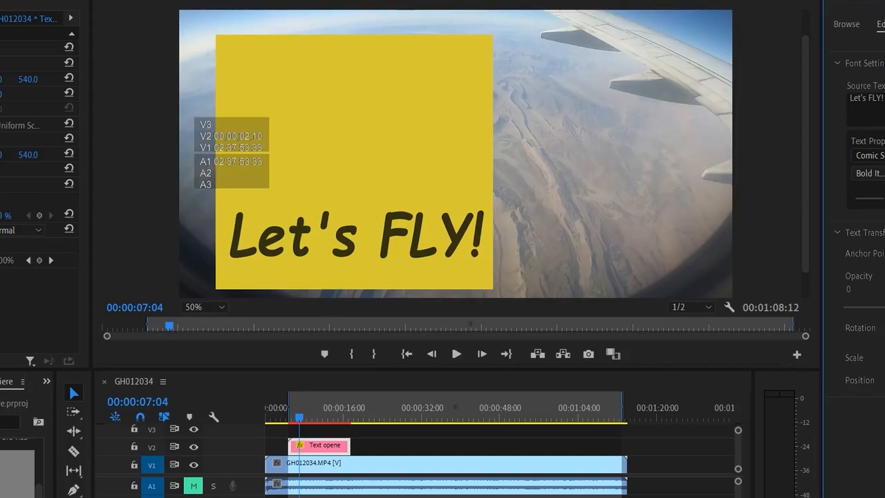
pyautogui.click(778, 243)
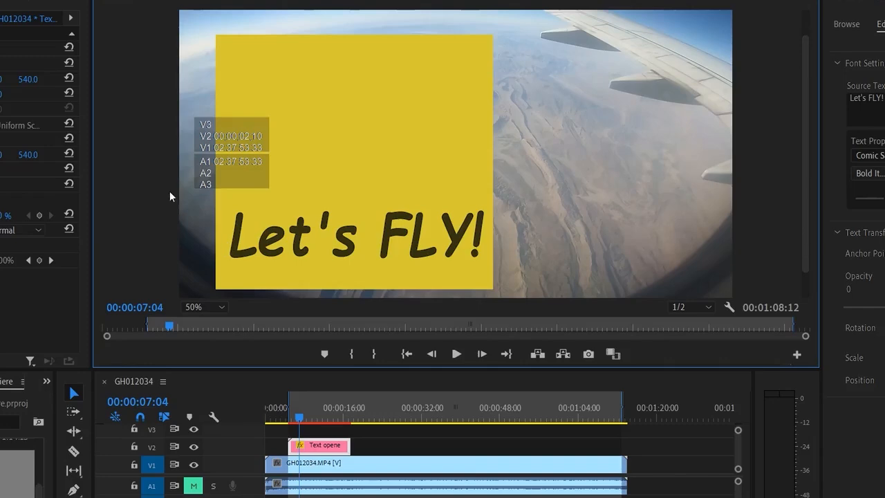
# - Move the Text opener graphic up to a vertical position of -74.0 and play it from its start
pyautogui.moveTo(0, 80)
pyautogui.mouseDown()
pyautogui.moveTo(34, 79)
pyautogui.moveTo(4, 79)
pyautogui.mouseUp()
pyautogui.moveTo(299, 418); pyautogui.dragTo(290, 419)
pyautogui.press('space')
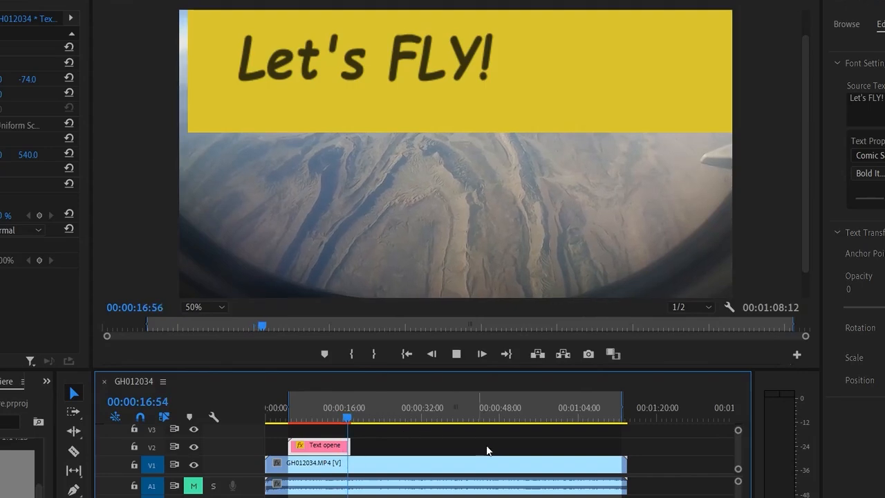
# - Cut the Text opener clip at 00:00:13:24 with the Razor tool and delete the part after the cut
pyautogui.moveTo(356, 418); pyautogui.dragTo(328, 420)
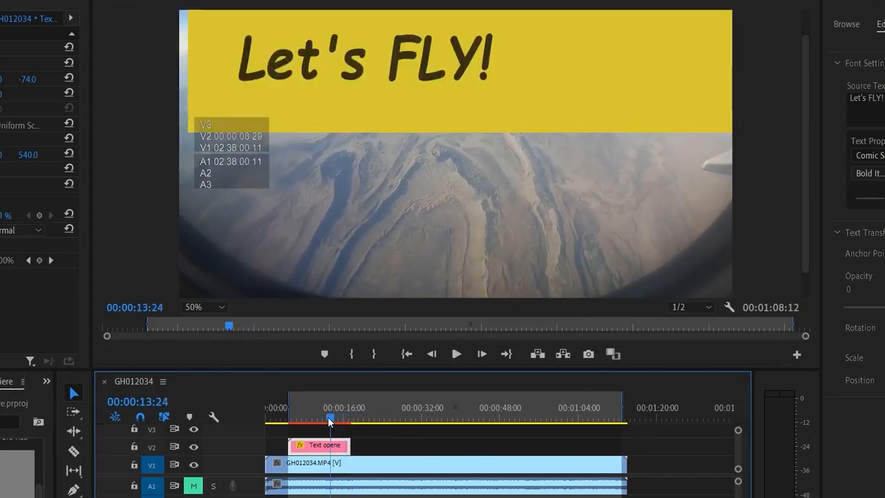
pyautogui.click(73, 450)
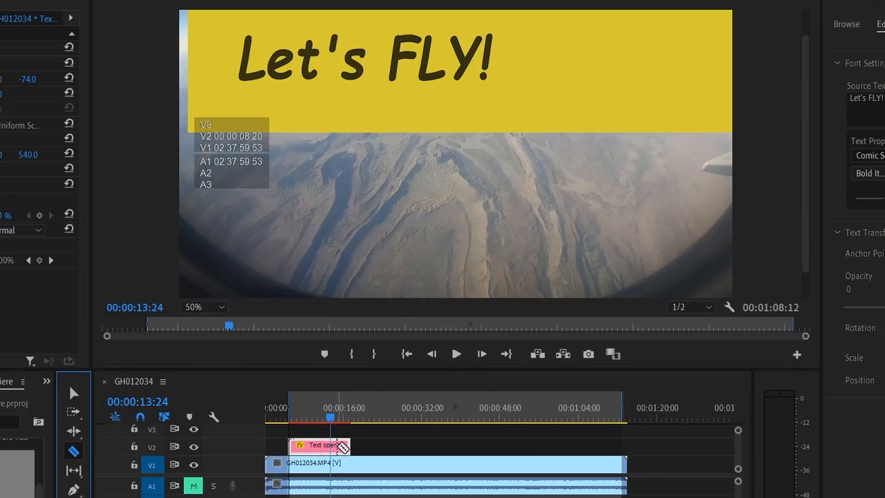
pyautogui.click(330, 445)
pyautogui.click(76, 391)
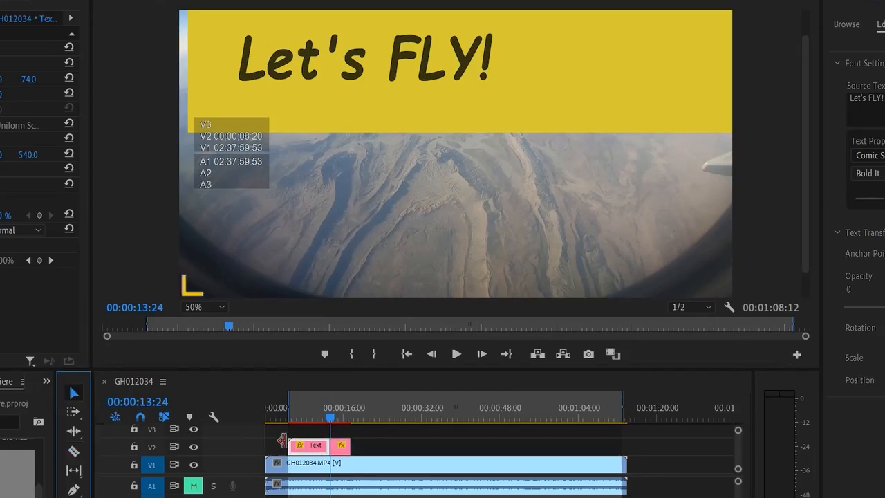
pyautogui.click(341, 447)
pyautogui.press('Delete')
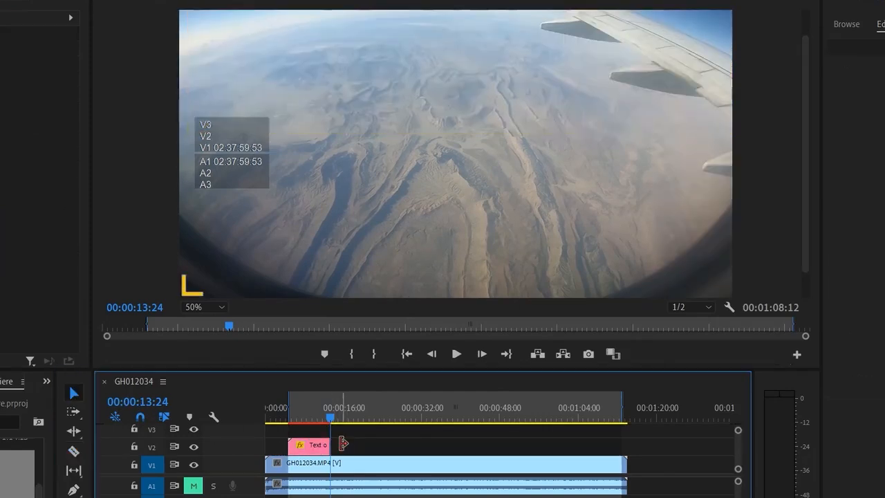
# - Apply a video transition from the effects library to the end of the Text opener clip and play the ending
pyautogui.moveTo(330, 417); pyautogui.dragTo(324, 418)
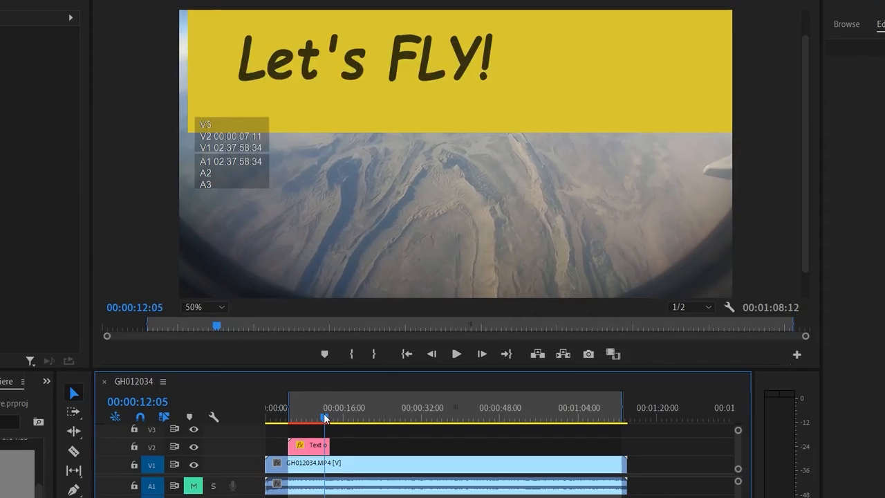
pyautogui.click(47, 382)
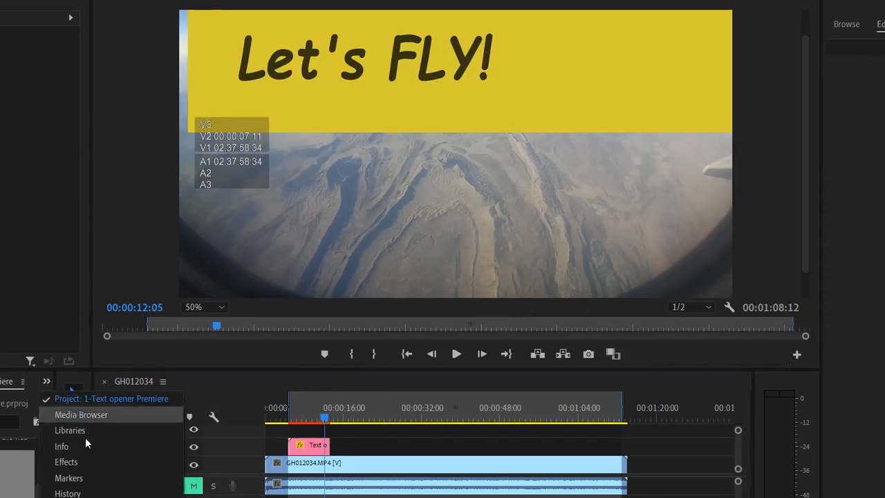
pyautogui.click(83, 464)
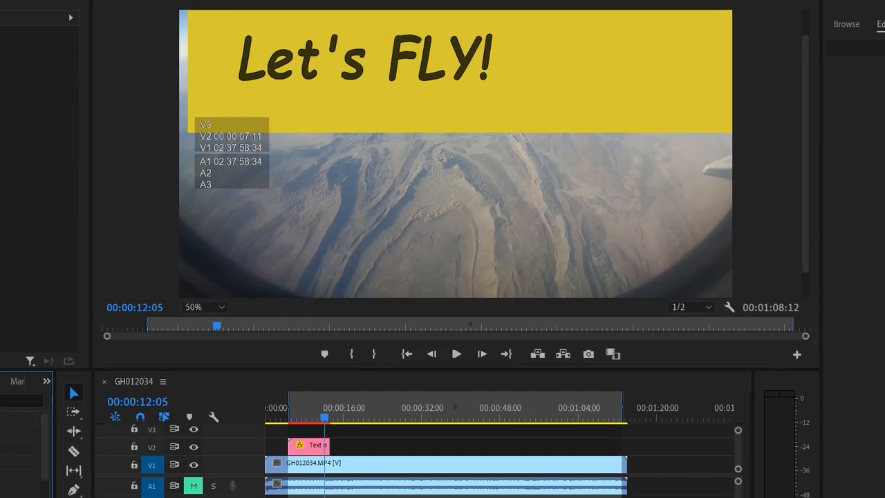
pyautogui.scroll(-5, 39, 449)
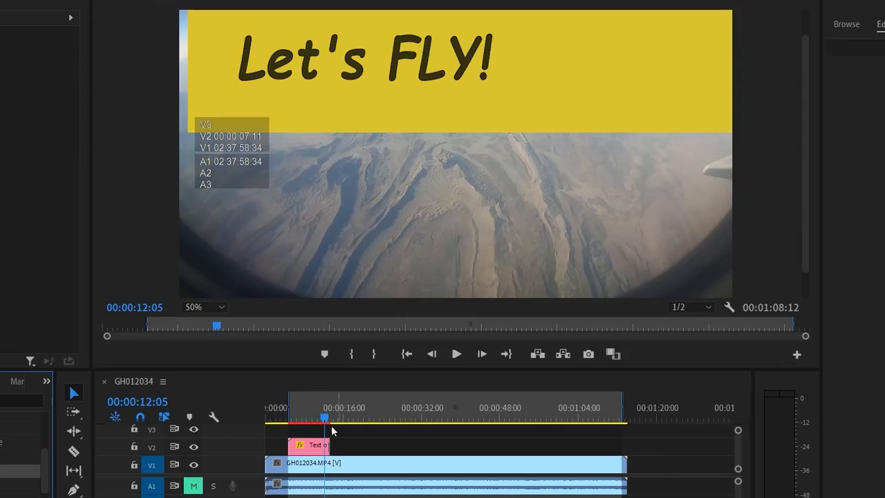
pyautogui.press('space')
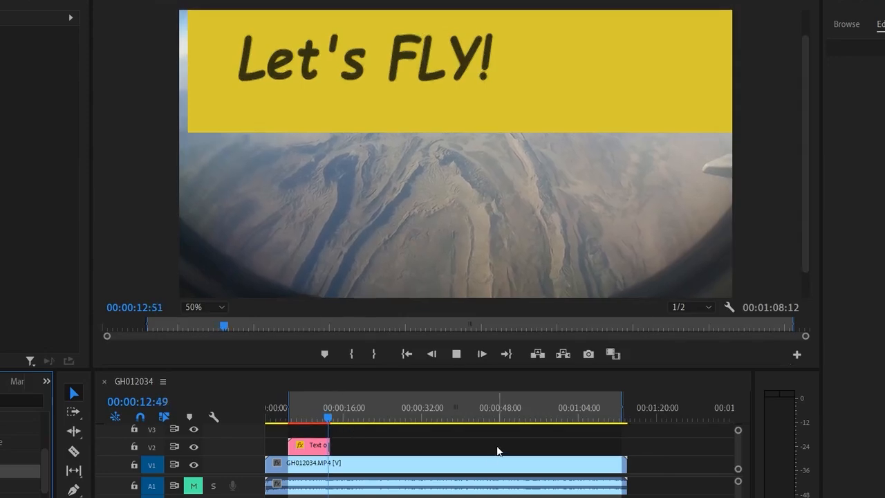
pyautogui.press('space')
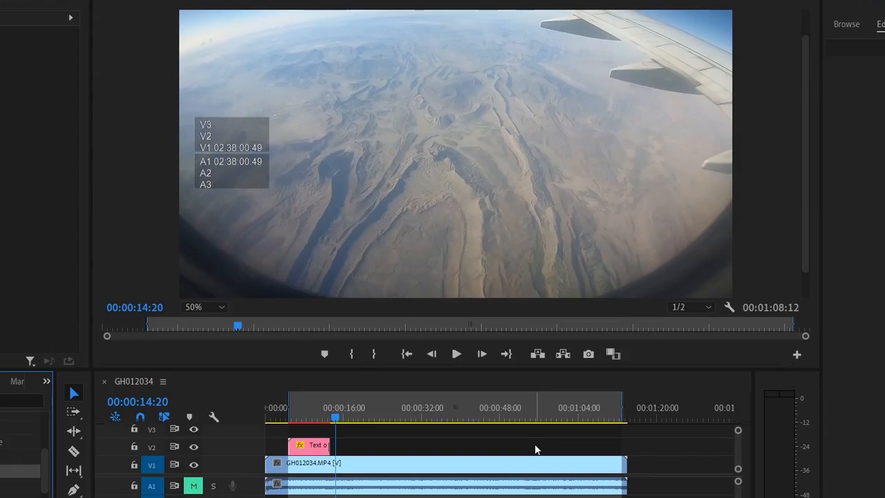
# - Save the project and play the shortened Text opener from its beginning
pyautogui.hotkey('ctrl', 's')
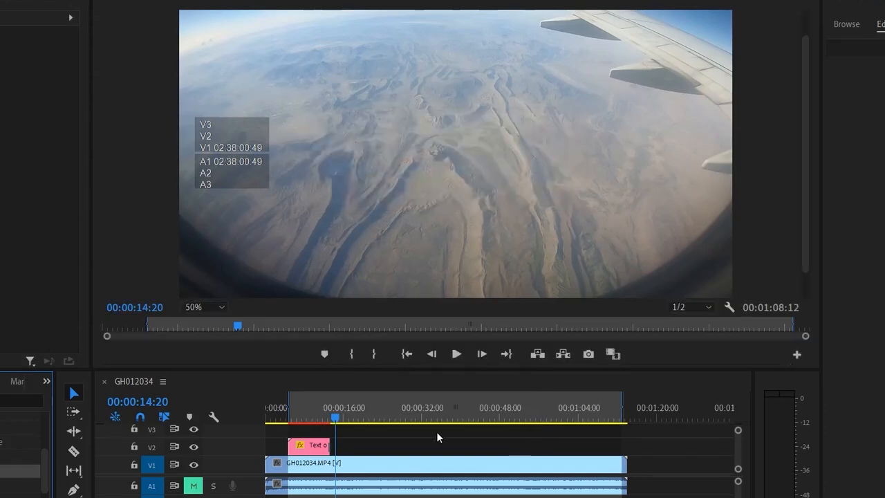
pyautogui.moveTo(333, 419); pyautogui.dragTo(289, 419)
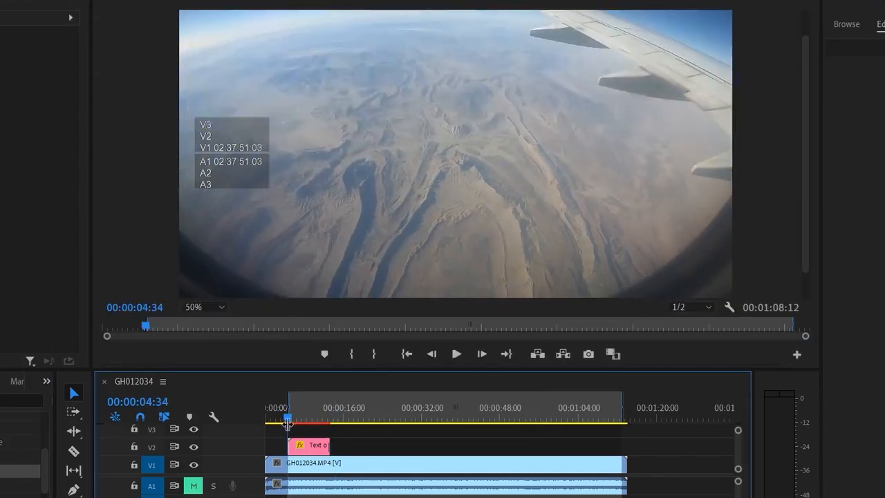
pyautogui.press('space')
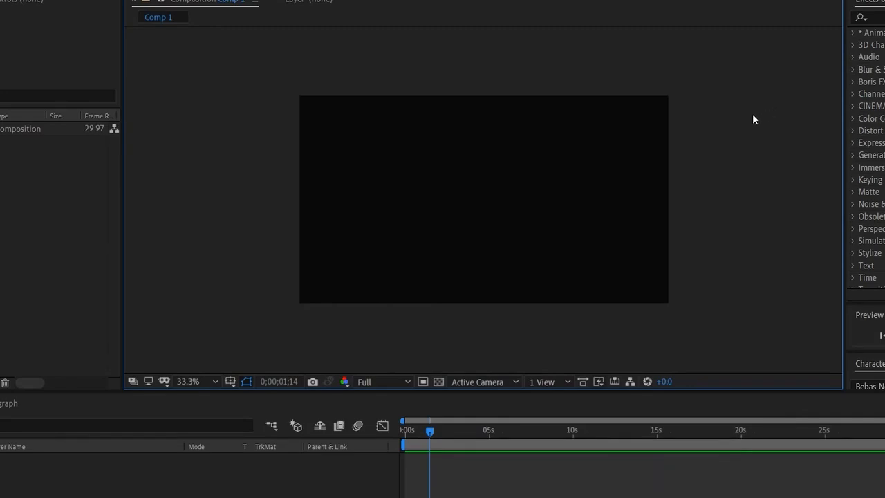
# - In After Effects, draw a long, thin horizontal rectangle near the lower edge of the empty Comp 1 and fill it green
pyautogui.click(242, 486)
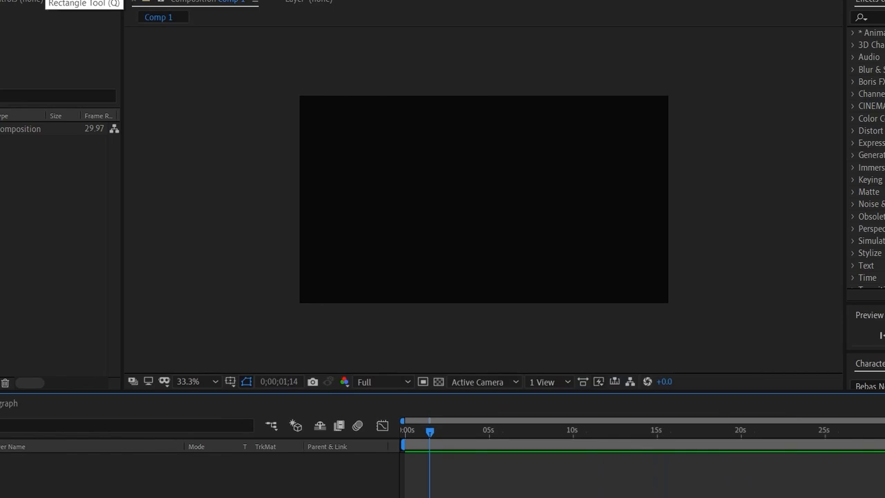
pyautogui.click(46, 0)
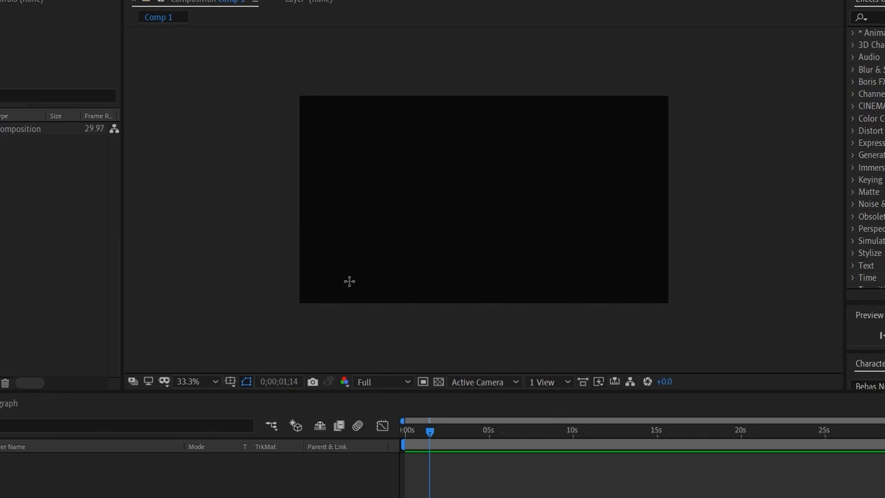
pyautogui.moveTo(349, 281); pyautogui.dragTo(618, 286)
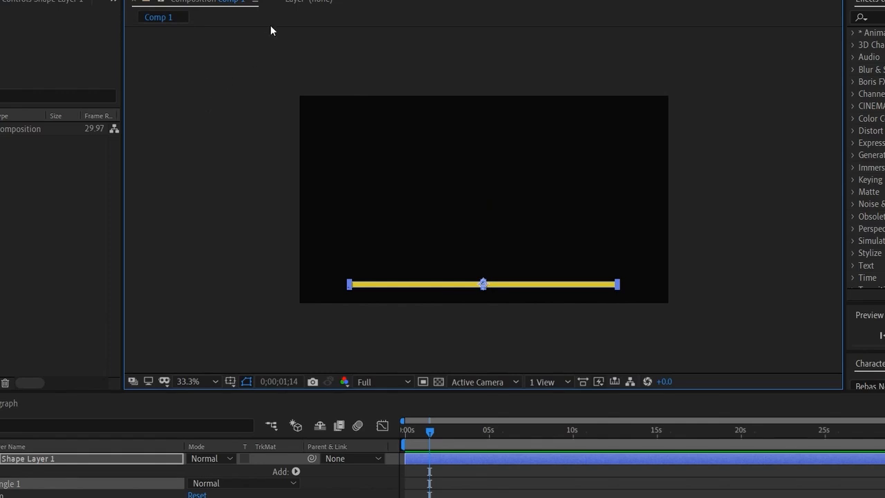
pyautogui.click(376, 0)
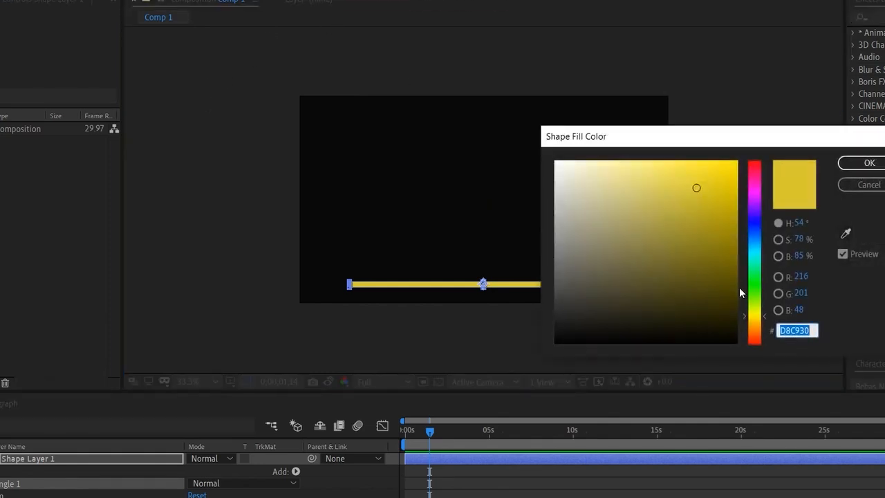
pyautogui.click(754, 285)
pyautogui.click(866, 165)
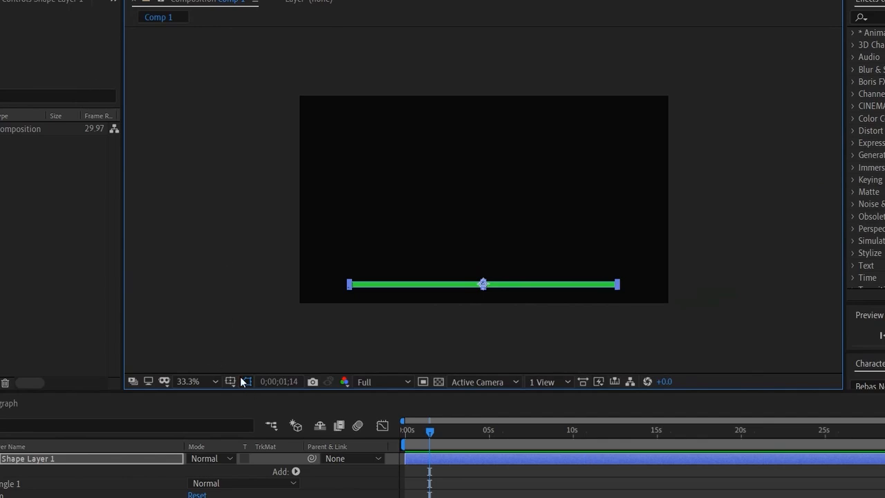
# - Start a new text layer in the empty area above the green bar
pyautogui.click(203, 381)
pyautogui.click(222, 260)
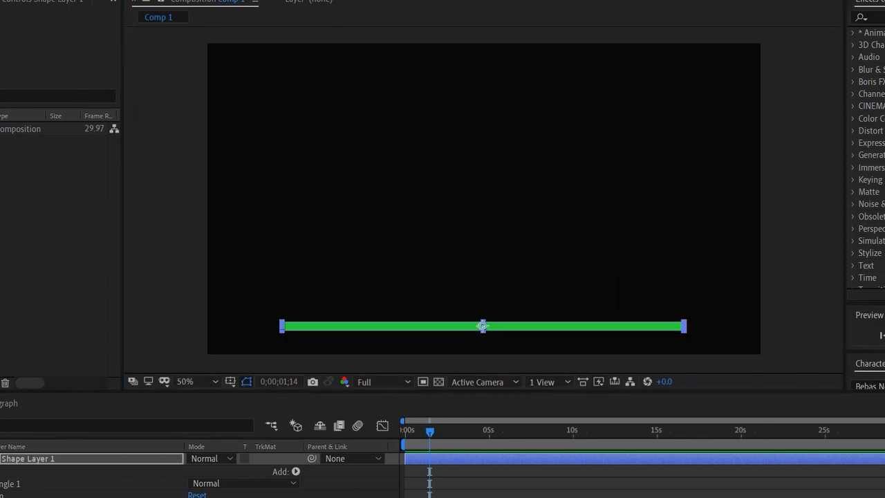
pyautogui.hotkey('ctrl', 't')
pyautogui.click(419, 238)
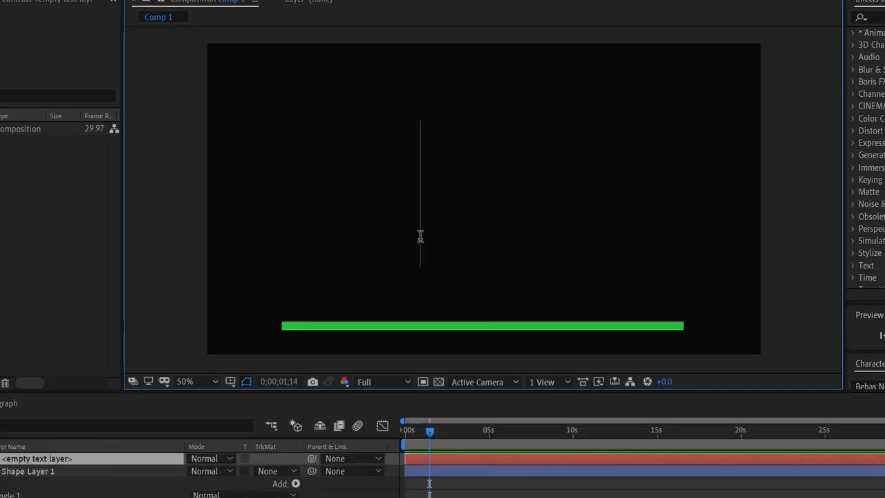
pyautogui.write('0')
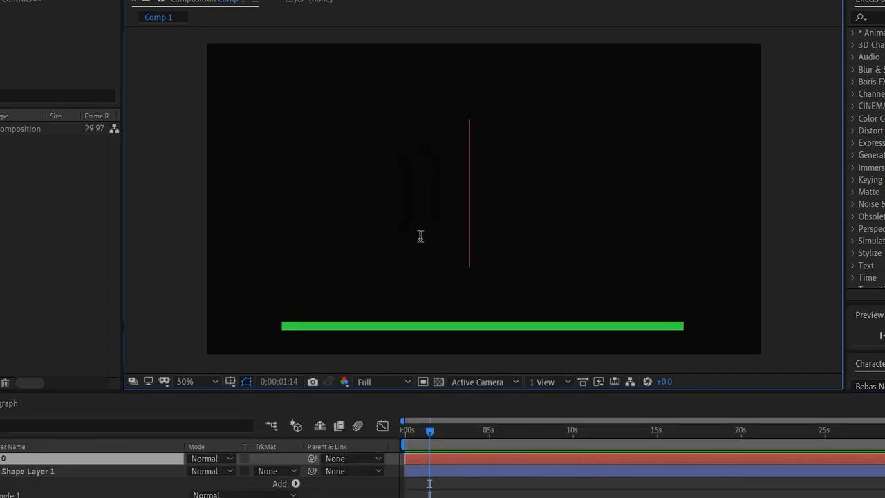
pyautogui.press('BackSpace')
pyautogui.press('BackSpace')
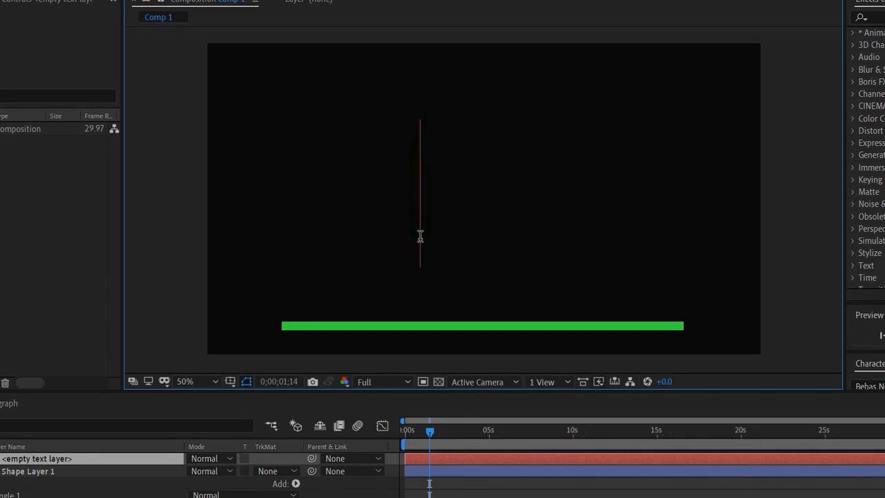
# - Set the text fill colour to light green C1FBBC
pyautogui.moveTo(880, 352); pyautogui.dragTo(880, 226)
pyautogui.click(884, 265)
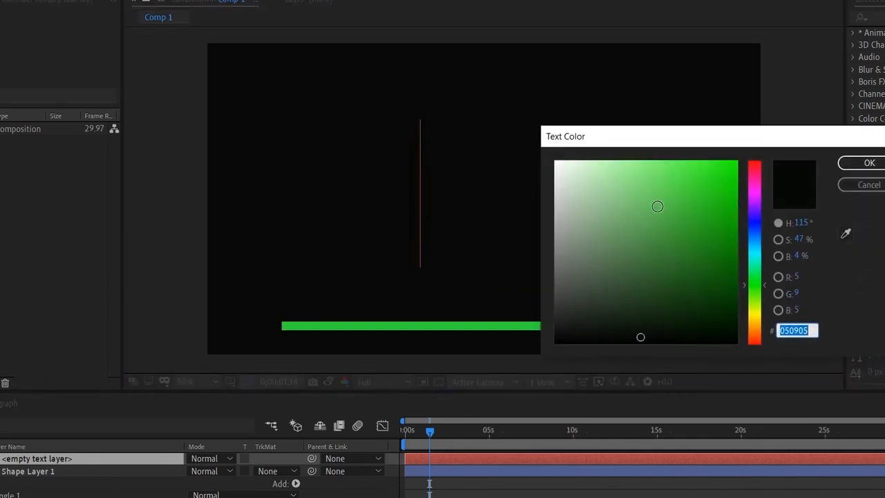
pyautogui.click(599, 162)
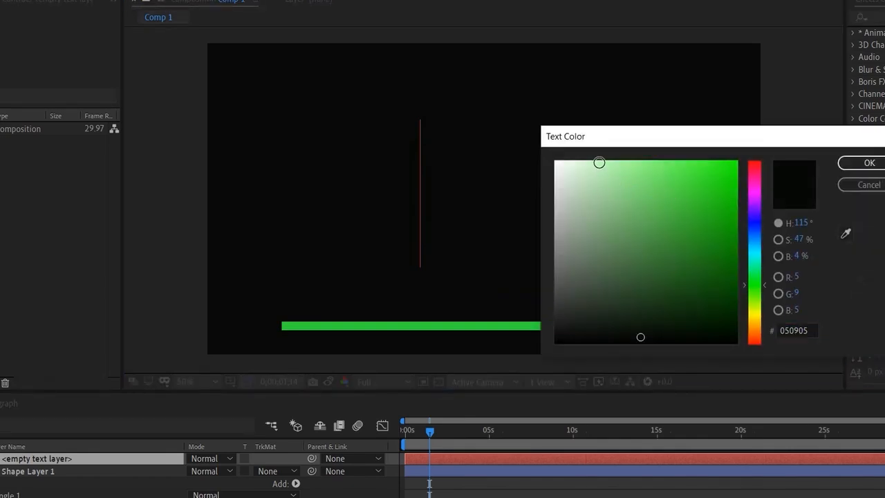
pyautogui.click(868, 162)
# - Enter the text 01- on the text layer and reduce its font size to 107 px
pyautogui.press('BackSpace')
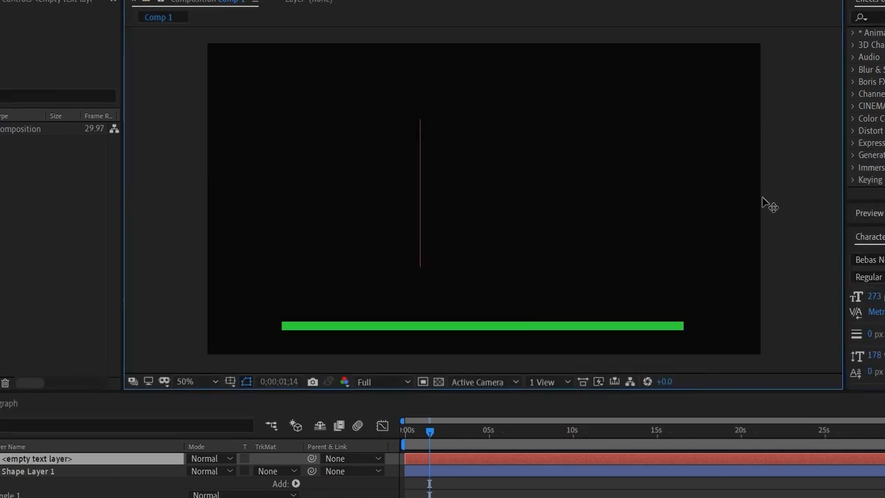
pyautogui.write('01')
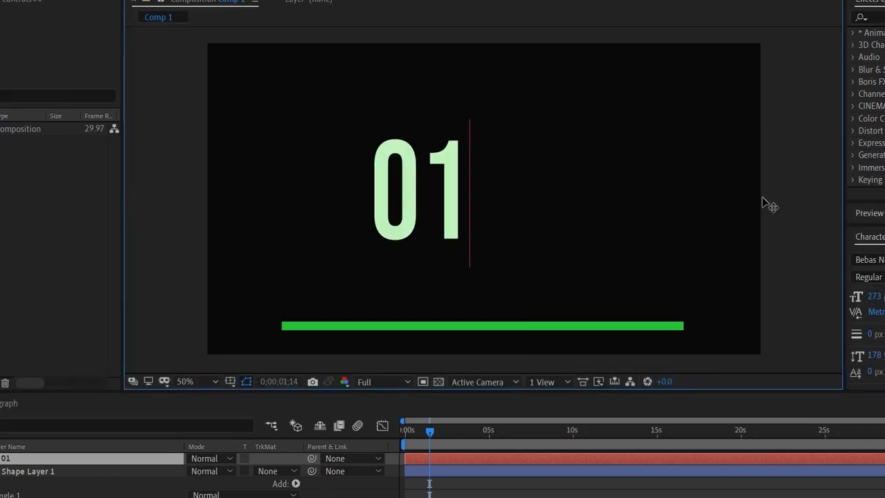
pyautogui.write(':')
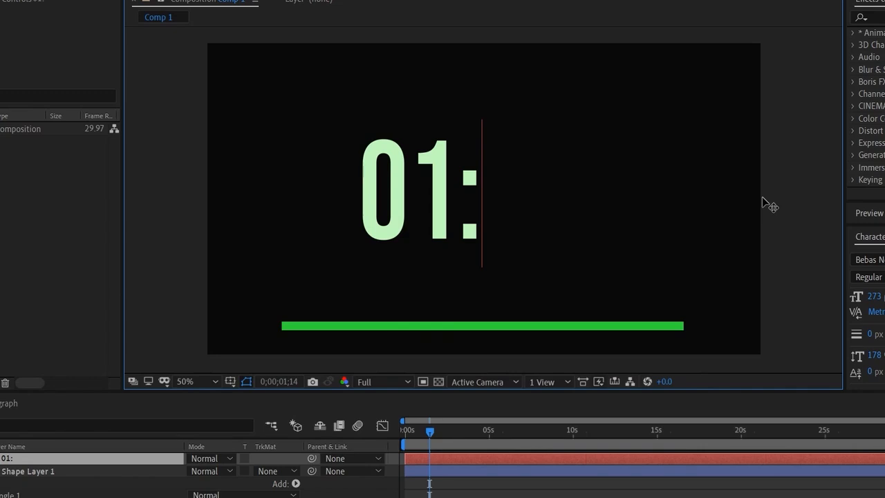
pyautogui.press('BackSpace')
pyautogui.write('-')
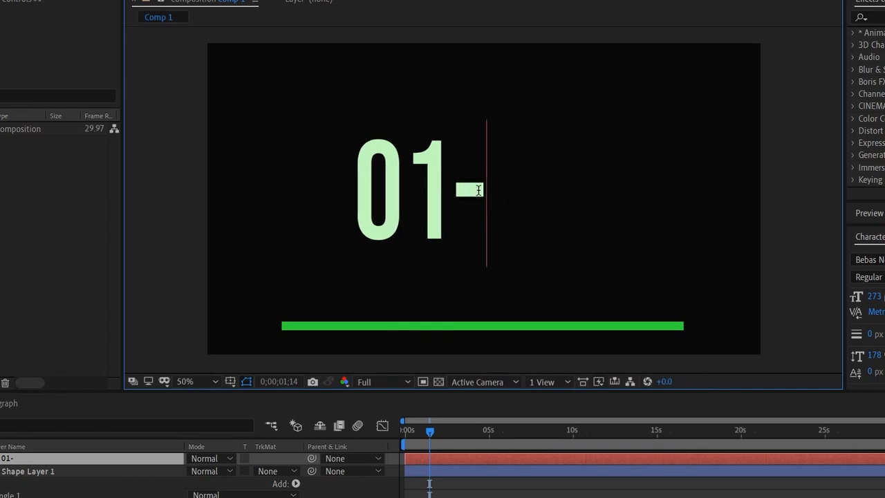
pyautogui.moveTo(470, 186); pyautogui.dragTo(354, 171)
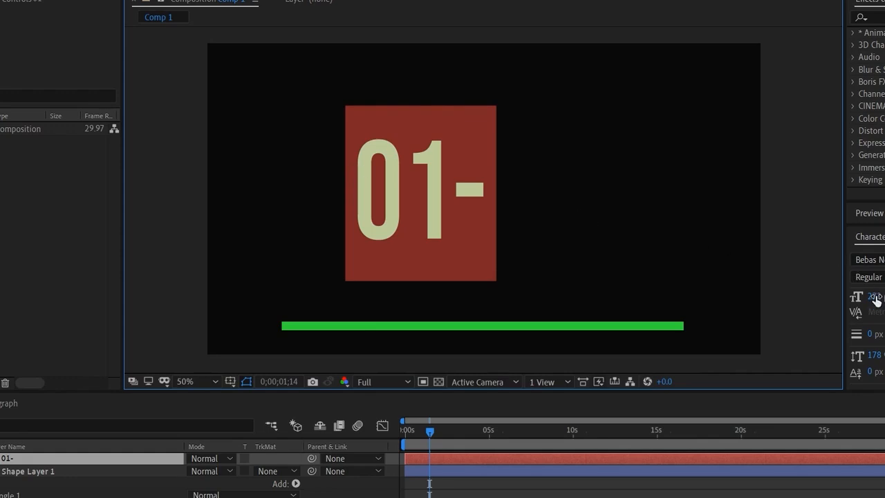
pyautogui.moveTo(874, 296); pyautogui.dragTo(771, 311)
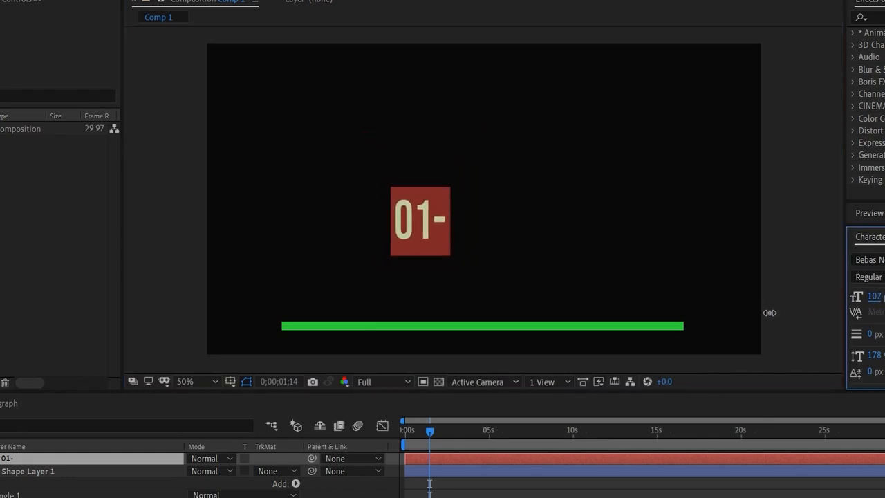
# - Extend the text before and after the number so that it reads CH 01- Morning
pyautogui.click(402, 226)
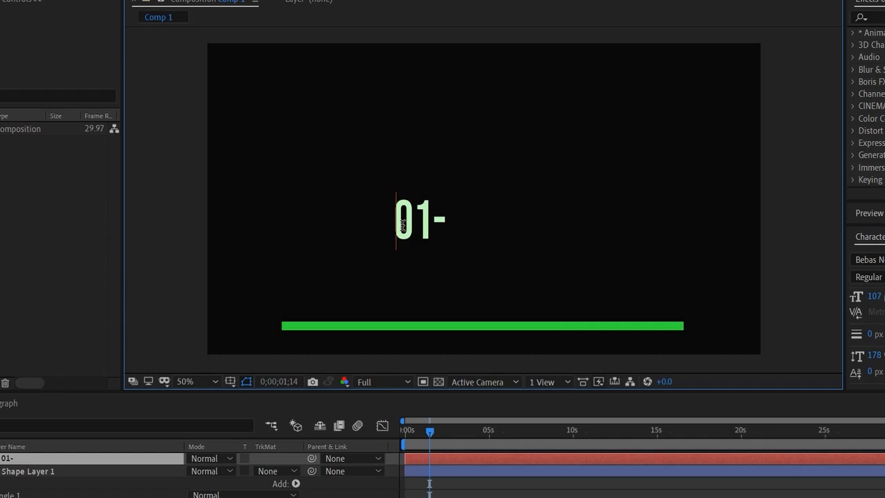
pyautogui.write('CH')
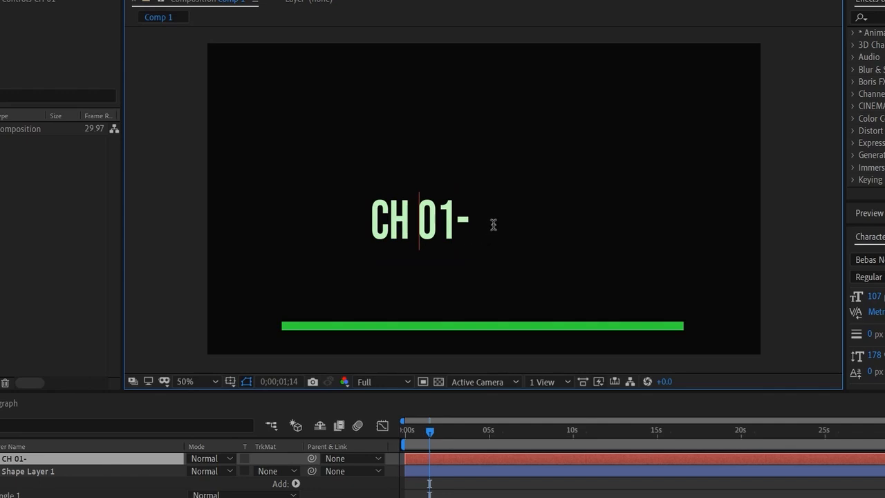
pyautogui.press('End')
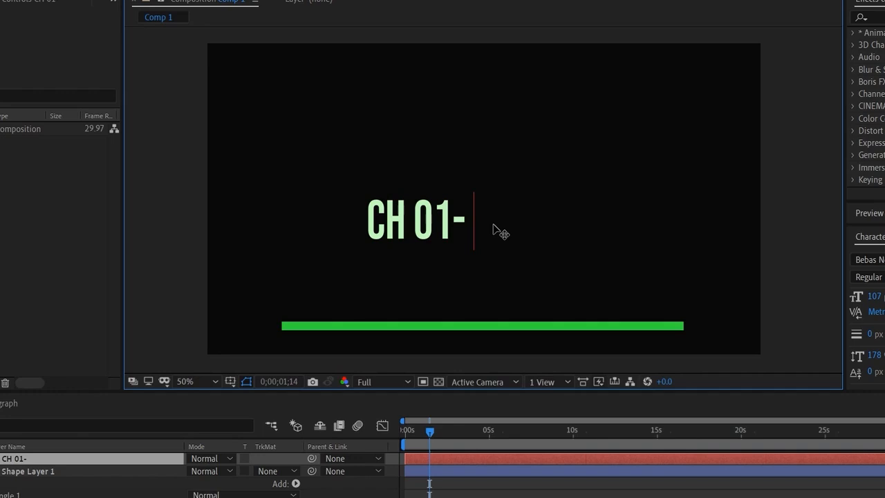
pyautogui.write('M')
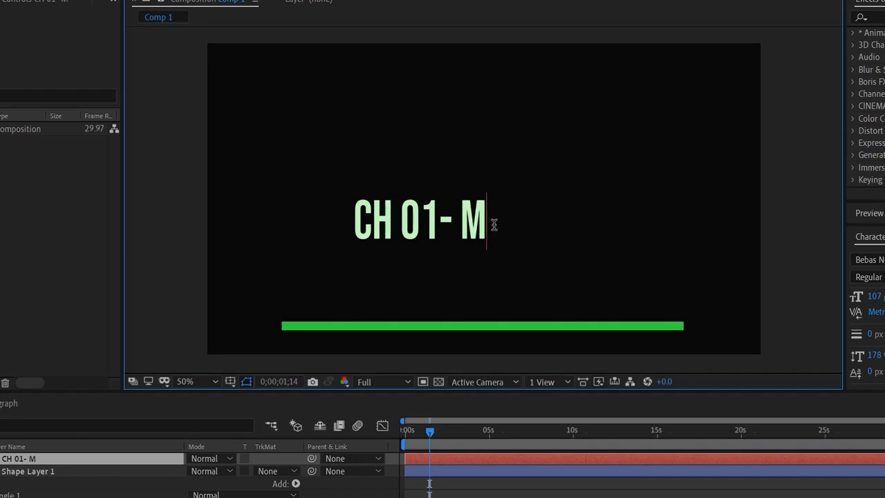
pyautogui.write('or')
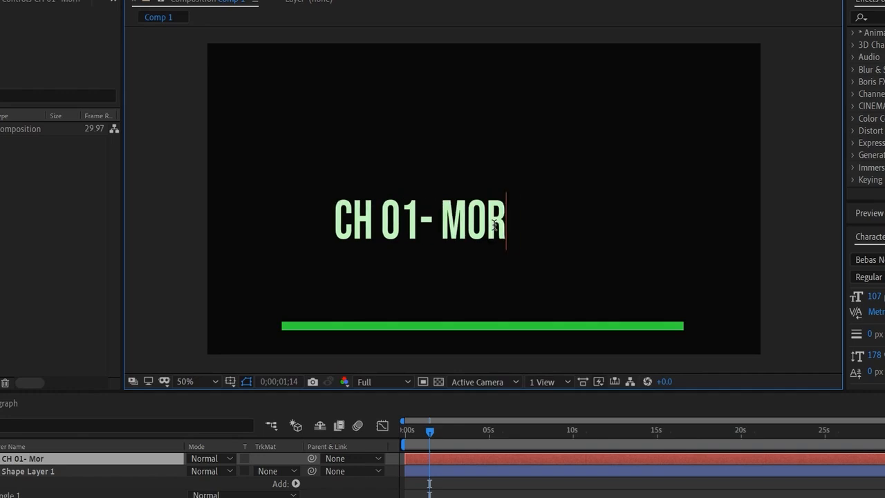
pyautogui.write('ning')
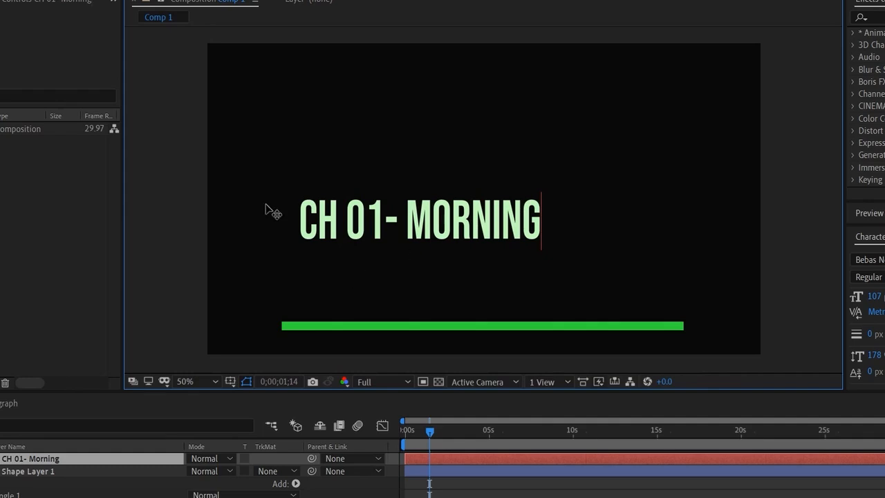
# - Move the chapter text just above the green bar, aligned with the bar's left end, and deselect it
pyautogui.press('Escape')
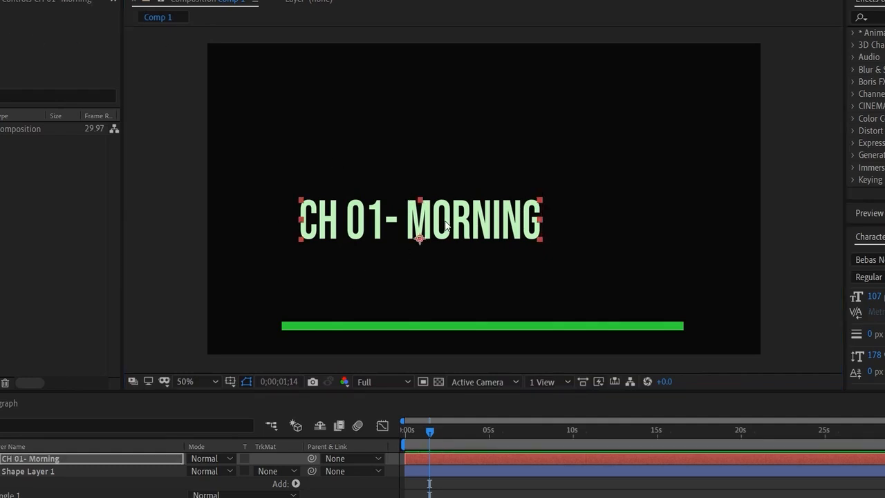
pyautogui.moveTo(447, 225); pyautogui.dragTo(430, 299)
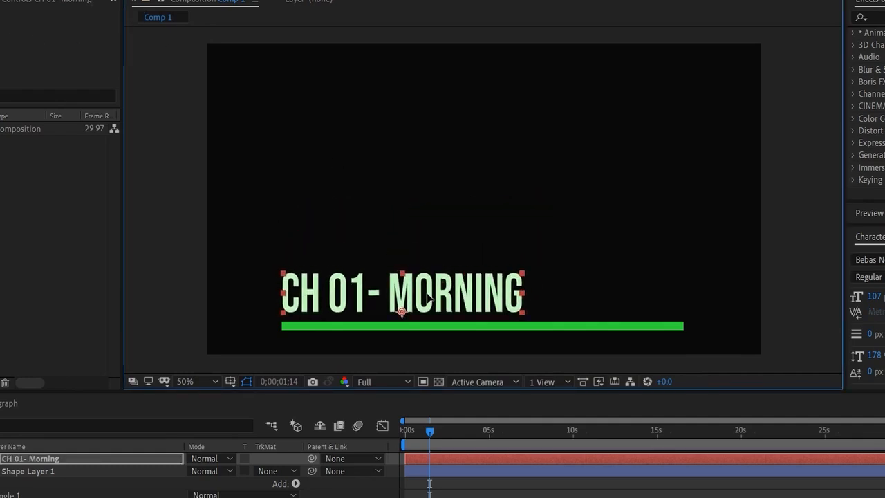
pyautogui.click(170, 244)
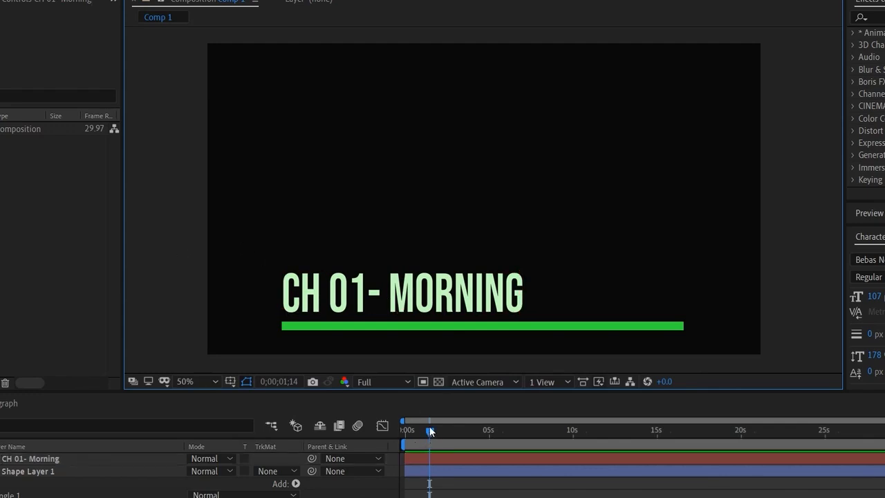
# - Trim the start of Shape Layer 1 to 0;00;00;09 and check the bar's appearance around that frame
pyautogui.moveTo(429, 428); pyautogui.dragTo(410, 434)
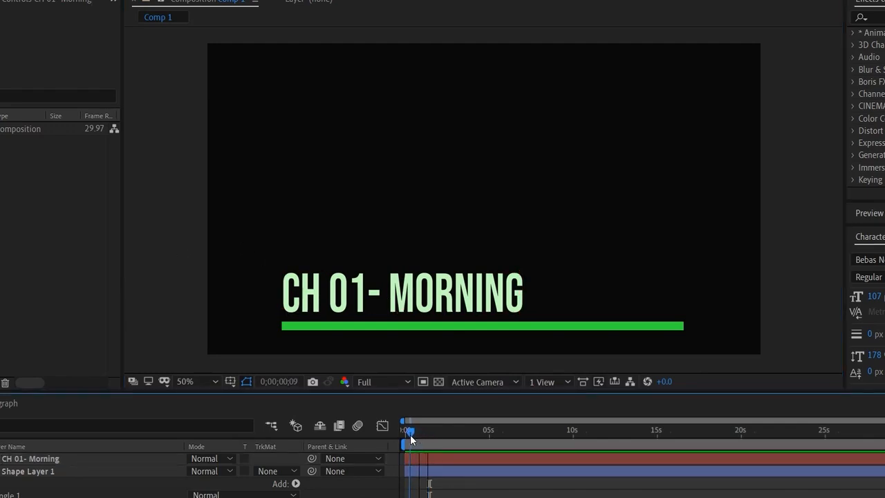
pyautogui.click(12, 474)
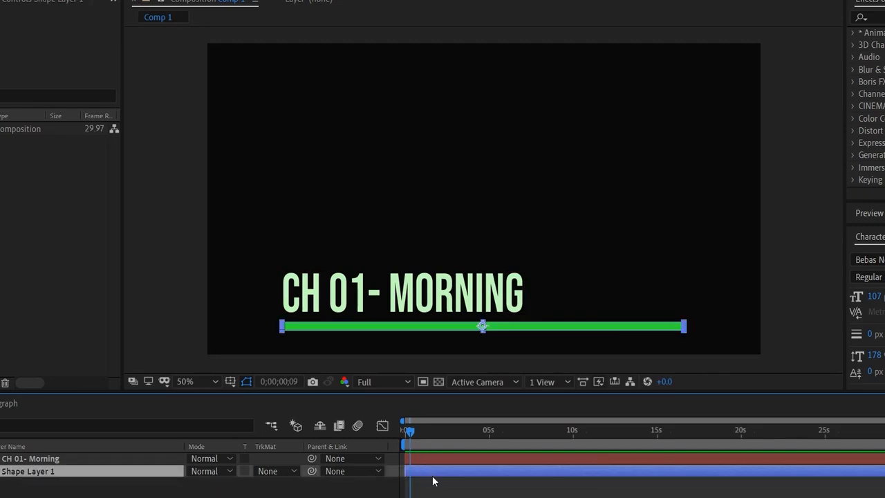
pyautogui.hotkey('alt', '[')
pyautogui.press('pageup')
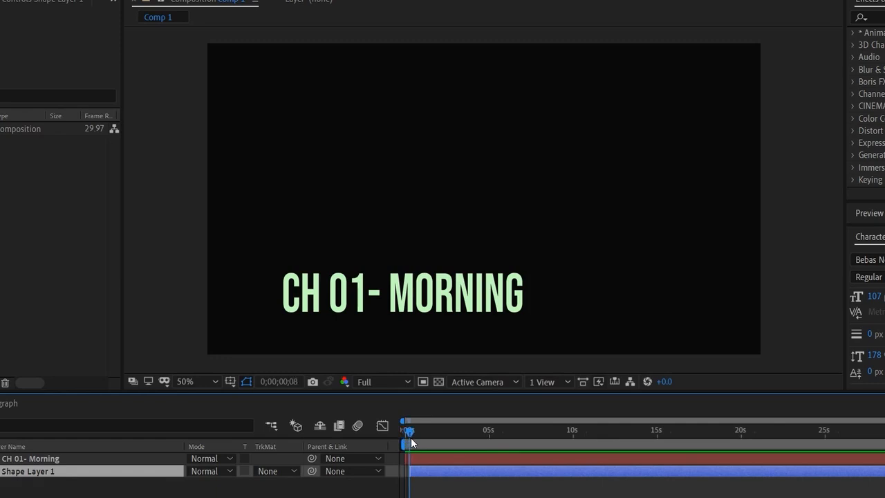
pyautogui.moveTo(411, 437); pyautogui.dragTo(411, 439)
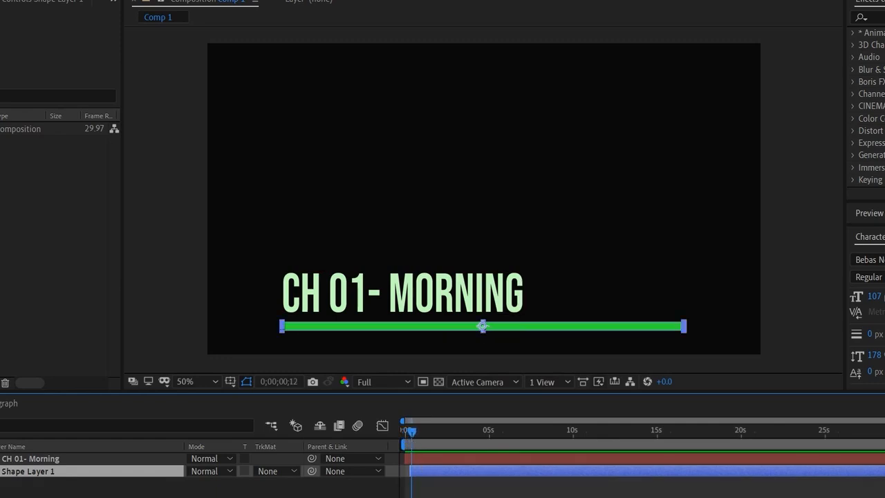
# - Set the current time to 0;00;00;10 and move the green bar's anchor point to its left end
pyautogui.press('=')
pyautogui.press('=')
pyautogui.press('=')
pyautogui.press('=')
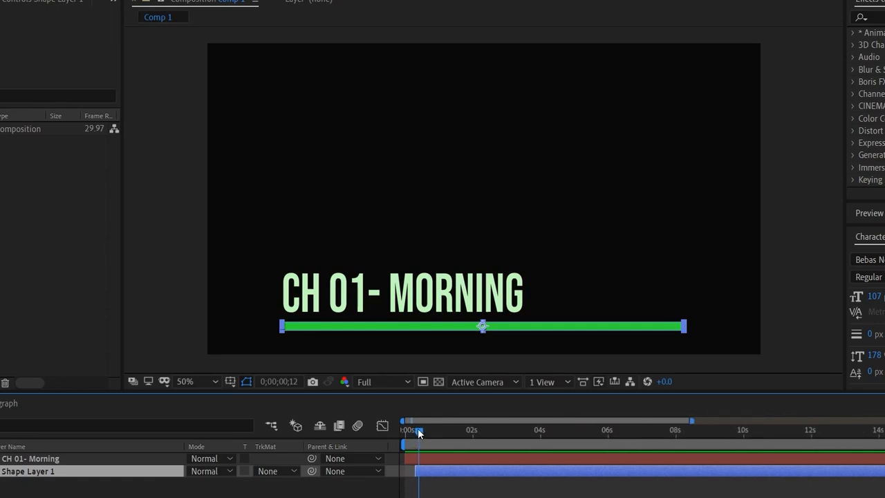
pyautogui.moveTo(418, 428); pyautogui.dragTo(416, 426)
pyautogui.press('u')
pyautogui.press('u')
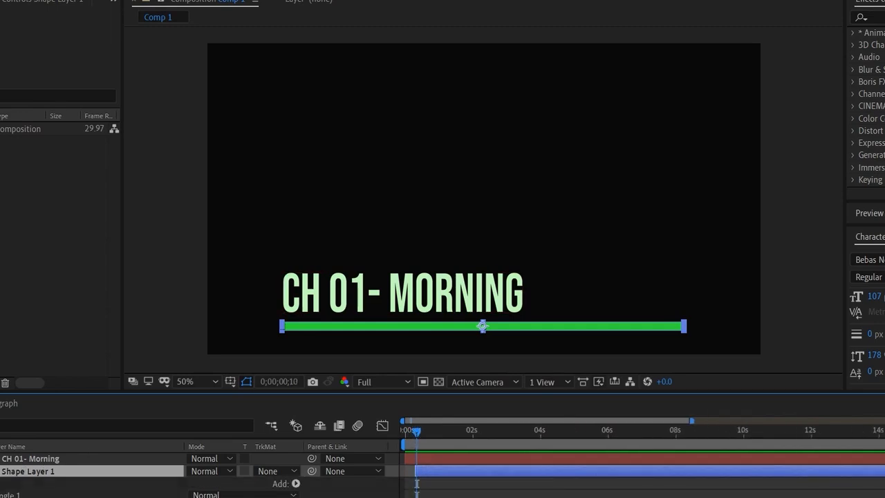
pyautogui.scroll(-1, 208, 477)
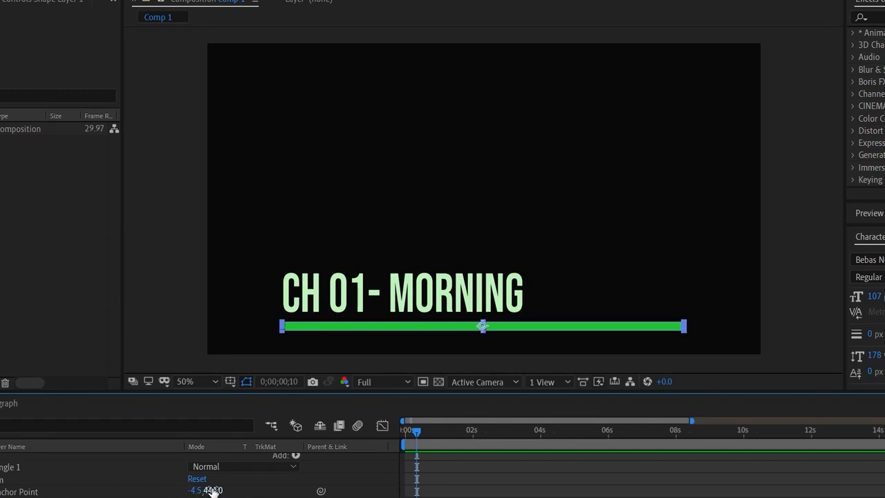
pyautogui.press('y')
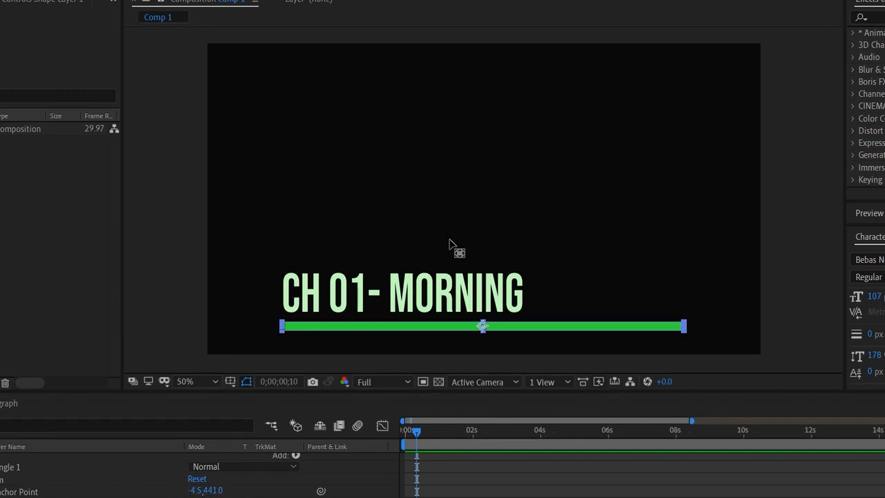
pyautogui.moveTo(482, 327); pyautogui.dragTo(282, 326)
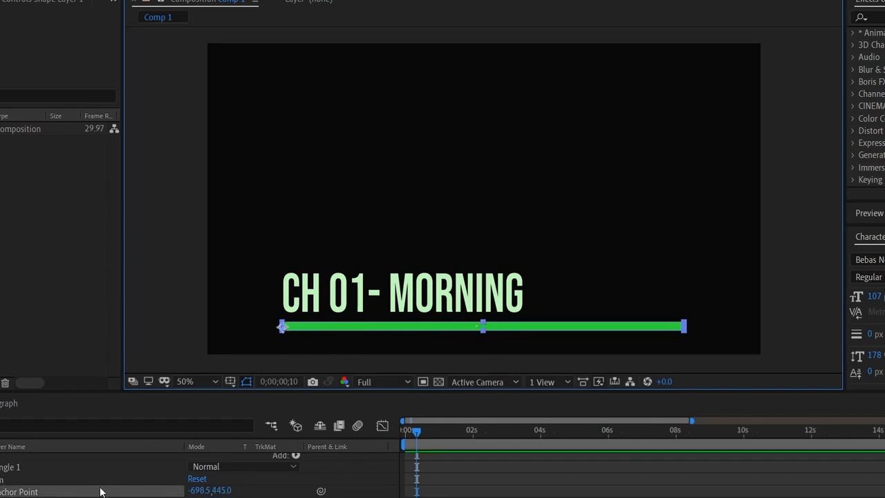
pyautogui.click(0, 491)
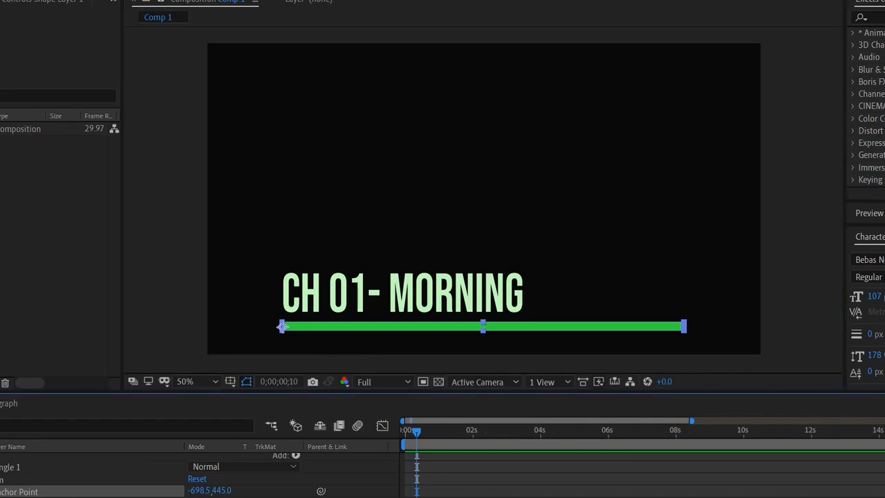
pyautogui.hotkey('shift', 'Up')
pyautogui.hotkey('shift', 'Up')
pyautogui.hotkey('shift', 'Up')
pyautogui.hotkey('shift', 'Up')
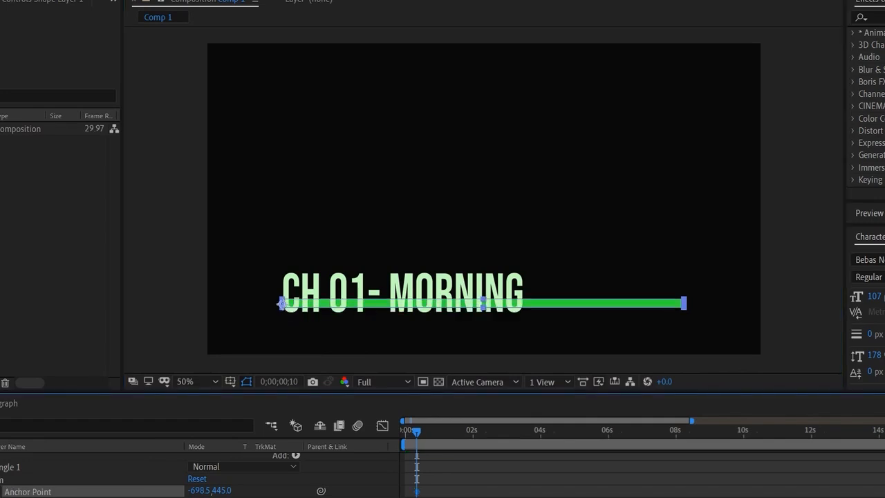
pyautogui.hotkey('ctrl', 'z')
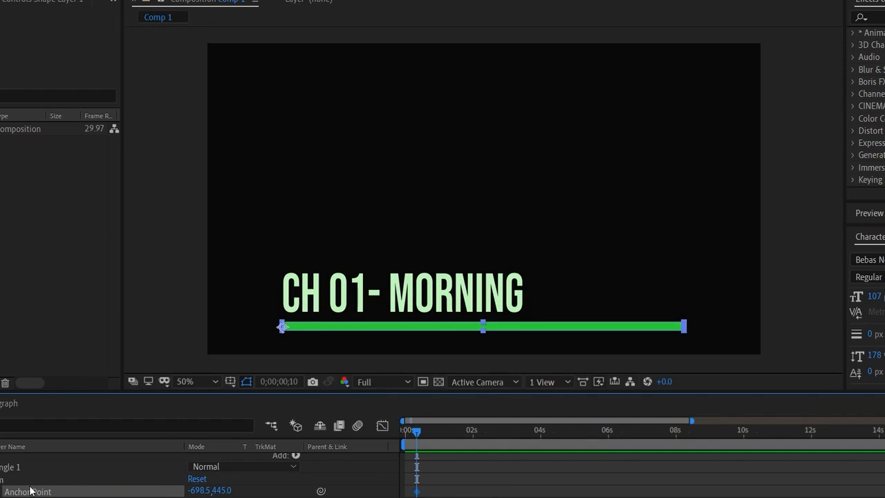
pyautogui.click(0, 491)
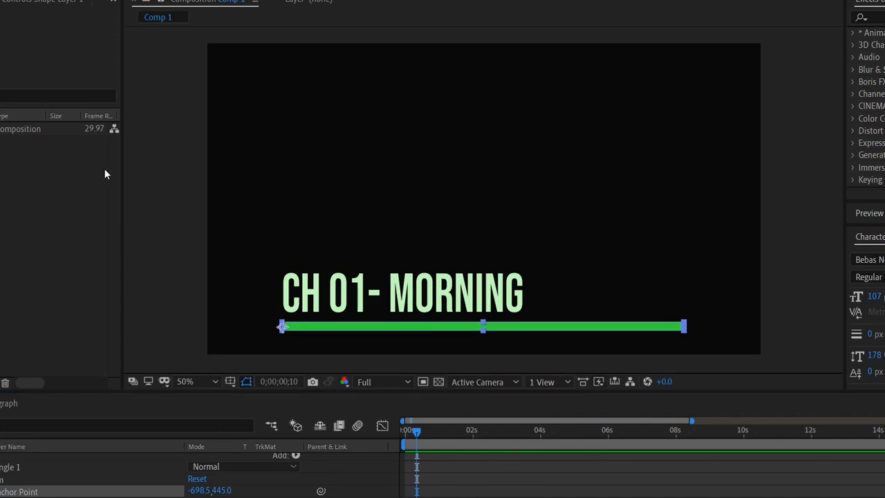
# - Shrink the green bar horizontally to almost nothing at its left end at 0;00;00;10
pyautogui.click(177, 338)
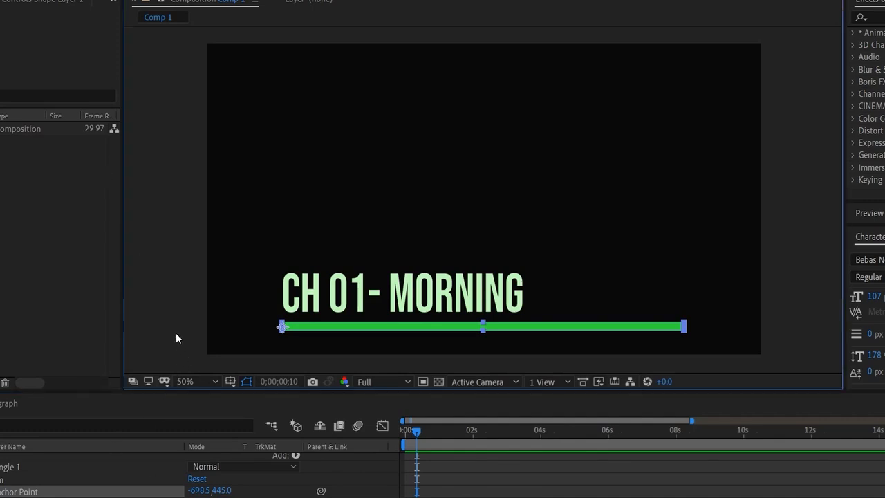
pyautogui.click(97, 497)
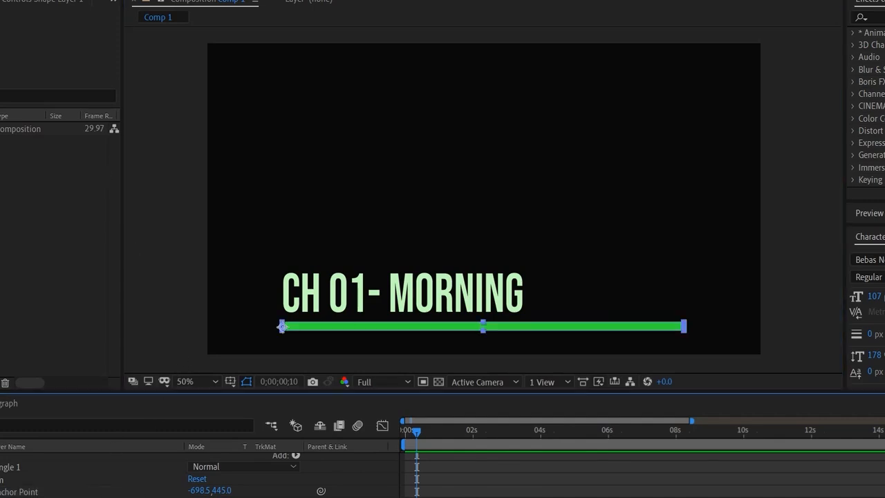
pyautogui.moveTo(200, 497)
pyautogui.mouseDown()
pyautogui.moveTo(160, 497)
pyautogui.moveTo(202, 497)
pyautogui.mouseUp()
pyautogui.moveTo(208, 497); pyautogui.dragTo(147, 497)
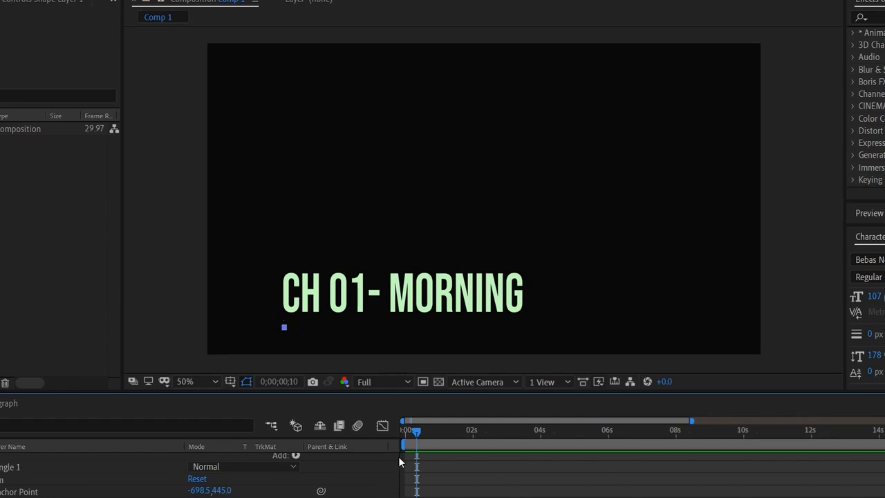
# - Move the current time to 0;00;01;12
pyautogui.moveTo(421, 431); pyautogui.dragTo(452, 443)
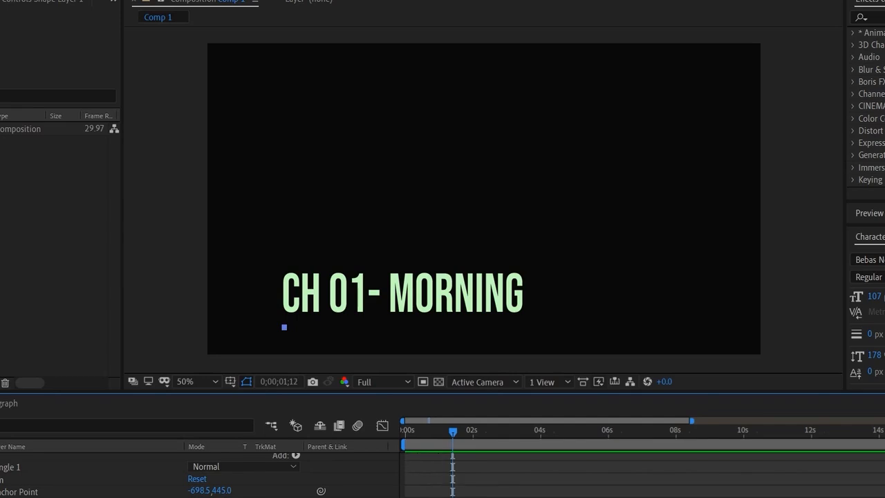
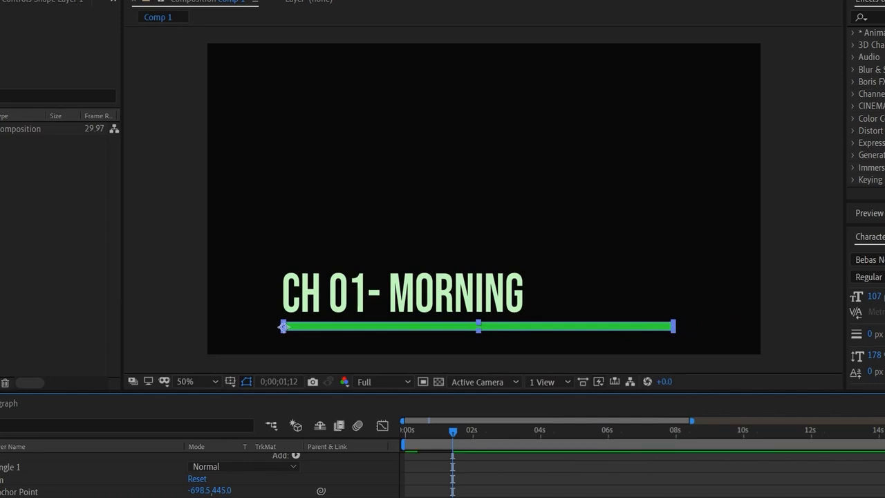
# - Move the current time to 0;00;02;01 and shorten the green bar horizontally to end just past the CH 01- Morning text
pyautogui.moveTo(452, 430); pyautogui.dragTo(473, 444)
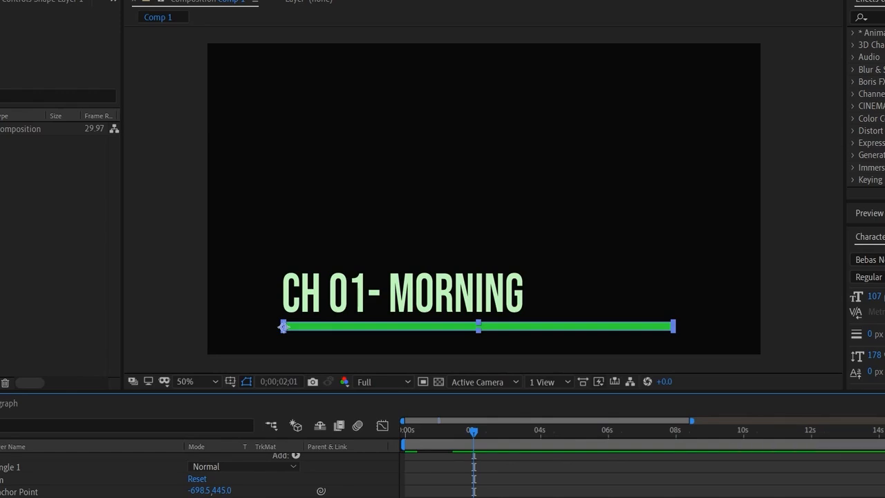
pyautogui.moveTo(210, 497); pyautogui.dragTo(200, 497)
pyautogui.click(484, 497)
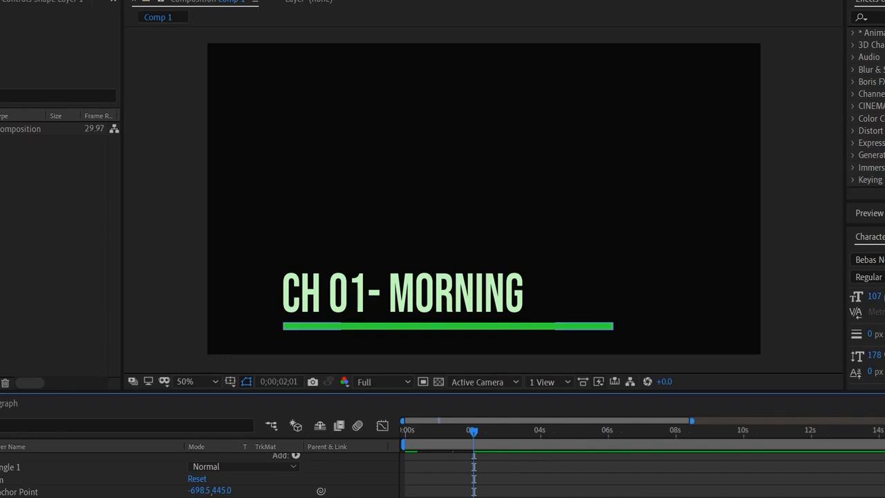
# - Apply Easy Ease to the green bar's scale keyframes
pyautogui.moveTo(484, 497); pyautogui.dragTo(412, 497)
pyautogui.rightClick(415, 497)
pyautogui.moveTo(494, 497)
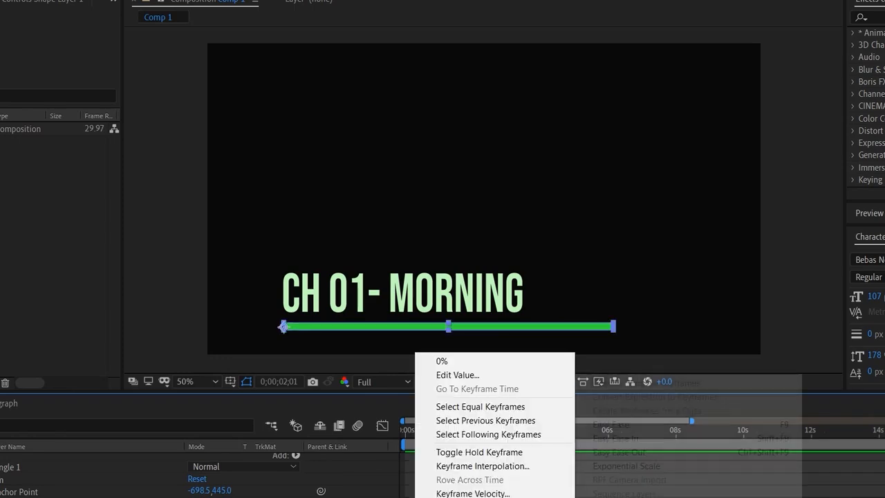
pyautogui.click(596, 424)
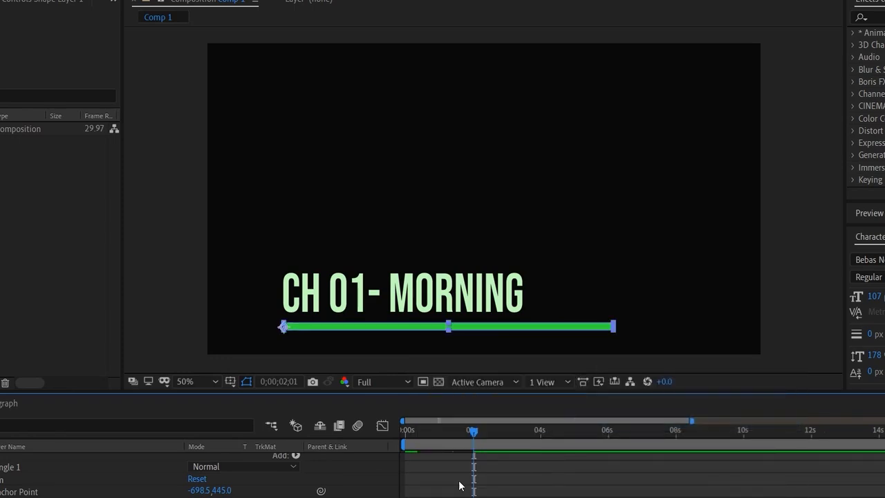
# - Move the bar's full-length scale keyframe slightly earlier in the Graph Editor, then return to the layer view and deselect the keyframes
pyautogui.click(382, 426)
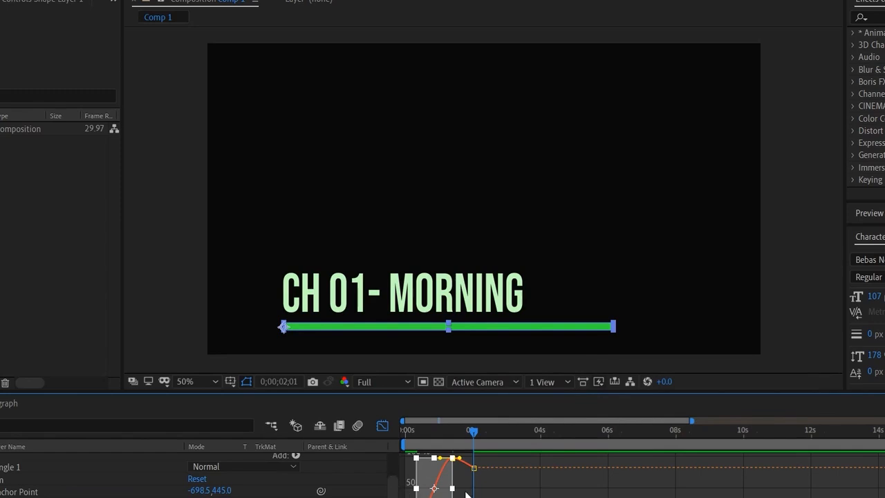
pyautogui.moveTo(453, 460); pyautogui.dragTo(445, 463)
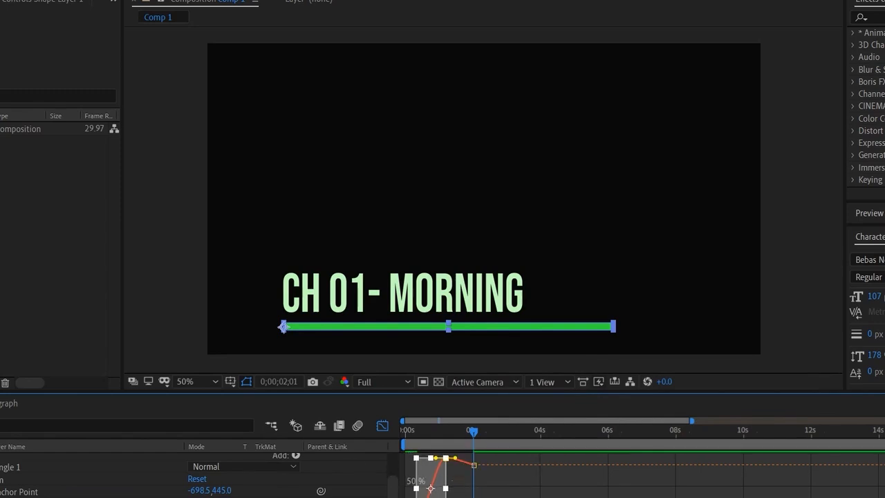
pyautogui.click(382, 426)
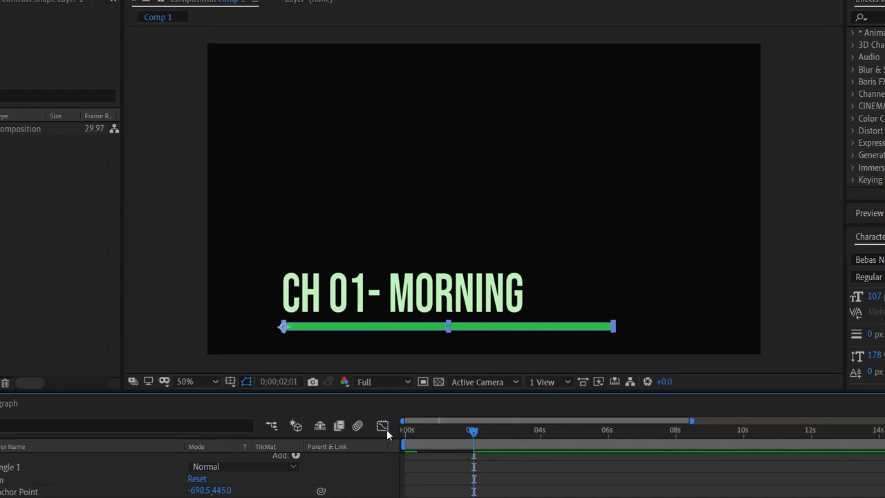
pyautogui.click(476, 496)
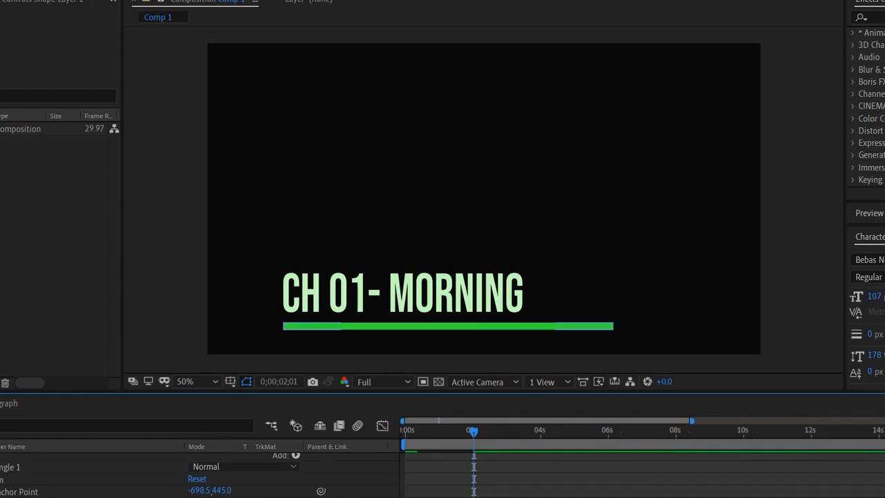
# - Preview the bar's growing animation from the start of the composition and stop at 0;00;02;24
pyautogui.click(481, 439)
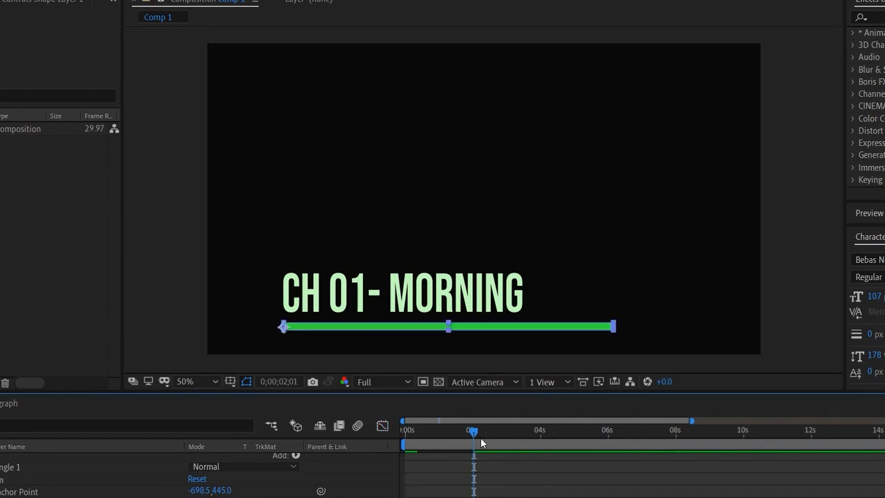
pyautogui.press('Home')
pyautogui.press('space')
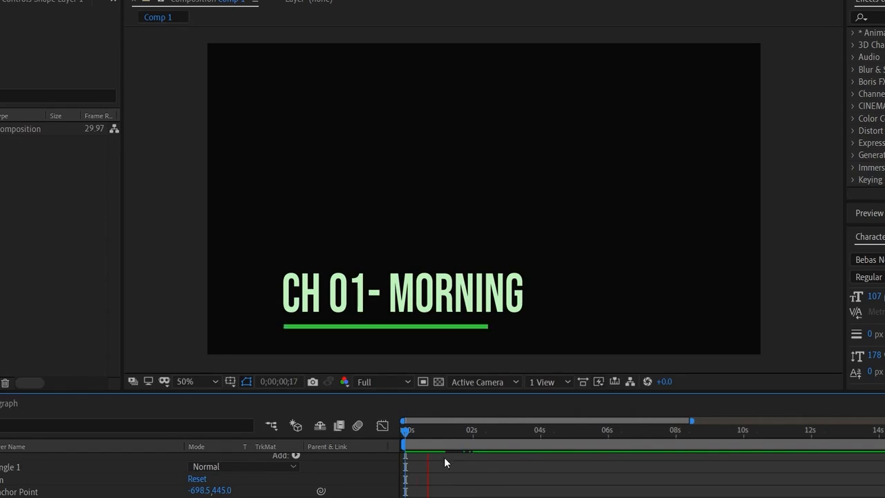
pyautogui.click(499, 432)
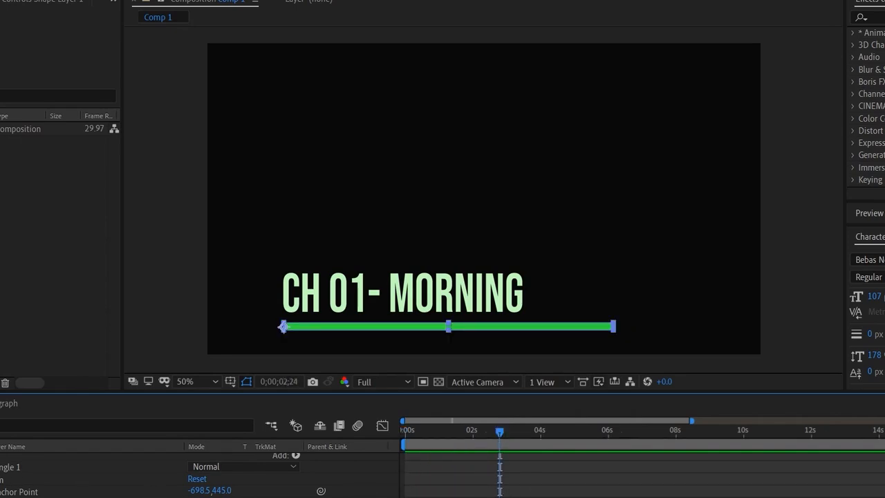
# - Collapse Shape Layer 1 and trim the start of the CH 01- Morning layer to 0;00;01;10
pyautogui.scroll(5, 90, 476)
pyautogui.click(1, 471)
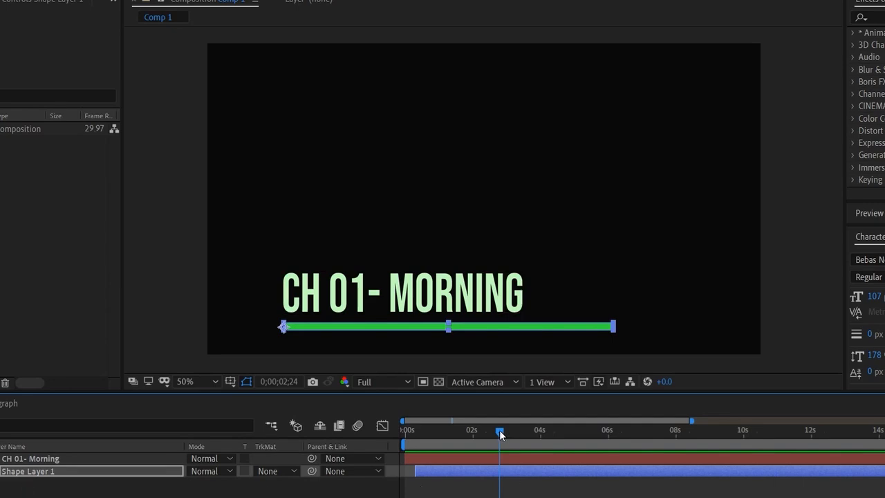
pyautogui.moveTo(500, 434); pyautogui.dragTo(544, 456)
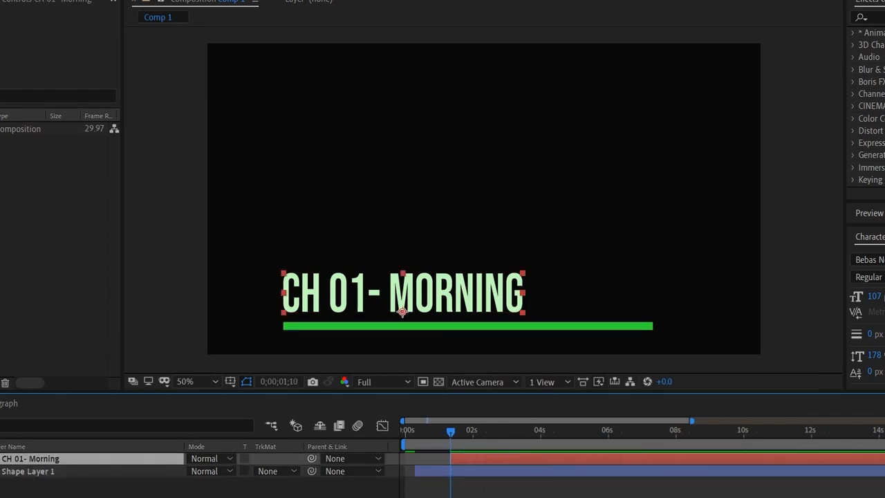
# - Set the CH 01- Morning text's vertical scale to 129% and move the current time to 0;00;01;11
pyautogui.click(882, 297)
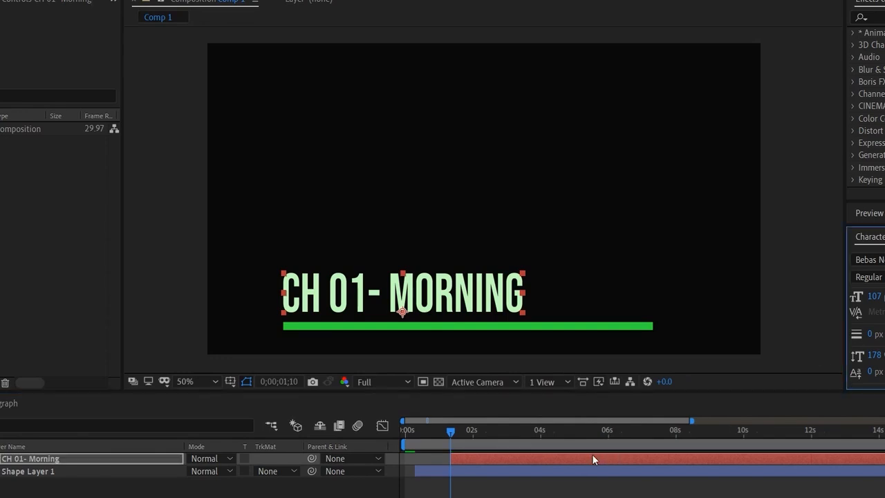
pyautogui.moveTo(450, 437); pyautogui.dragTo(453, 435)
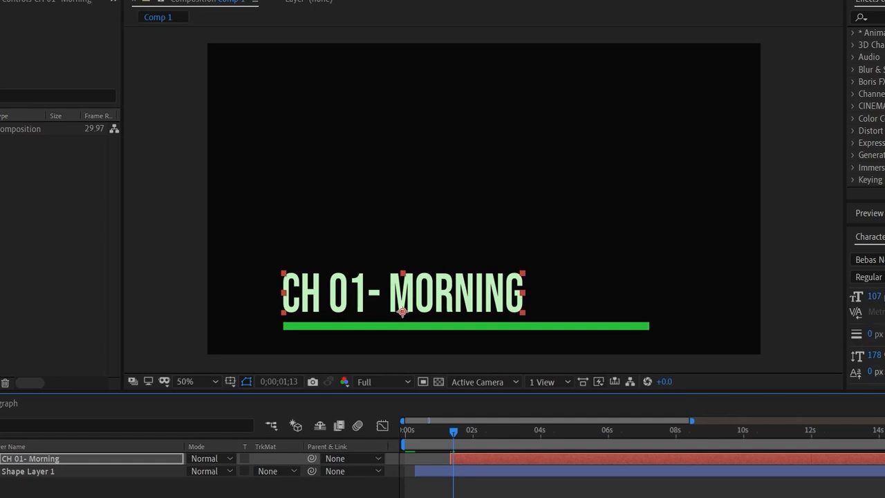
pyautogui.moveTo(876, 356); pyautogui.dragTo(837, 357)
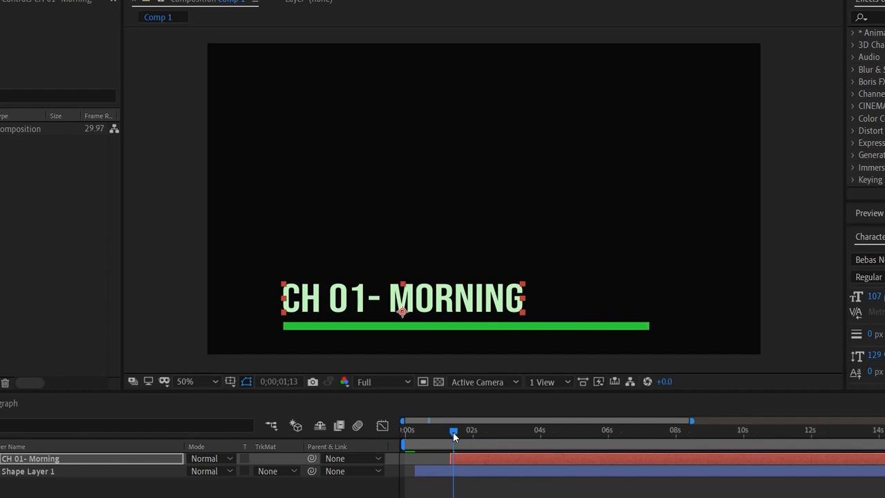
pyautogui.moveTo(453, 432); pyautogui.dragTo(449, 436)
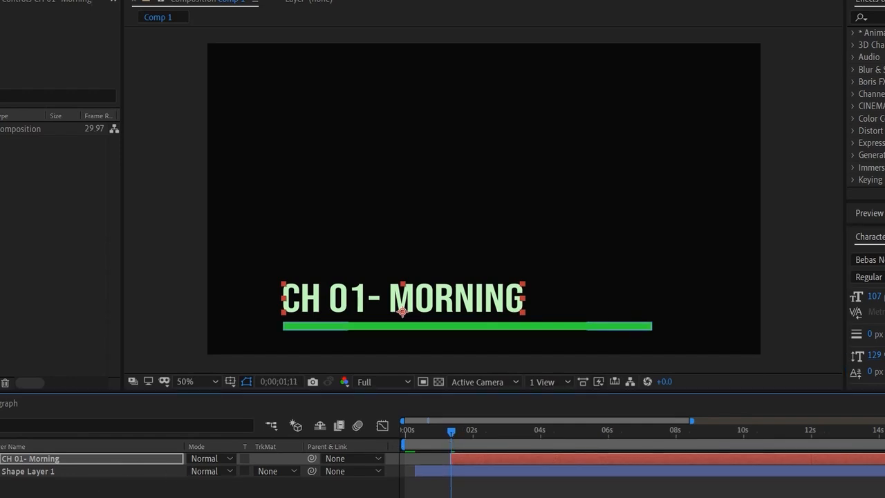
pyautogui.click(0, 459)
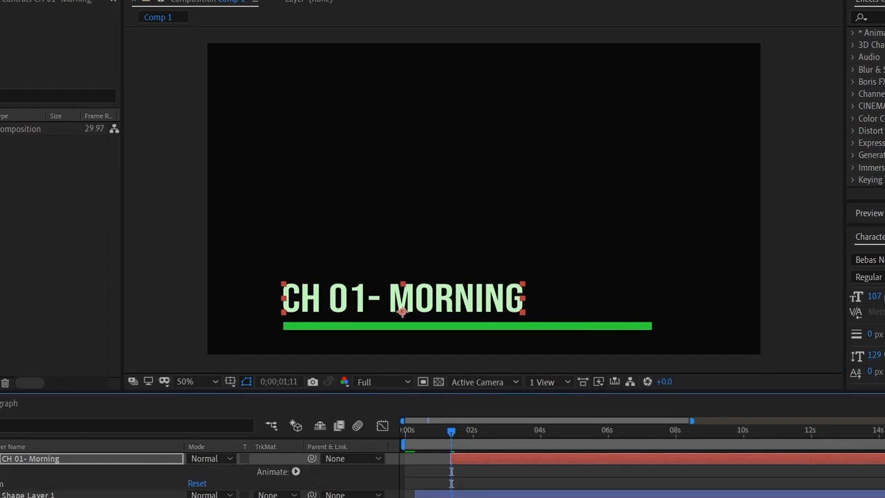
pyautogui.scroll(-1, 200, 475)
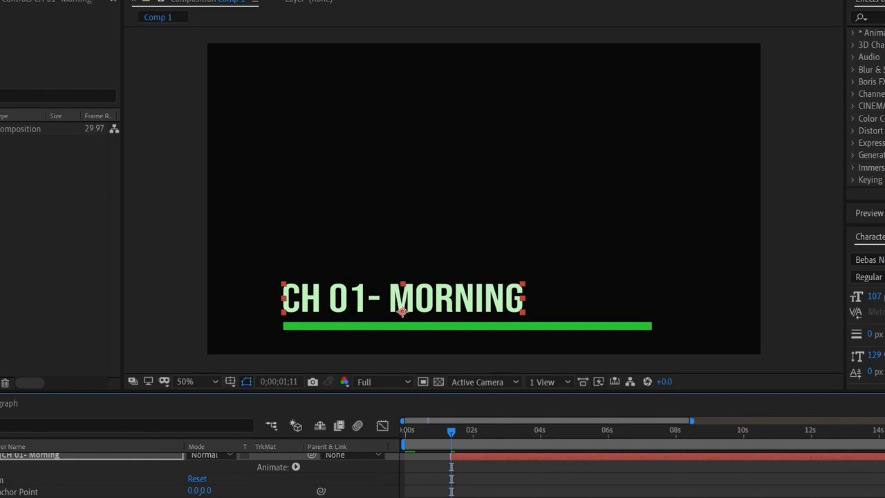
pyautogui.click(0, 457)
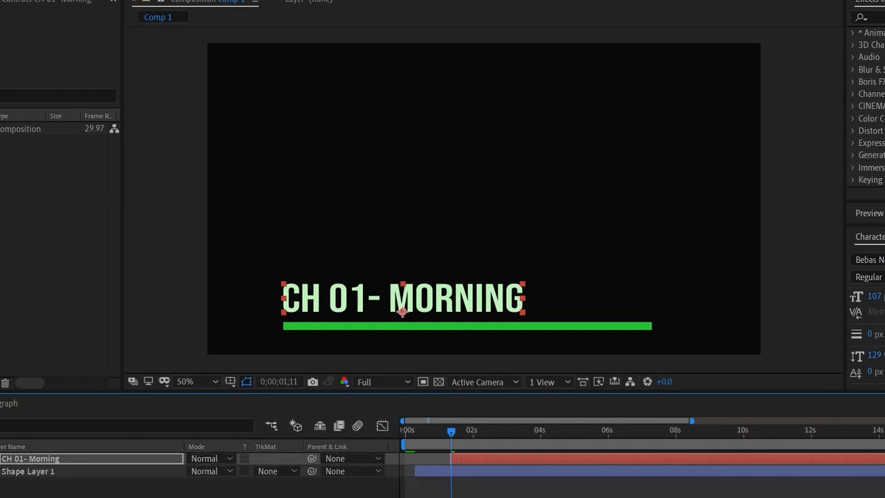
# - Search the effects and presets for "auto", try a text animation preset on the CH 01- Morning layer, and preview it
pyautogui.click(880, 18)
pyautogui.click(878, 17)
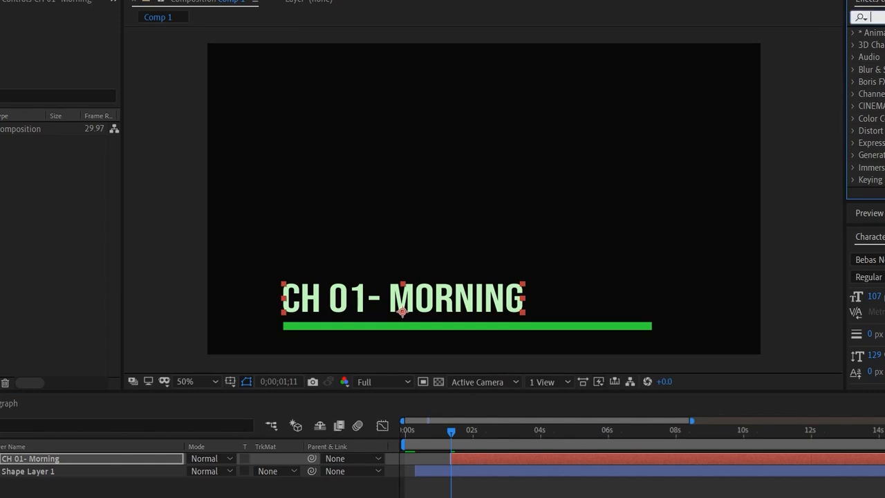
pyautogui.write('auto')
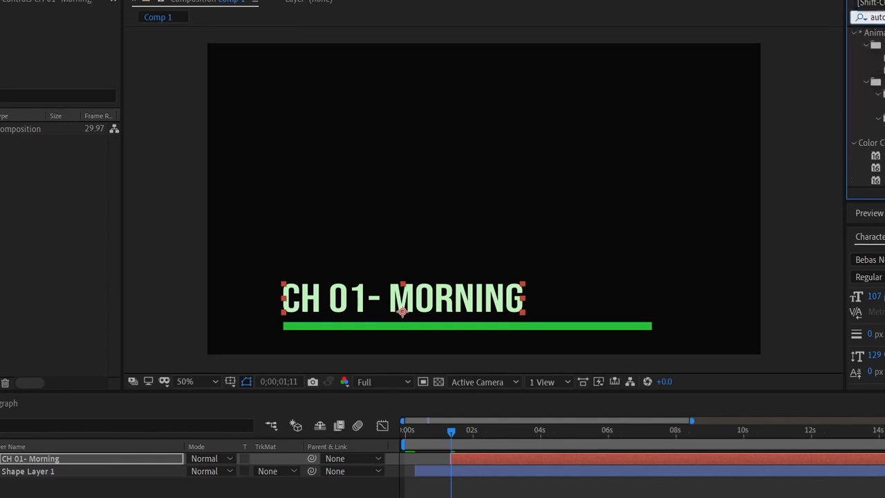
pyautogui.moveTo(875, 105); pyautogui.dragTo(598, 466)
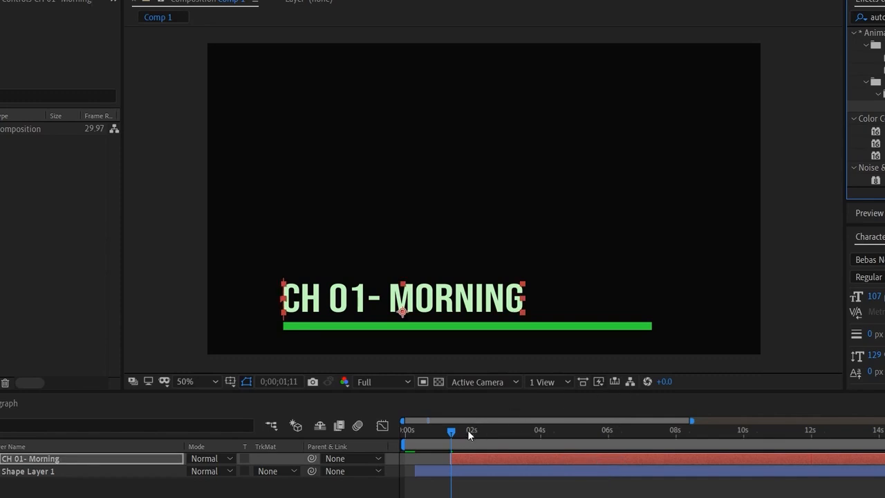
pyautogui.press('space')
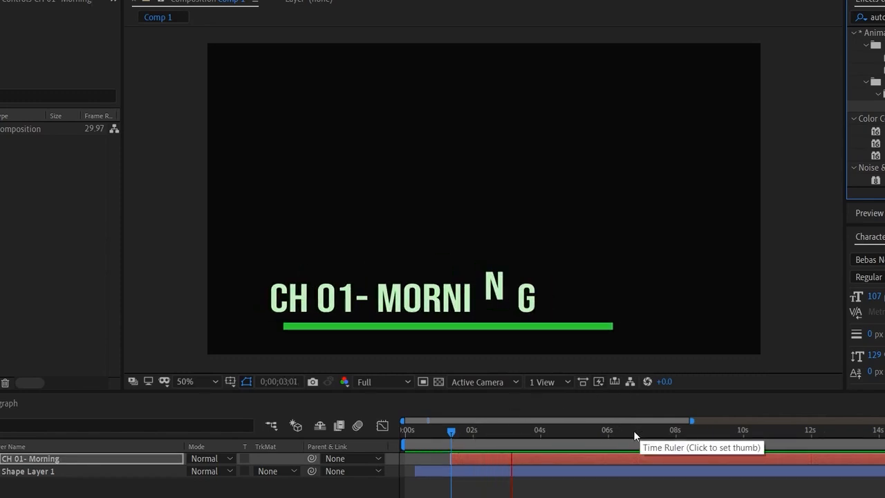
pyautogui.press('space')
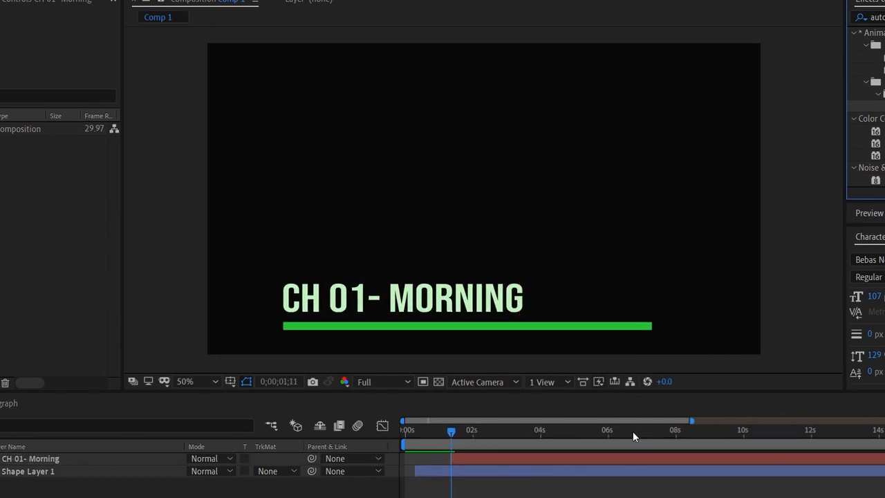
pyautogui.press('space')
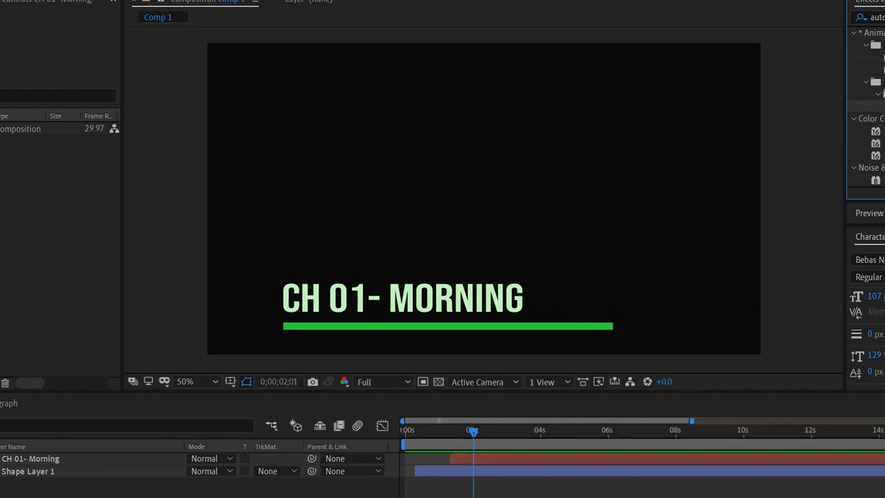
# - Search the presets for "mec", try a text animation on the CH 01- Morning layer at 0;00;02;01, preview it and undo it
pyautogui.moveTo(884, 17); pyautogui.dragTo(863, 18)
pyautogui.write('mec')
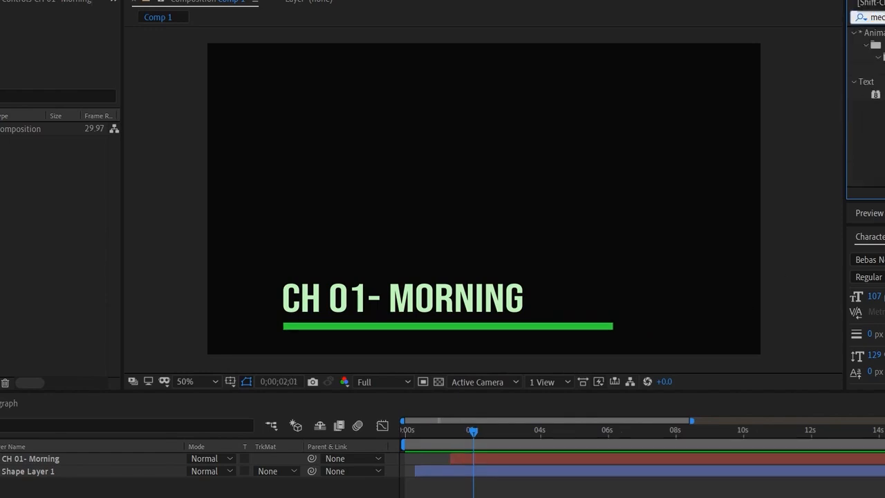
pyautogui.moveTo(884, 69); pyautogui.dragTo(515, 459)
pyautogui.press('space')
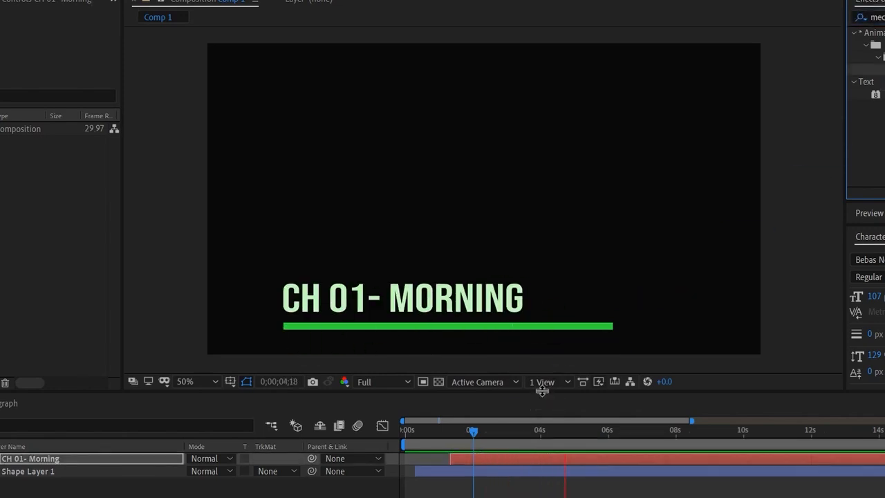
pyautogui.press('space')
pyautogui.hotkey('ctrl', 'z')
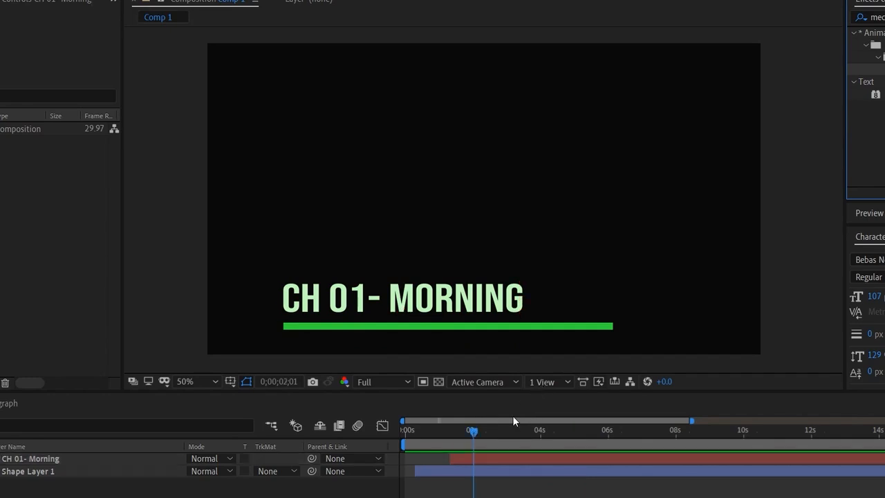
# - Apply a text preset from the Animation Presets folders to the CH 01- Morning layer at 0;00;01;12 and preview it through 0;00;05;21
pyautogui.moveTo(470, 428); pyautogui.dragTo(448, 434)
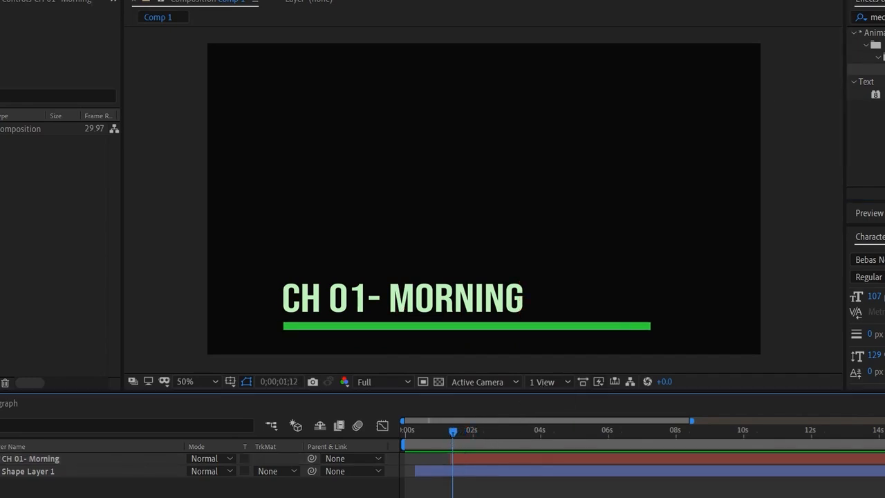
pyautogui.click(884, 17)
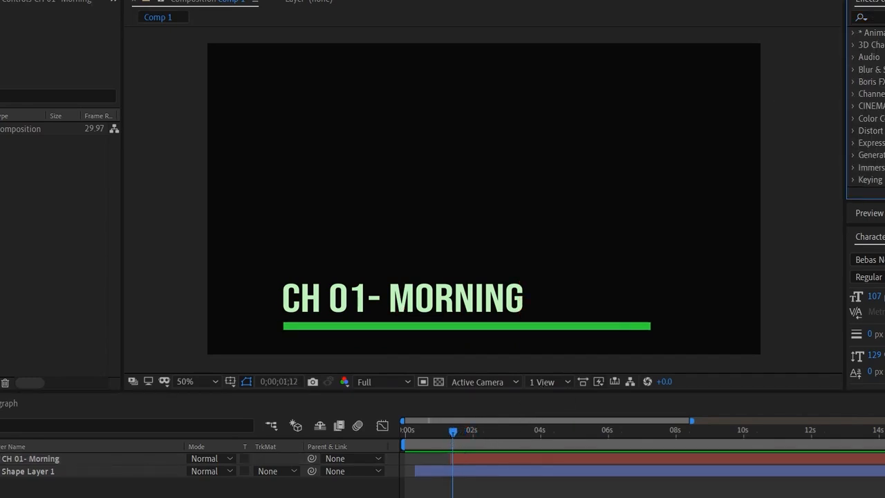
pyautogui.click(854, 34)
pyautogui.click(865, 144)
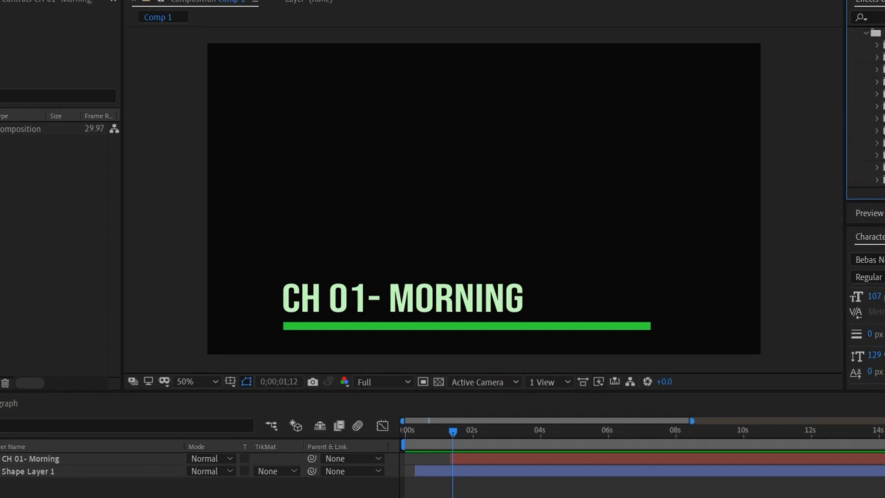
pyautogui.click(877, 156)
pyautogui.moveTo(865, 45); pyautogui.dragTo(518, 458)
pyautogui.press('space')
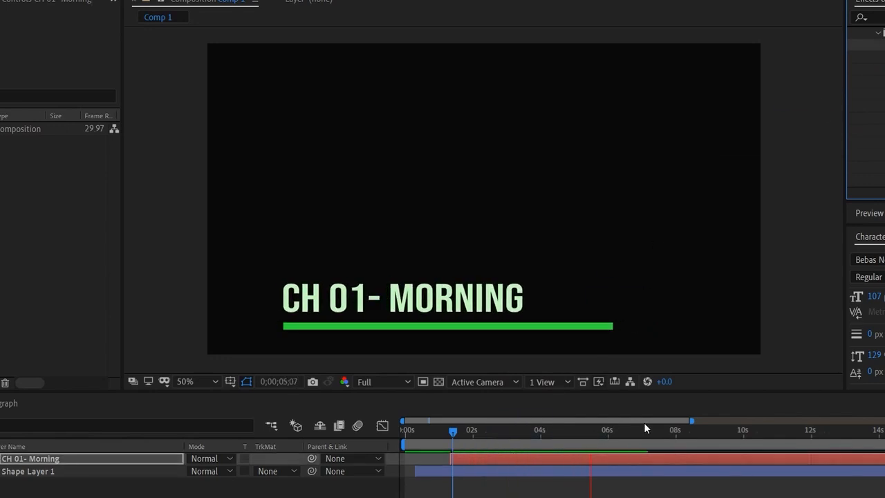
pyautogui.press('space')
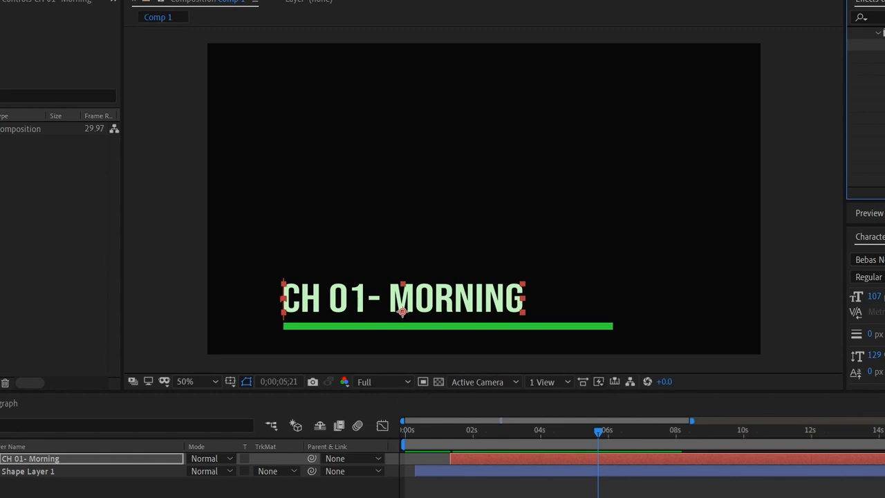
pyautogui.click(290, 493)
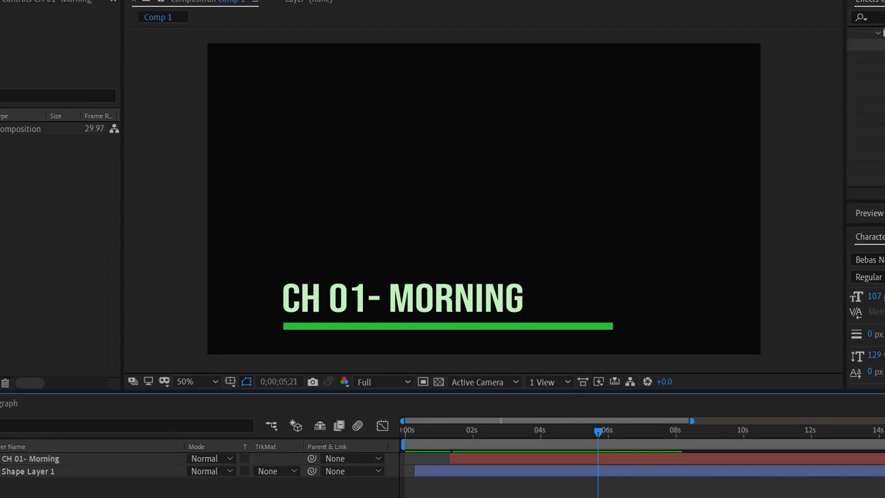
# - Open Essential Graphics for Comp 1 and name the motion graphics template "Lower third cipher"
pyautogui.click(140, 0)
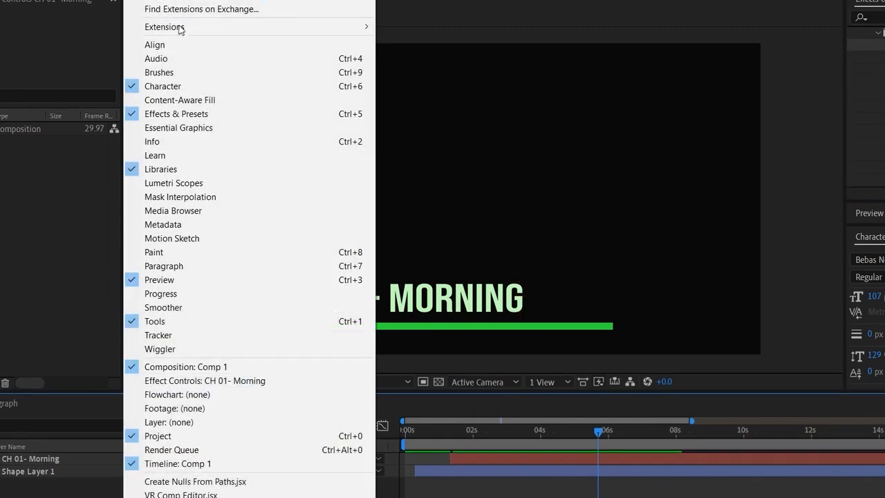
pyautogui.click(224, 132)
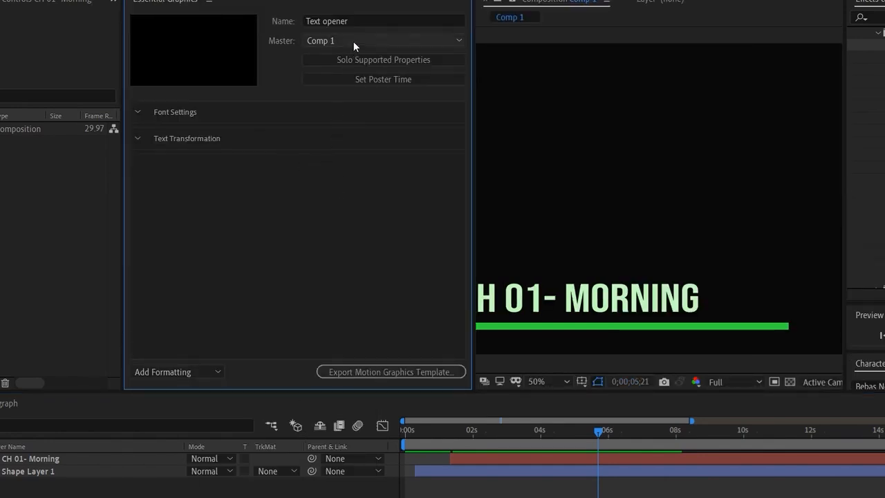
pyautogui.click(356, 21)
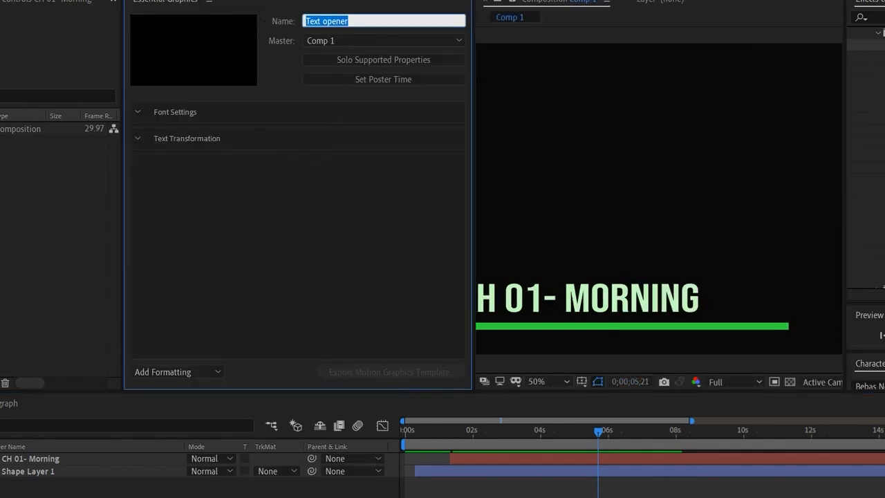
pyautogui.write('Lower thi')
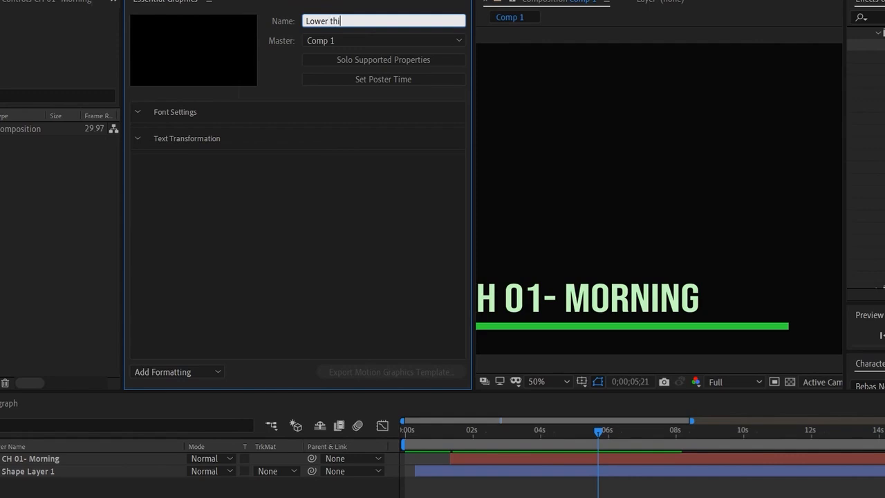
pyautogui.write('rd cipher')
pyautogui.press('Return')
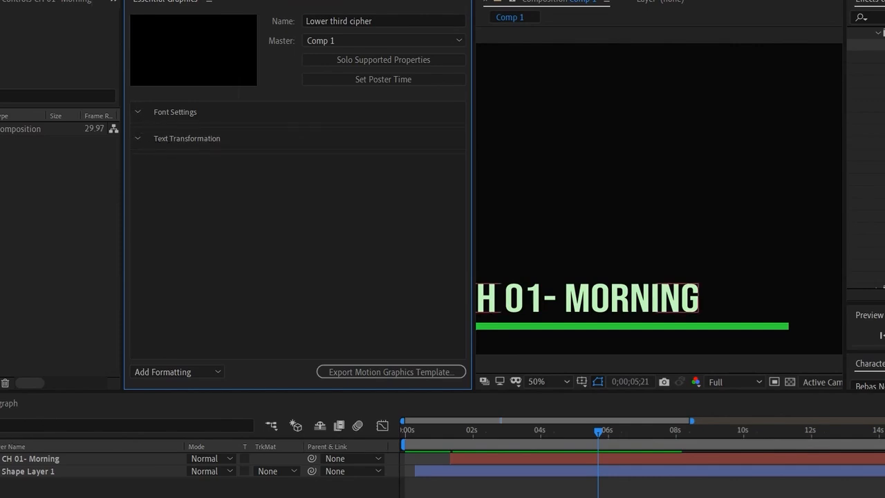
# - Add the CH 01- Morning layer's Source Text to the template and enable custom font selection and font size adjustment for it
pyautogui.click(0, 459)
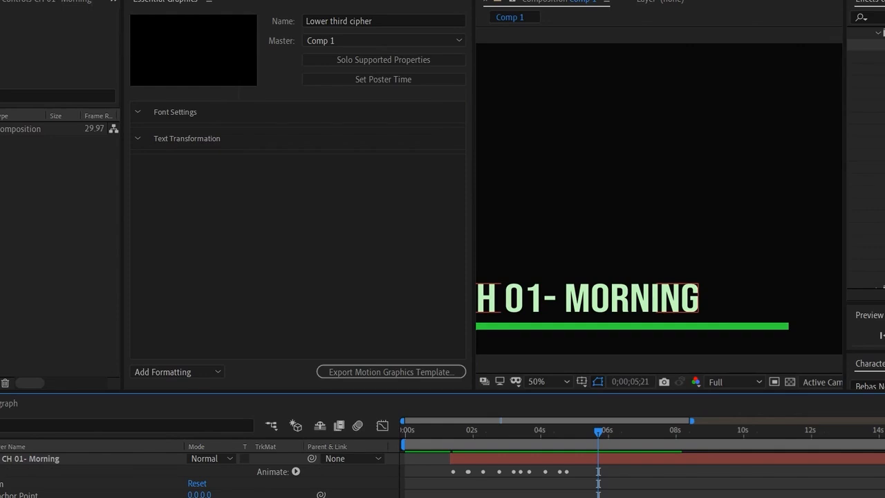
pyautogui.click(0, 471)
pyautogui.moveTo(21, 484); pyautogui.dragTo(205, 210)
pyautogui.click(435, 166)
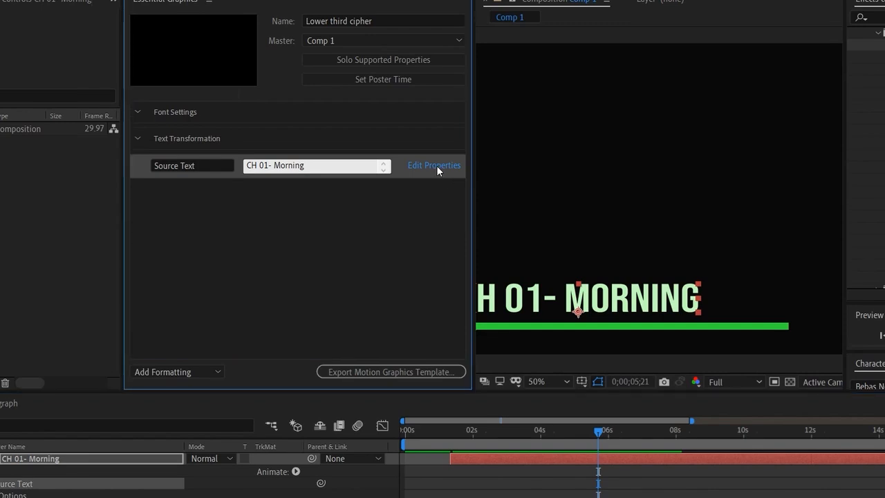
pyautogui.click(379, 79)
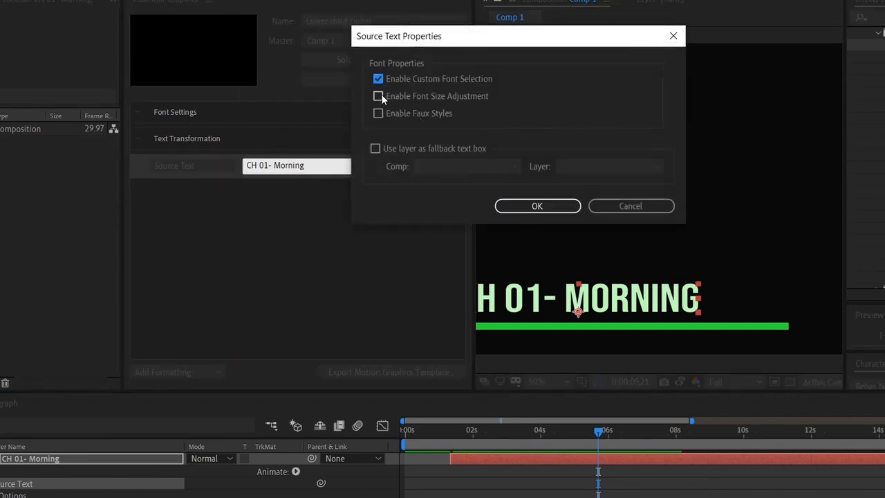
pyautogui.click(527, 205)
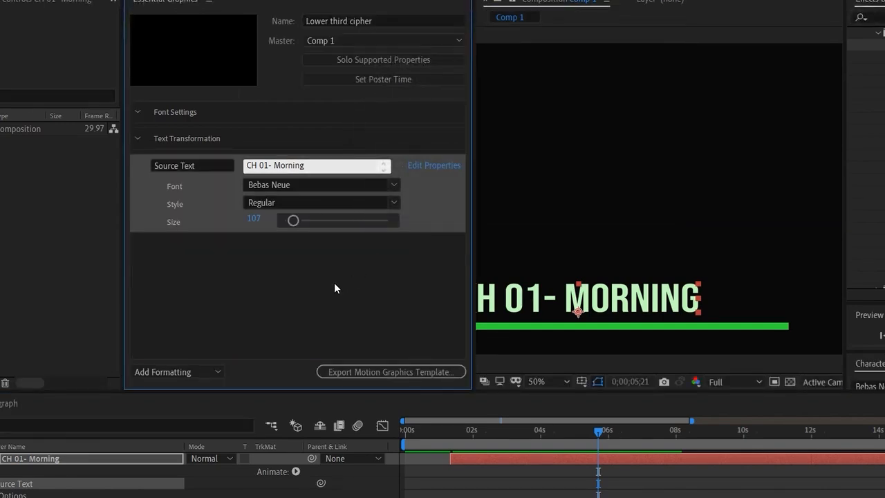
# - Add the CH 01- Morning layer's Scale and Position properties to the template's Text Transformation group
pyautogui.moveTo(65, 458); pyautogui.dragTo(69, 415)
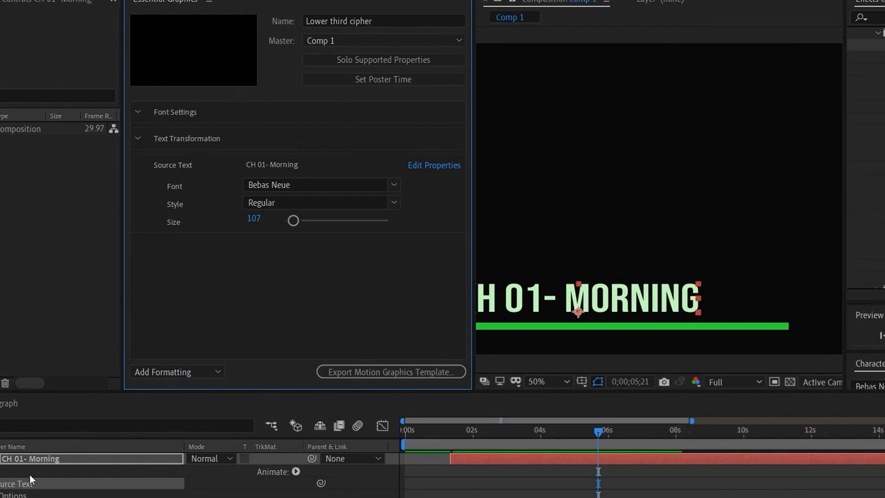
pyautogui.click(2, 472)
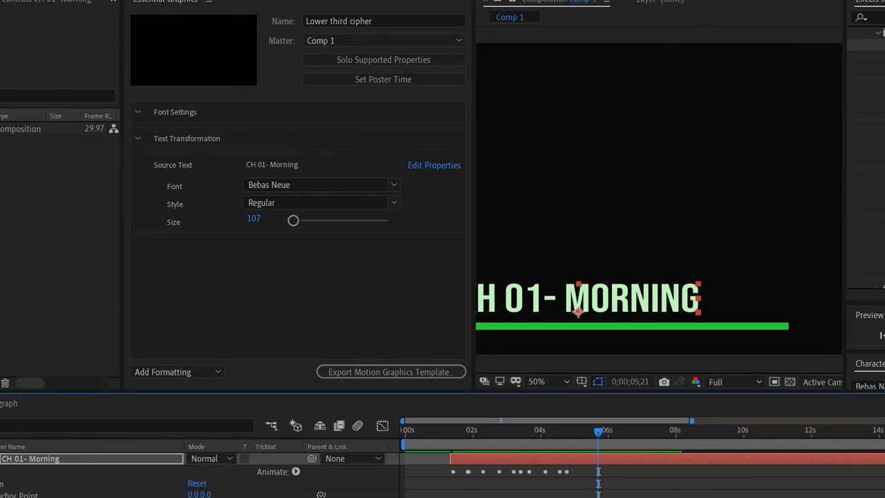
pyautogui.moveTo(69, 482); pyautogui.dragTo(212, 344)
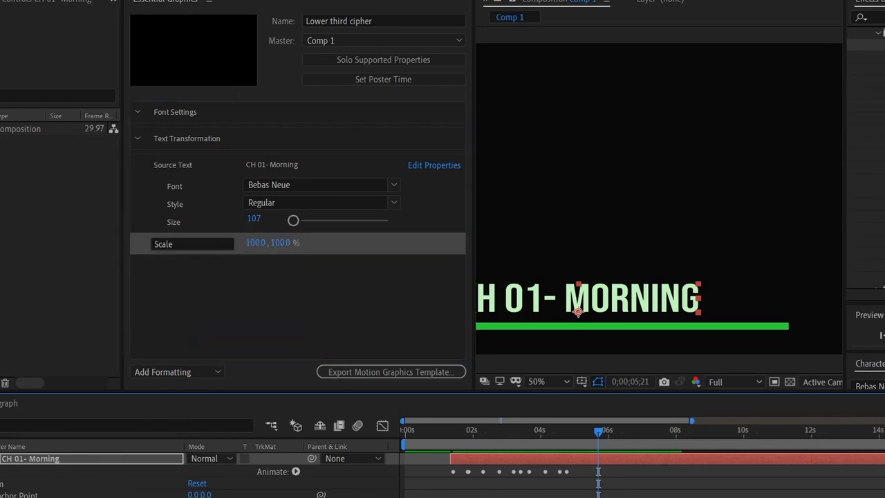
pyautogui.moveTo(42, 495); pyautogui.dragTo(227, 333)
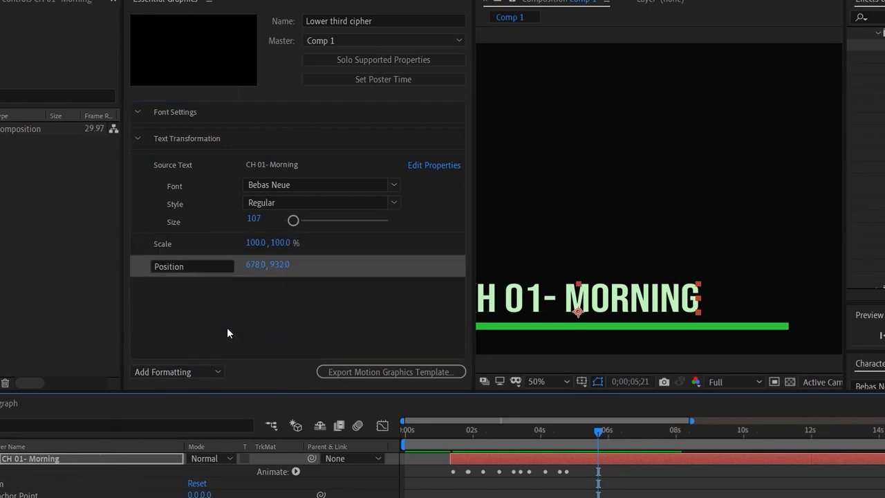
# - Move the Source Text property from the Text Transformation group into the Font Settings group
pyautogui.click(141, 111)
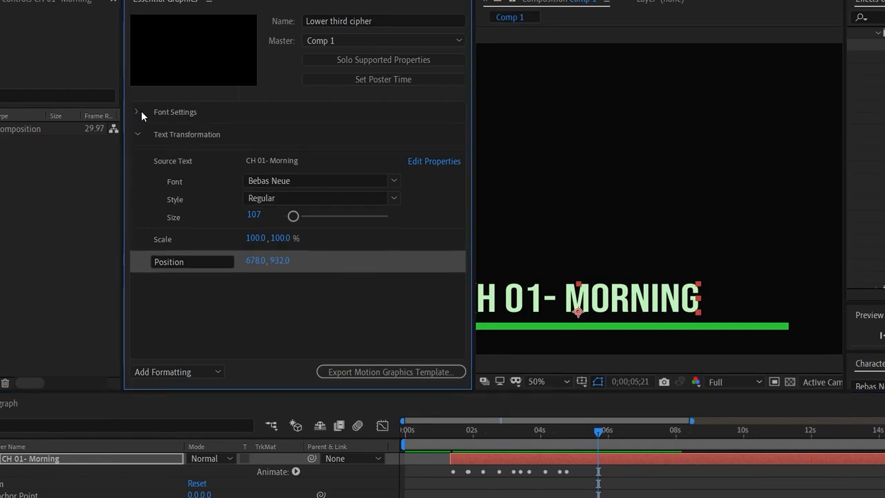
pyautogui.moveTo(192, 160); pyautogui.dragTo(199, 118)
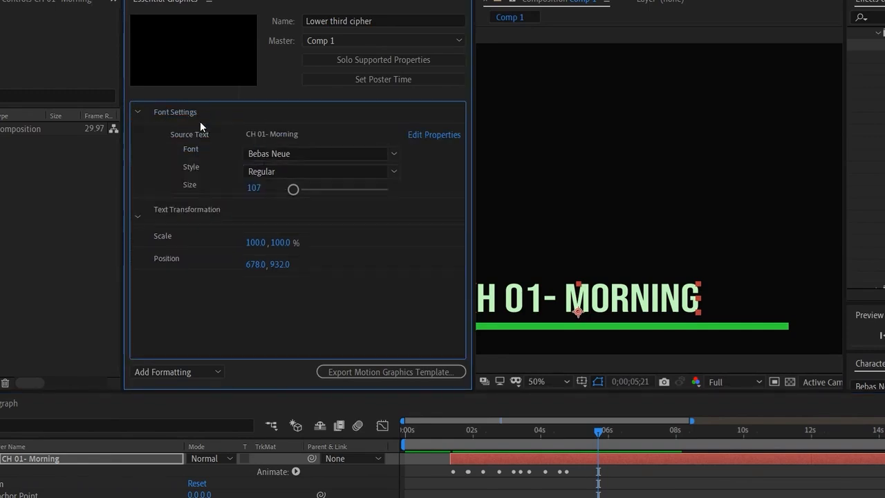
pyautogui.click(239, 318)
# - Save the project and export the Lower third cipher template to the res folder on the local drive, skipping font verification
pyautogui.click(379, 372)
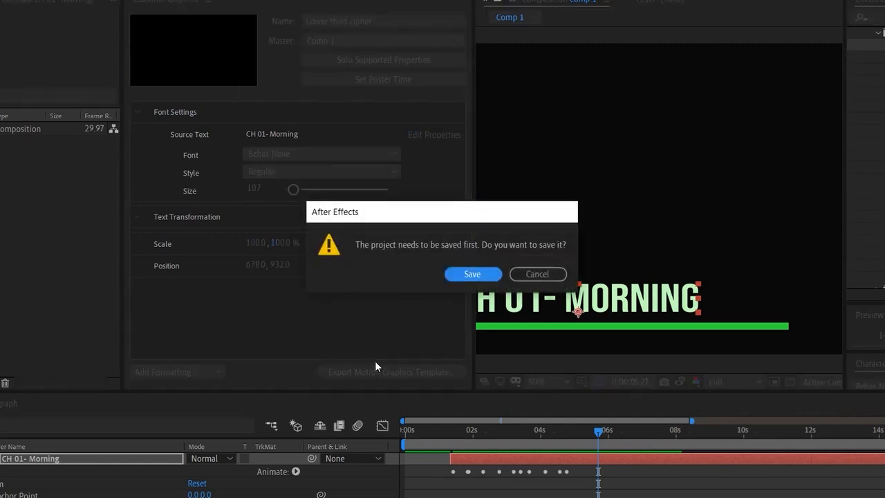
pyautogui.click(473, 274)
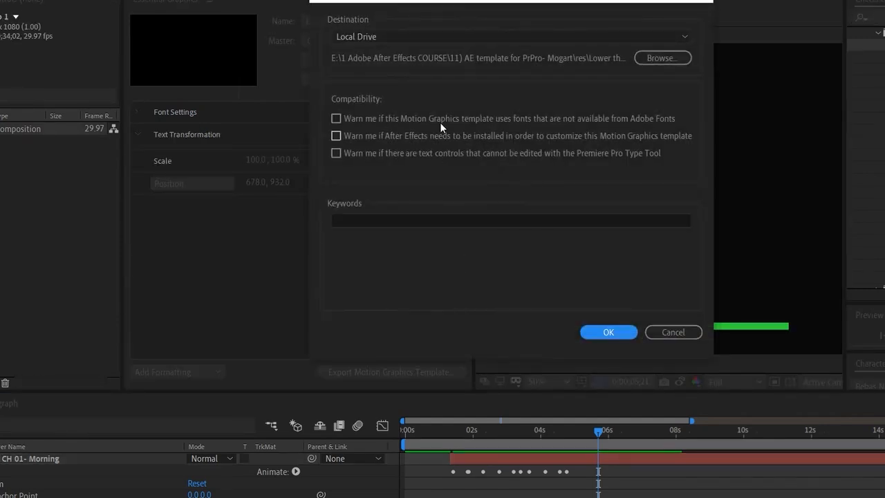
pyautogui.click(608, 332)
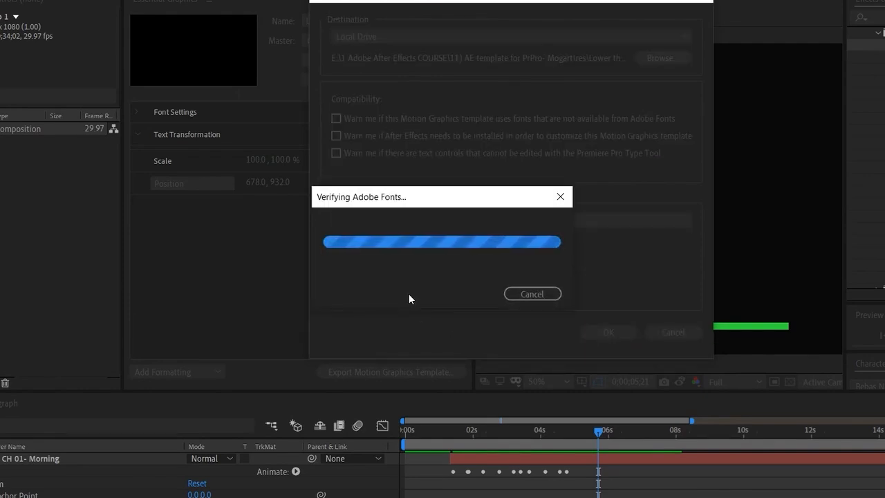
pyautogui.click(523, 296)
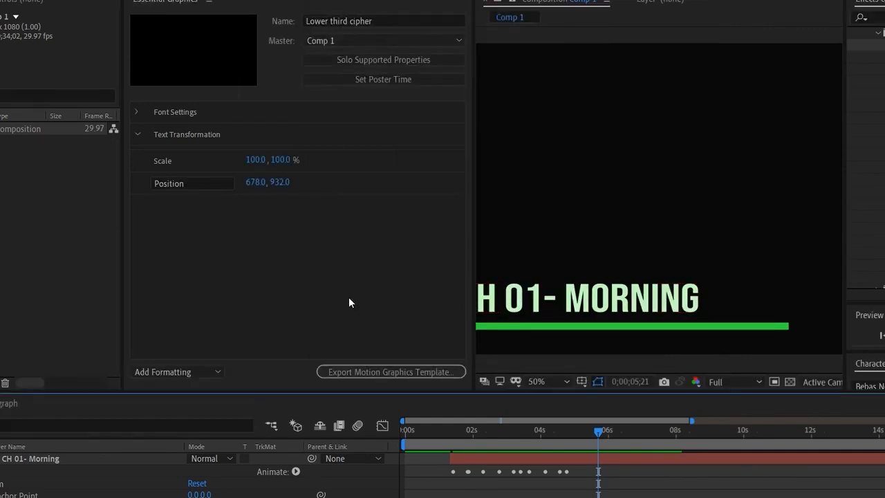
# - Preview the Comp 1 title animation from the beginning of the timeline
pyautogui.click(584, 430)
pyautogui.moveTo(484, 433); pyautogui.dragTo(396, 439)
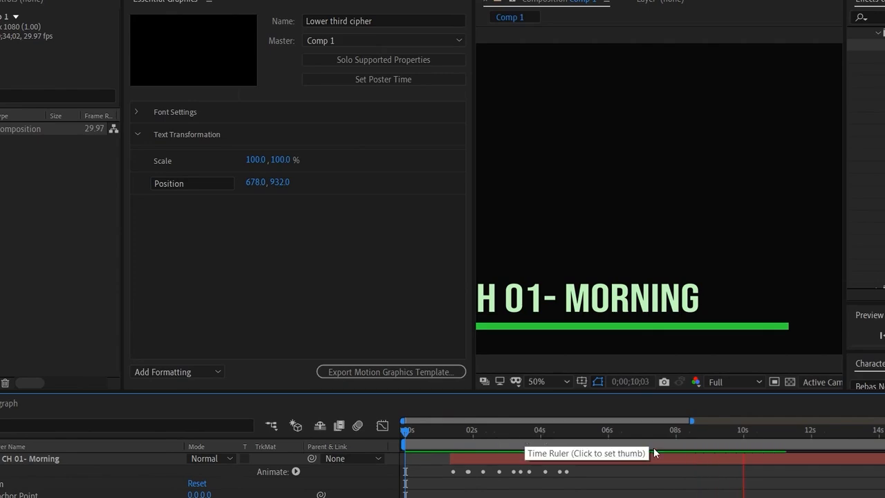
pyautogui.click(761, 432)
pyautogui.press('space')
pyautogui.press('space')
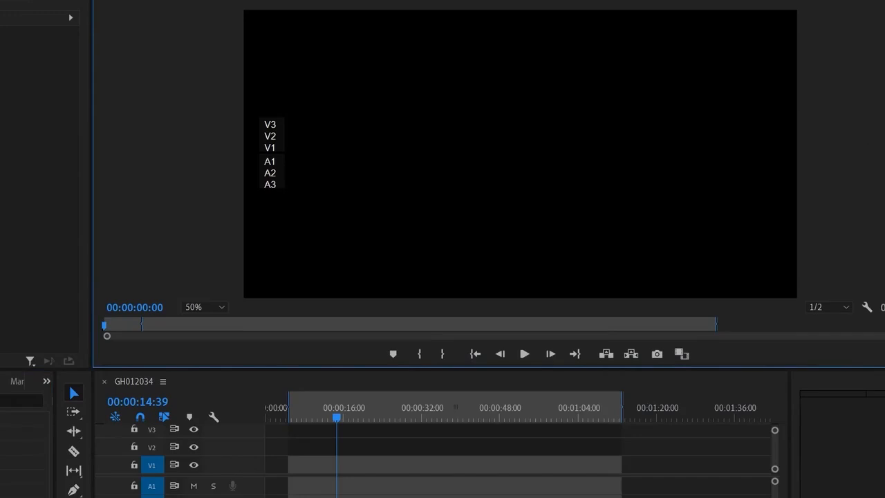
# - Switch to Premiere Pro and install Lower third cipher.mogrt from the res folder as a motion graphics template
pyautogui.moveTo(884, 280); pyautogui.dragTo(835, 281)
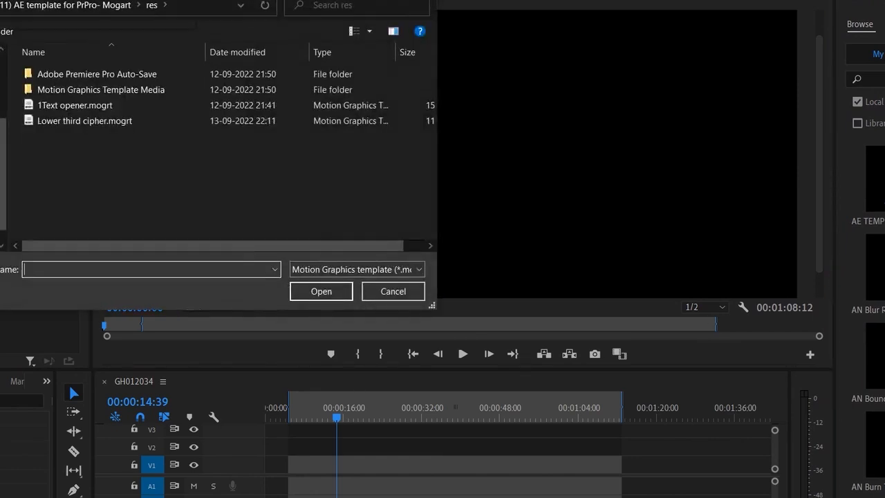
pyautogui.hotkey('alt', 'Up')
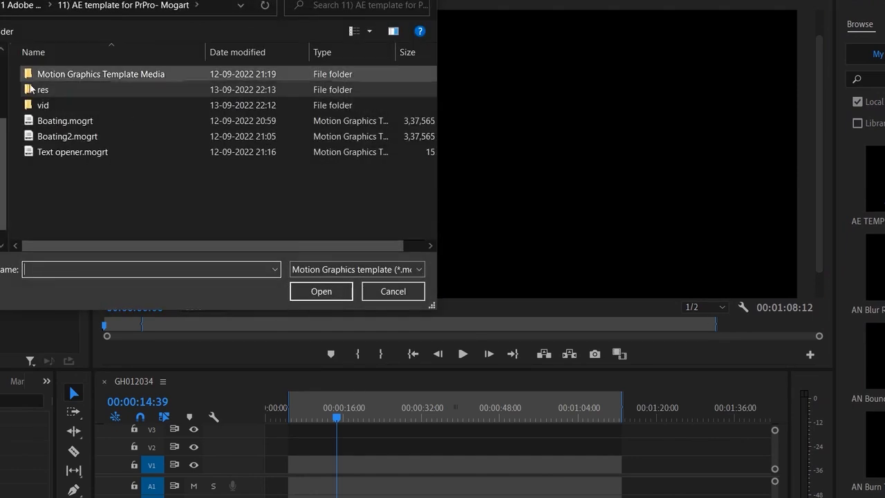
pyautogui.doubleClick(97, 90)
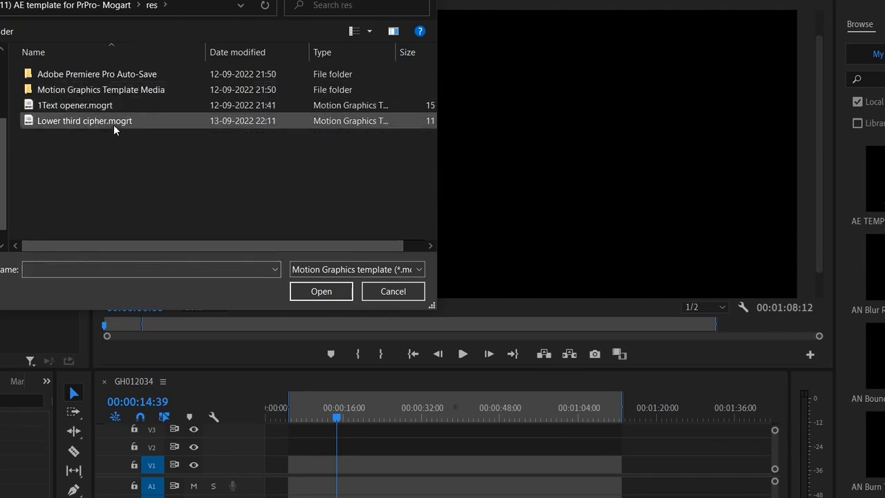
pyautogui.doubleClick(114, 121)
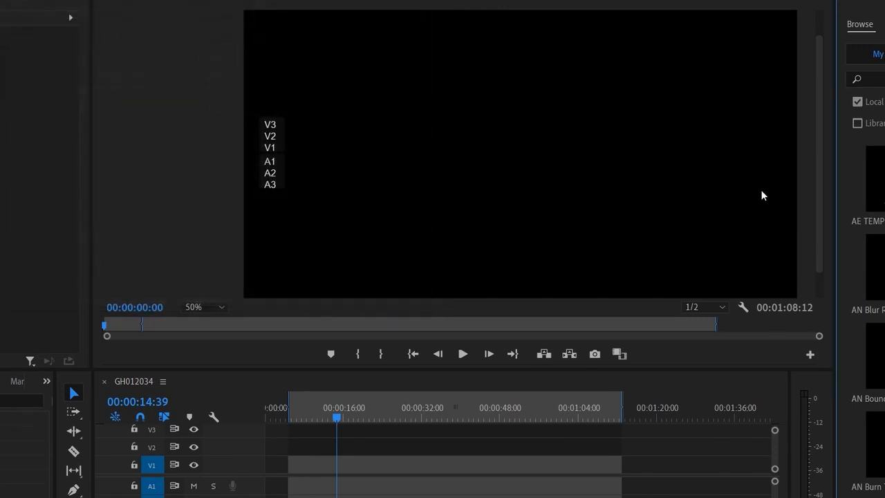
# - Search the motion graphics templates for "ciphe" and place Lower third cipher on track V2 of the GH012034 sequence
pyautogui.click(874, 79)
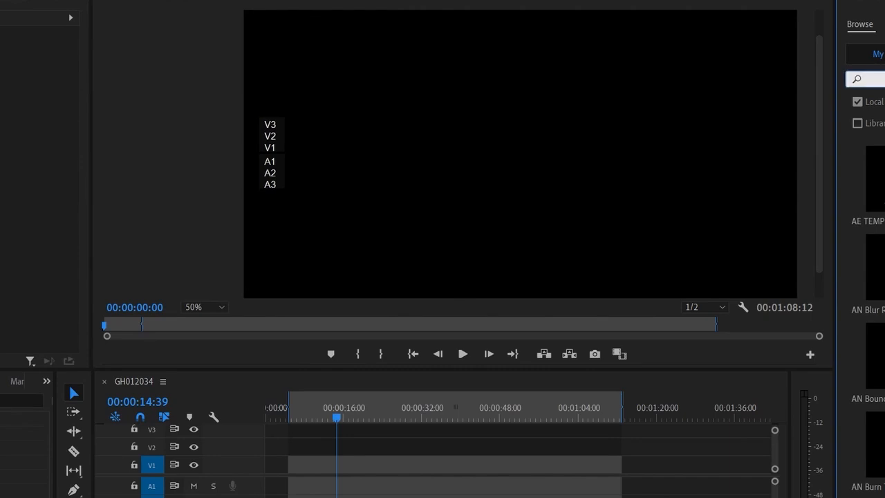
pyautogui.write('ciphe')
pyautogui.press('Return')
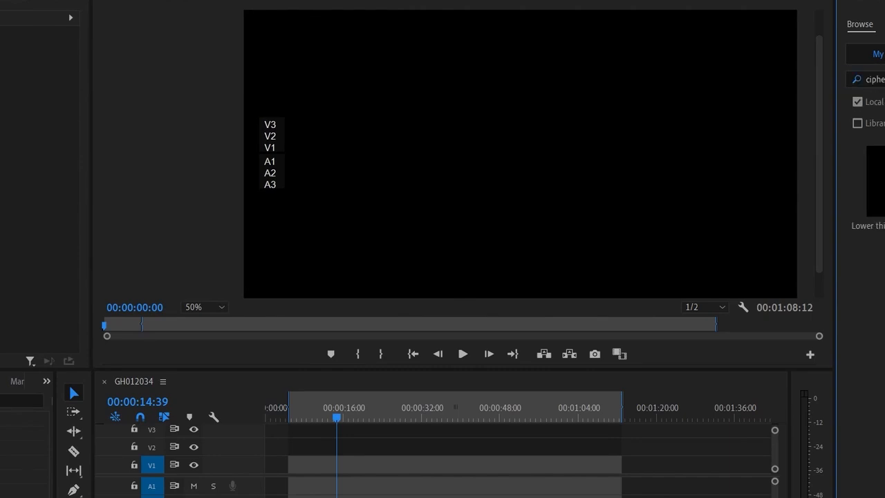
pyautogui.moveTo(875, 181); pyautogui.dragTo(330, 453)
# - Play the Lower third cipher clip from its start up to 00:00:16:47
pyautogui.moveTo(330, 416); pyautogui.dragTo(323, 416)
pyautogui.press('space')
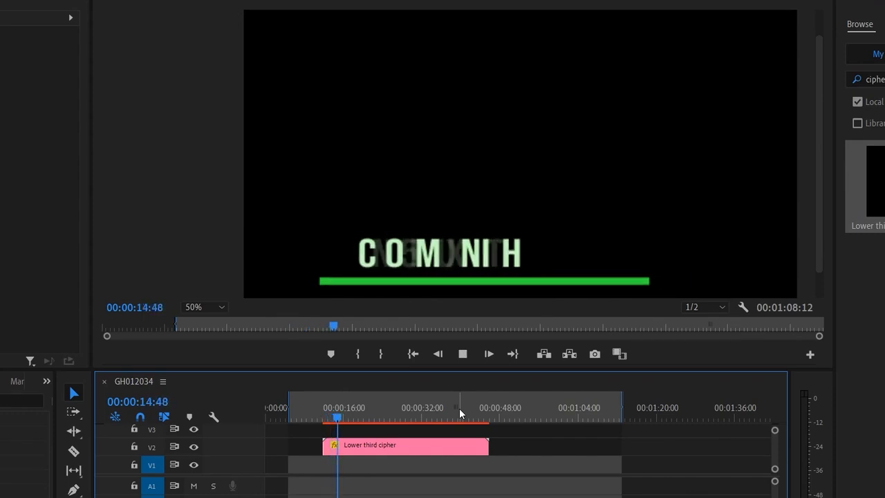
pyautogui.press('space')
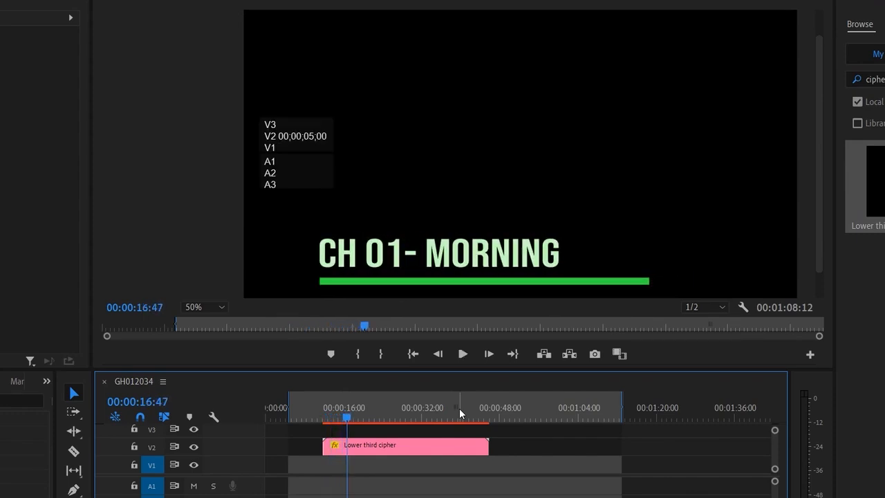
# - Try Berlin Sans FB and Blackadder ITC on the Lower third cipher title, and set its font to Corbel
pyautogui.click(441, 450)
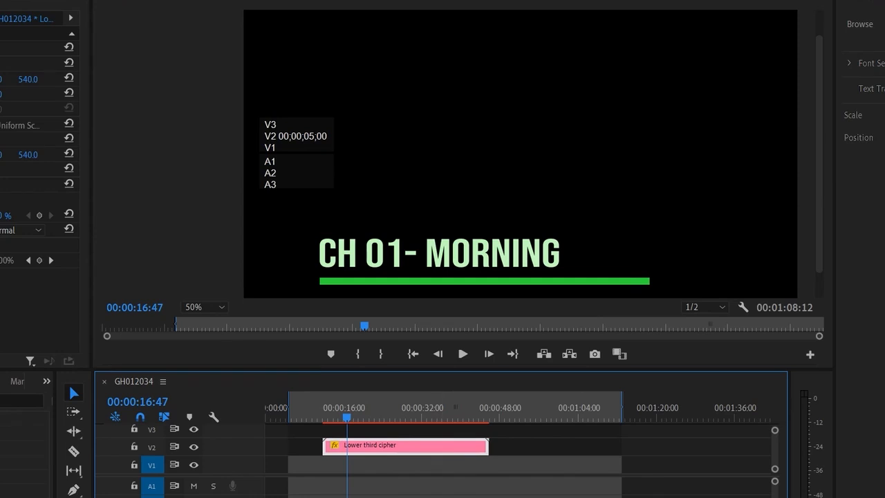
pyautogui.click(850, 63)
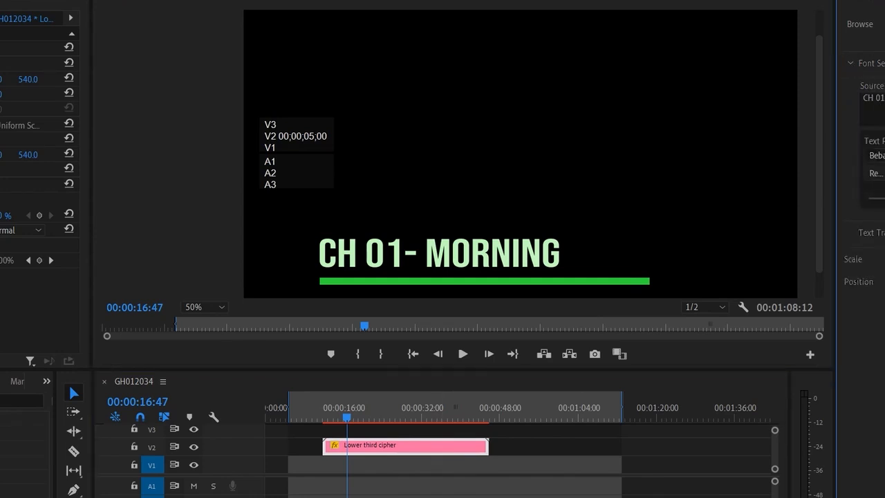
pyautogui.click(877, 156)
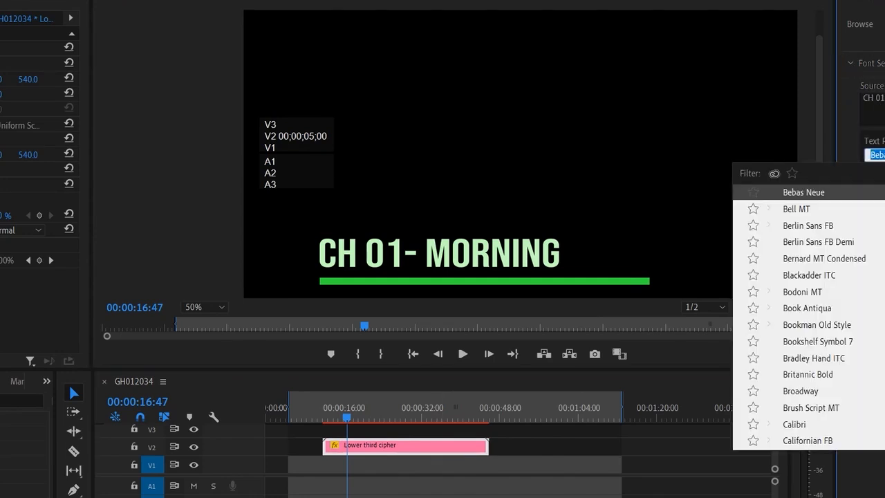
pyautogui.click(808, 226)
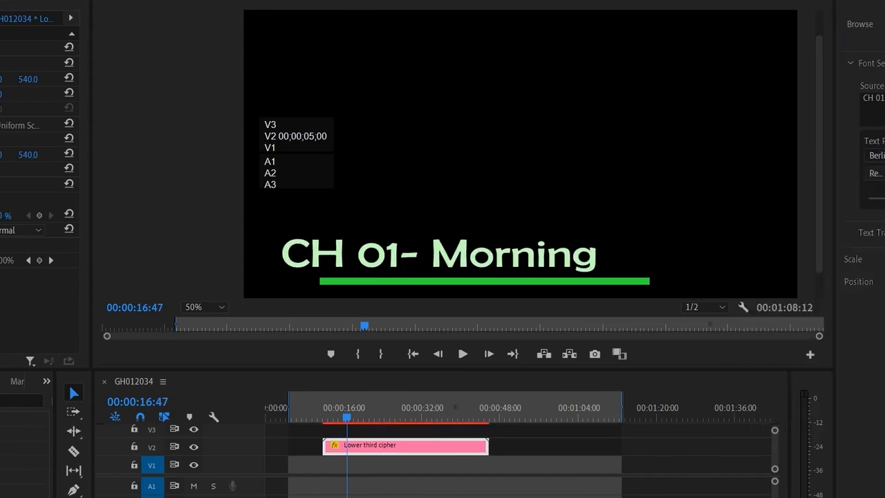
pyautogui.click(877, 156)
pyautogui.click(809, 275)
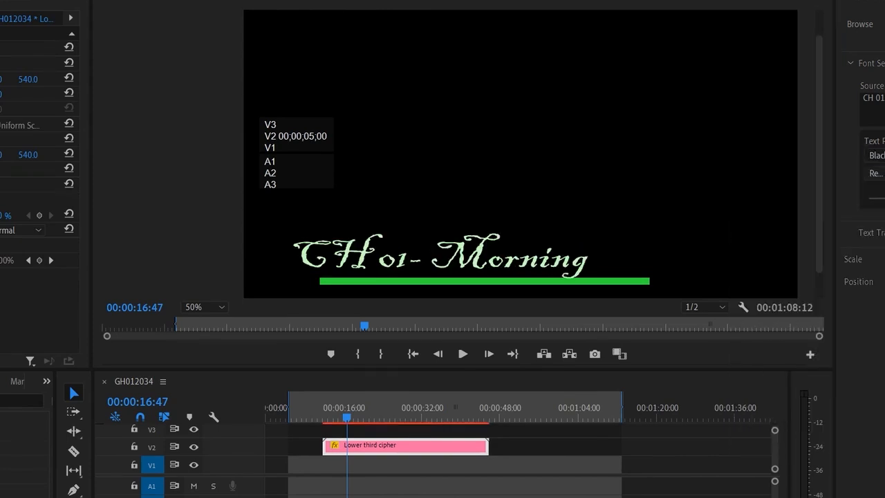
pyautogui.click(877, 155)
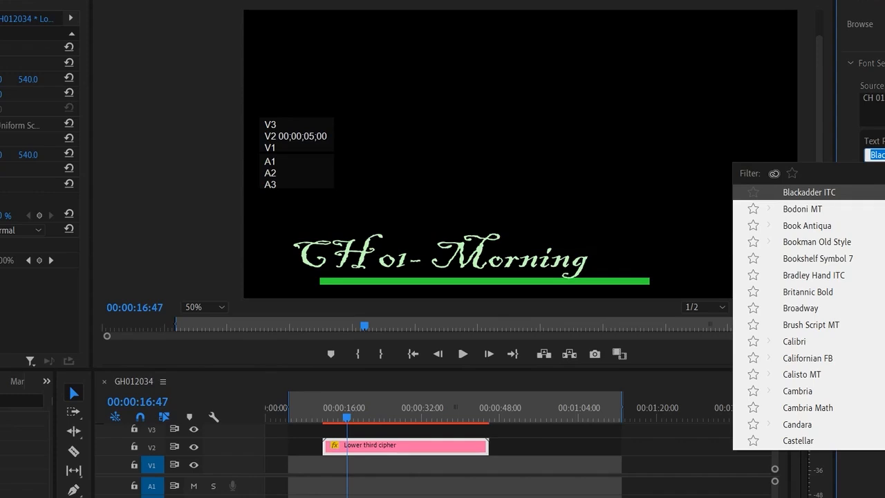
pyautogui.scroll(-10, 809, 318)
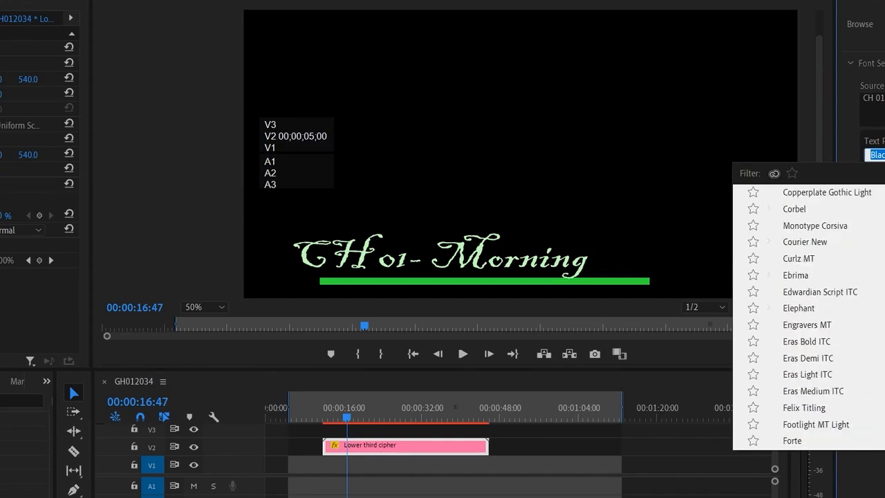
pyautogui.click(794, 209)
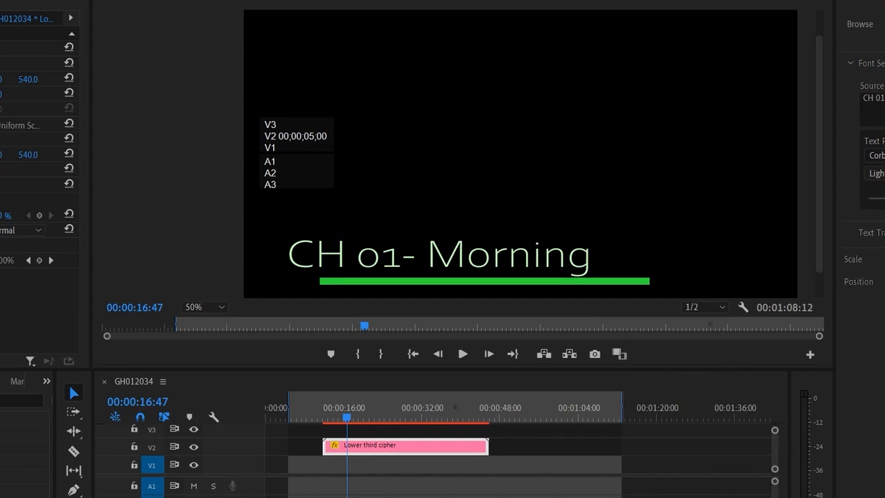
# - Reduce the title's font size and shift the text horizontally to line up with the start of the green line
pyautogui.moveTo(884, 199); pyautogui.dragTo(879, 199)
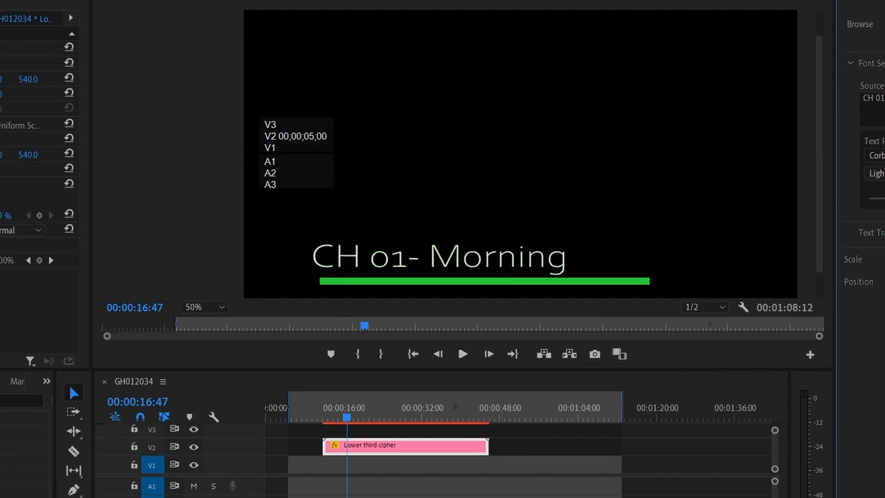
pyautogui.moveTo(878, 282); pyautogui.dragTo(884, 281)
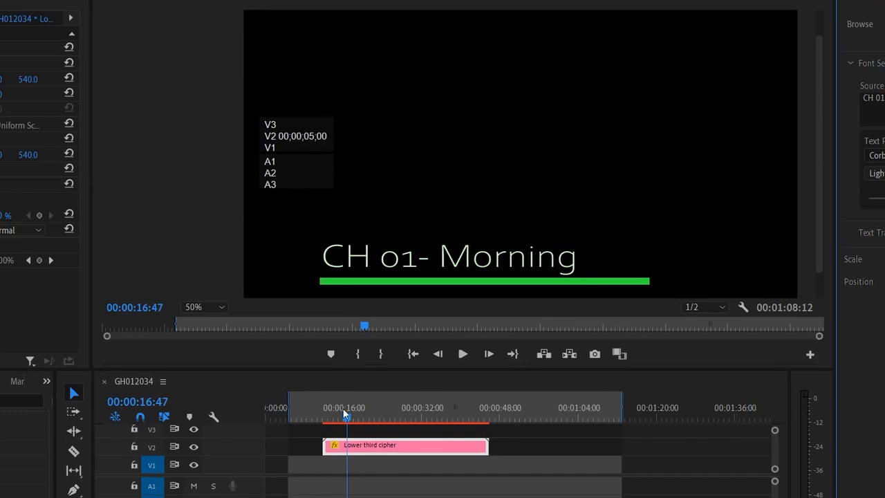
# - Play the Lower third cipher clip repeatedly from around its start to check the customized title animation
pyautogui.moveTo(346, 413); pyautogui.dragTo(325, 415)
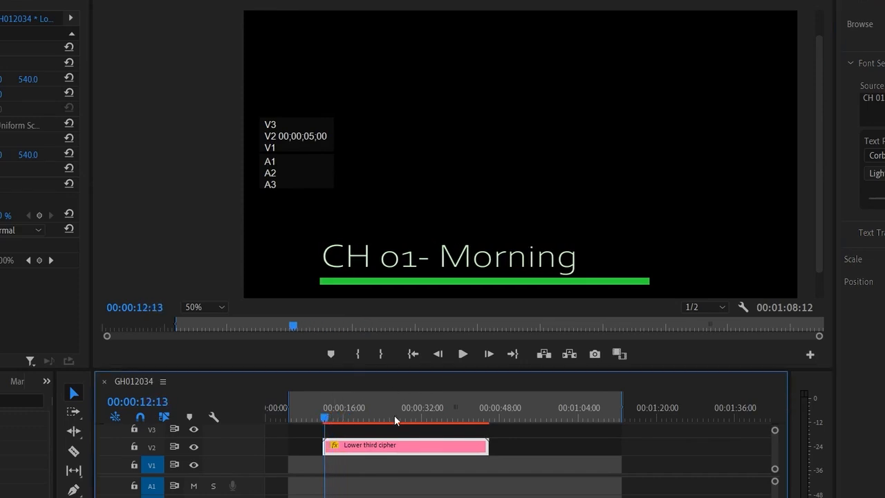
pyautogui.press('space')
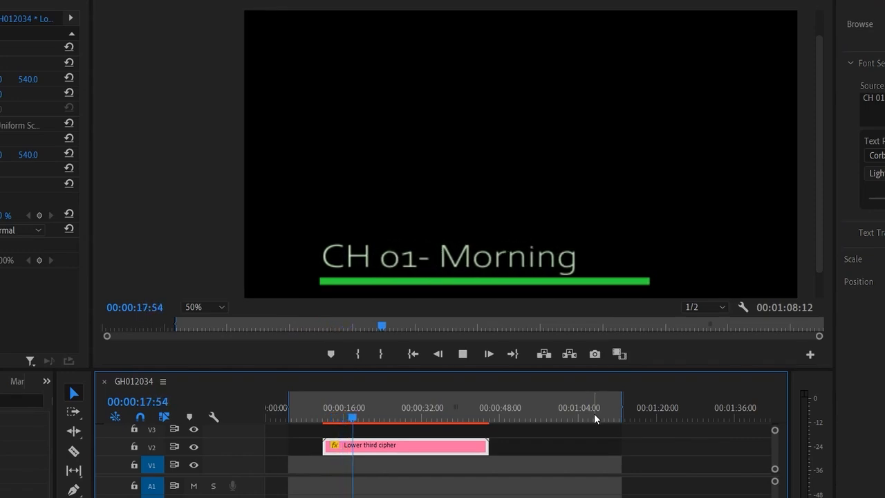
pyautogui.press('space')
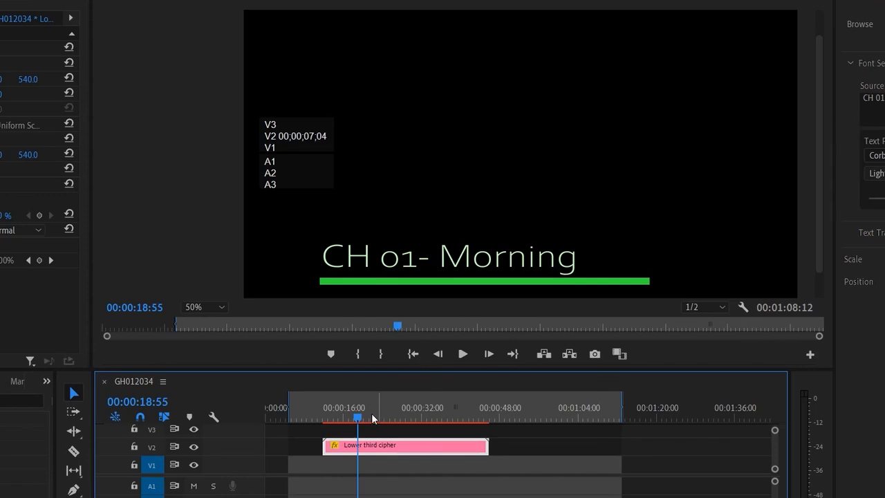
pyautogui.moveTo(358, 418); pyautogui.dragTo(330, 425)
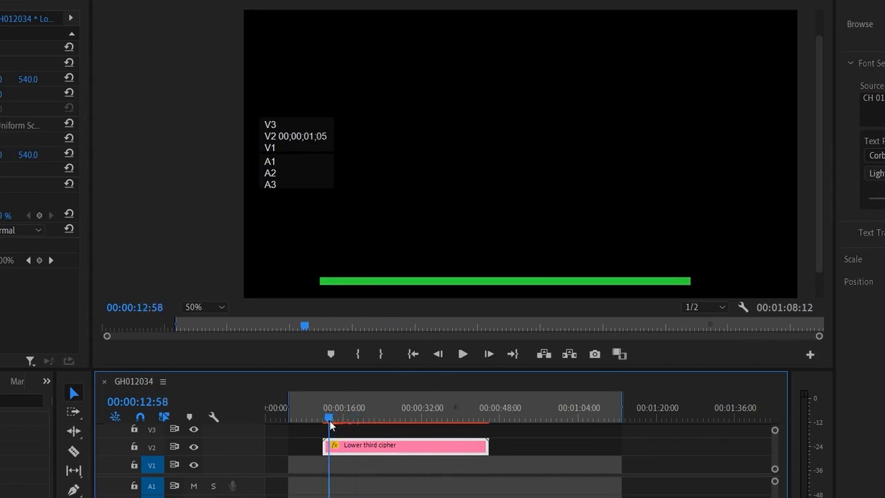
pyautogui.press('space')
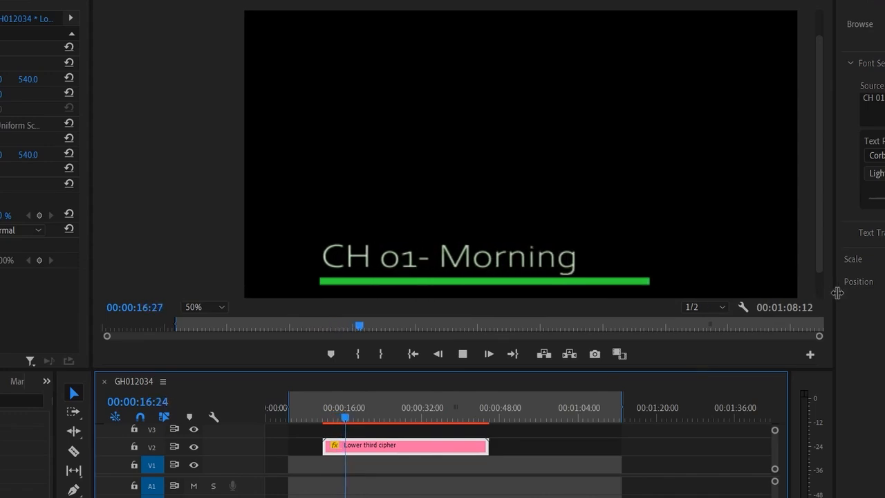
pyautogui.press('space')
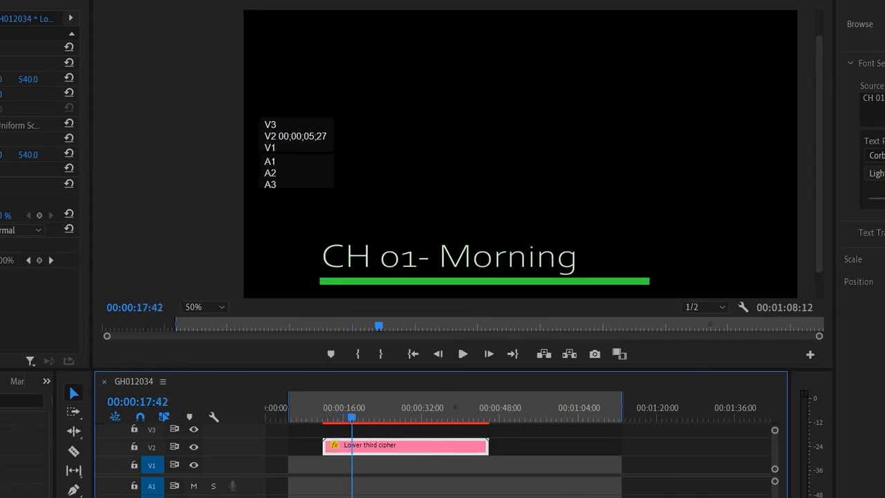
pyautogui.moveTo(882, 199); pyautogui.dragTo(884, 199)
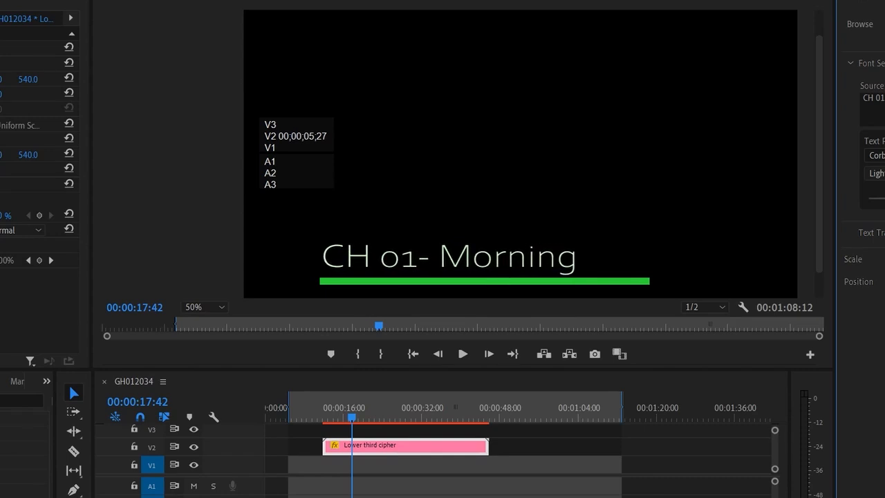
pyautogui.moveTo(352, 418); pyautogui.dragTo(325, 418)
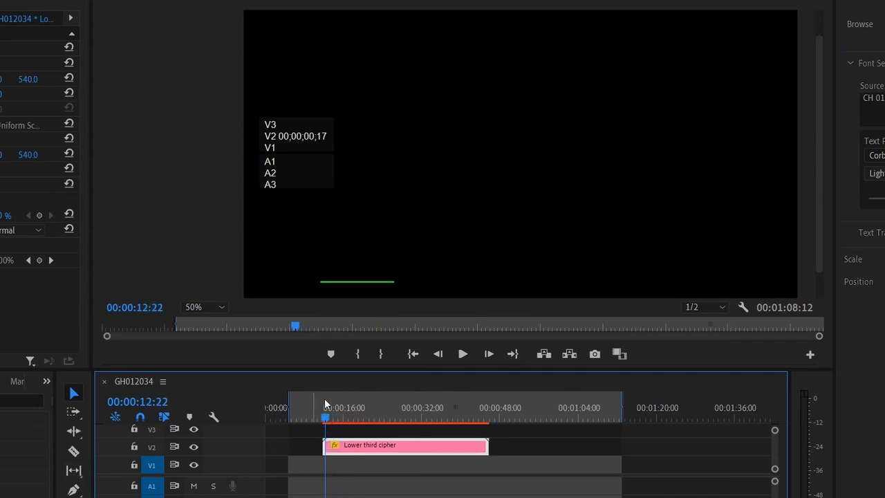
pyautogui.press('space')
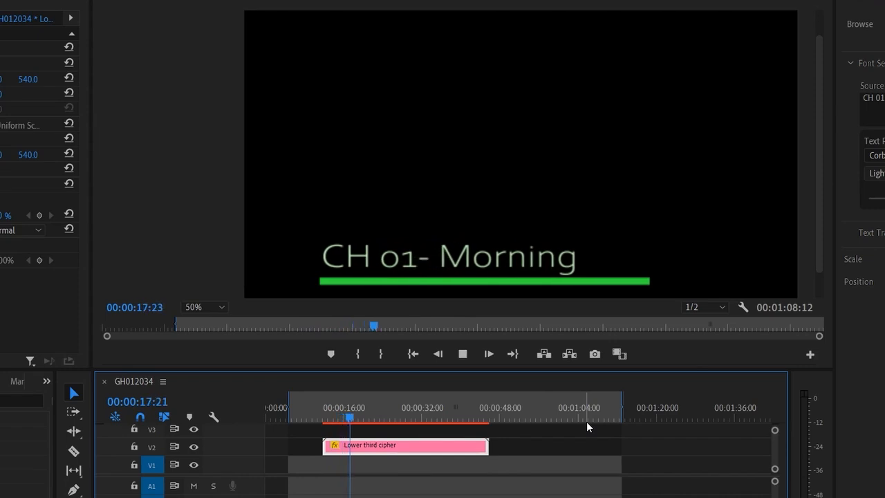
pyautogui.press('space')
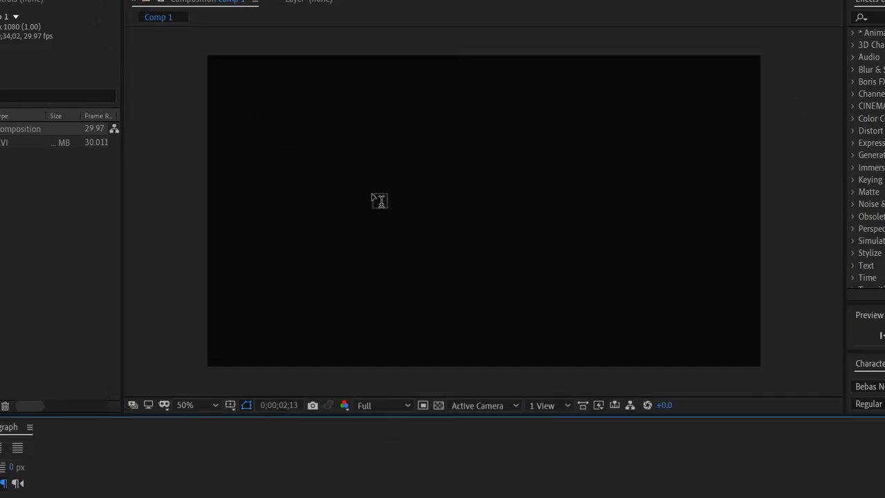
# - Switch to After Effects and add a text layer reading "Welcome back to the show" in Comp 1
pyautogui.click(372, 191)
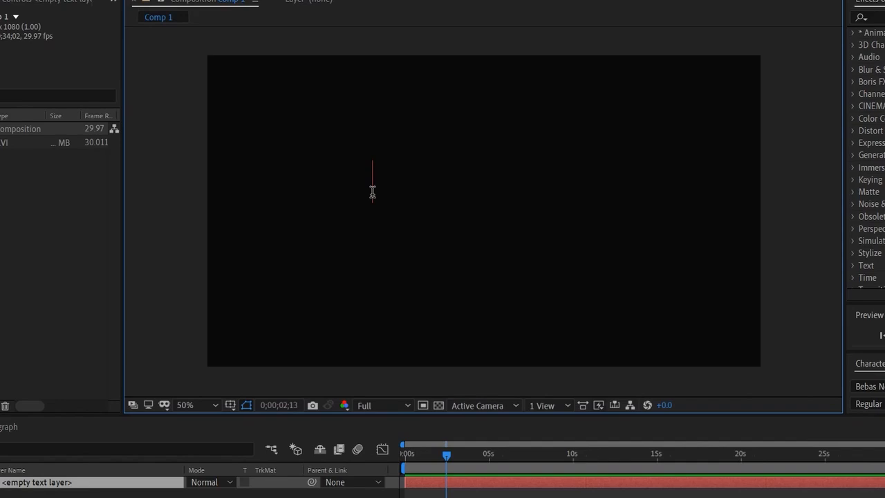
pyautogui.write('Wel')
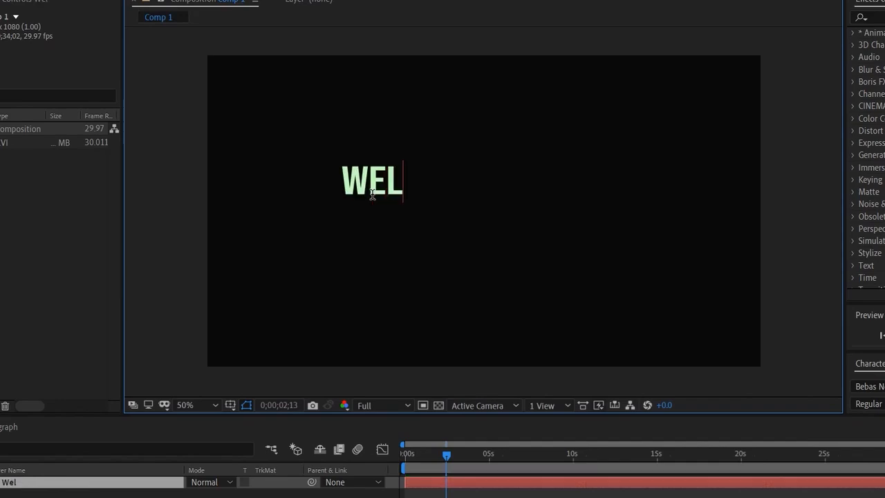
pyautogui.write('come back')
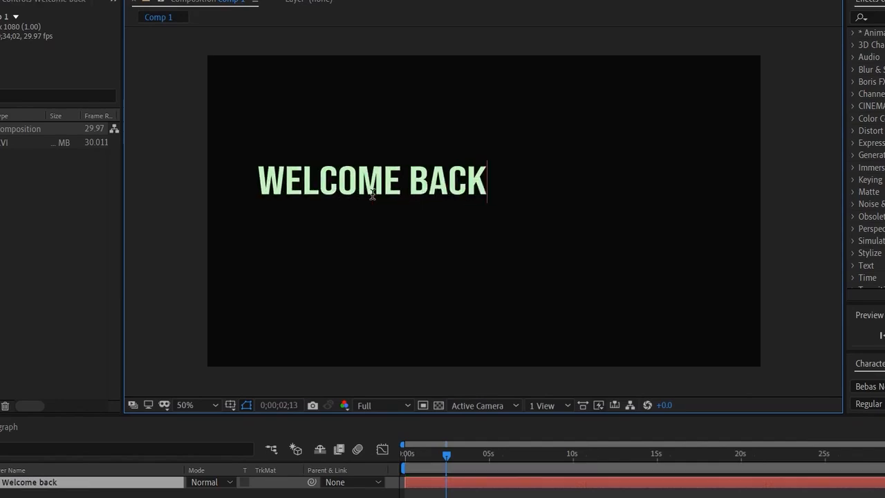
pyautogui.write(' to the show')
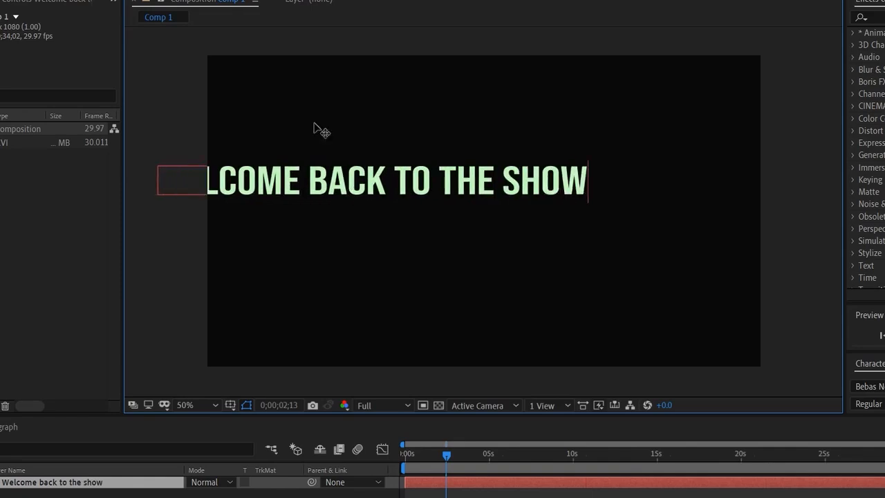
pyautogui.press('Escape')
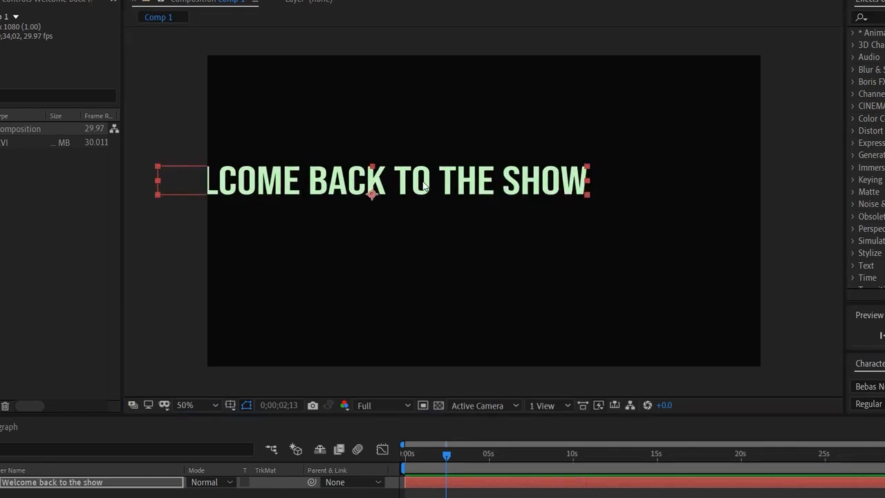
# - Center the text horizontally in the frame, enlarge its font size to 128 px and set its vertical scale to 163%
pyautogui.moveTo(425, 186); pyautogui.dragTo(537, 201)
pyautogui.moveTo(879, 354); pyautogui.dragTo(878, 211)
pyautogui.moveTo(876, 284); pyautogui.dragTo(884, 284)
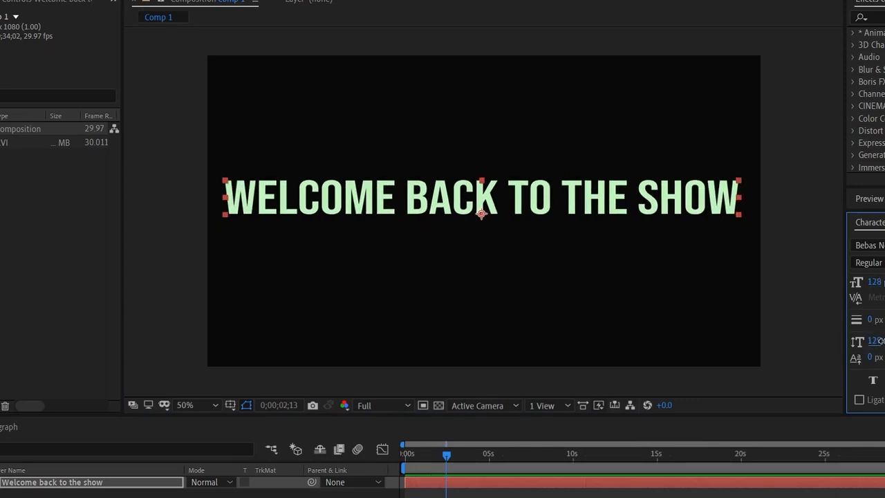
pyautogui.moveTo(877, 340); pyautogui.dragTo(754, 341)
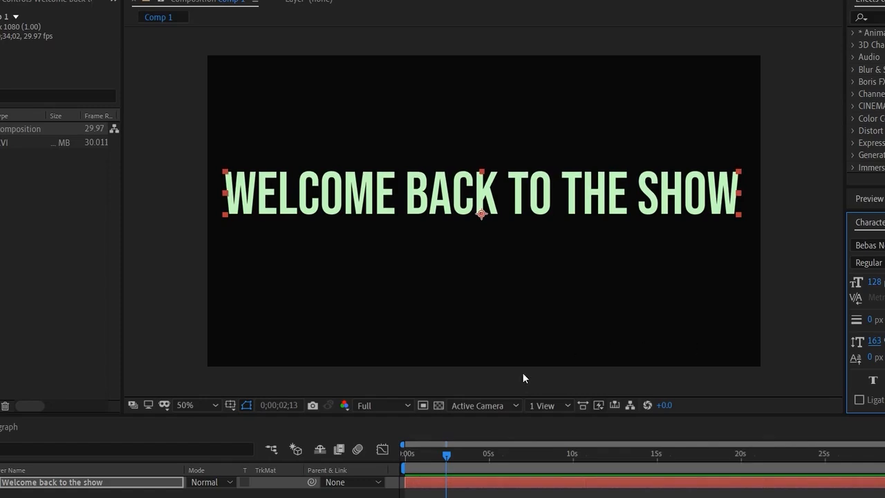
# - Move the current time to 0;00;00;23 and set the welcome text's fill color to blue 46A9E0
pyautogui.moveTo(450, 462); pyautogui.dragTo(416, 466)
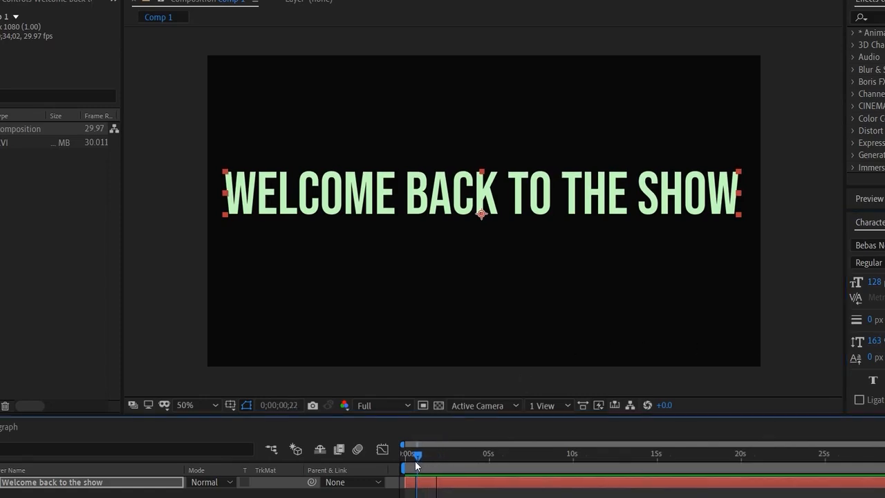
pyautogui.click(311, 496)
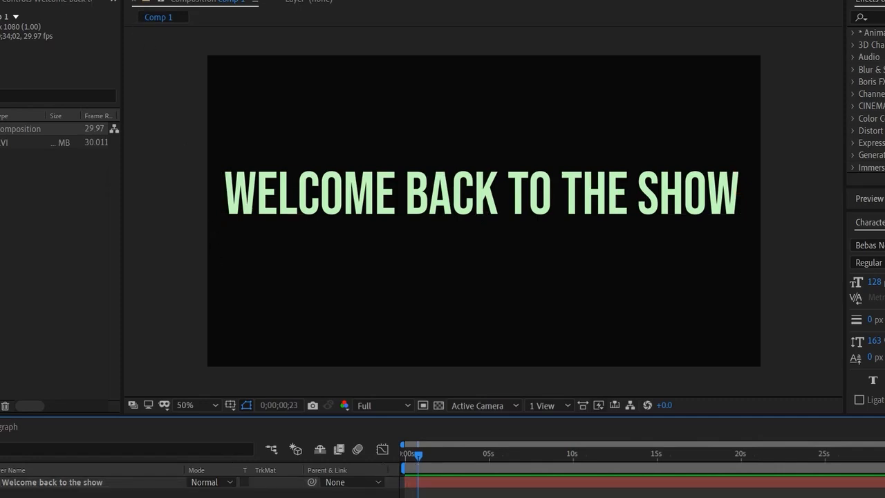
pyautogui.click(691, 206)
pyautogui.click(884, 249)
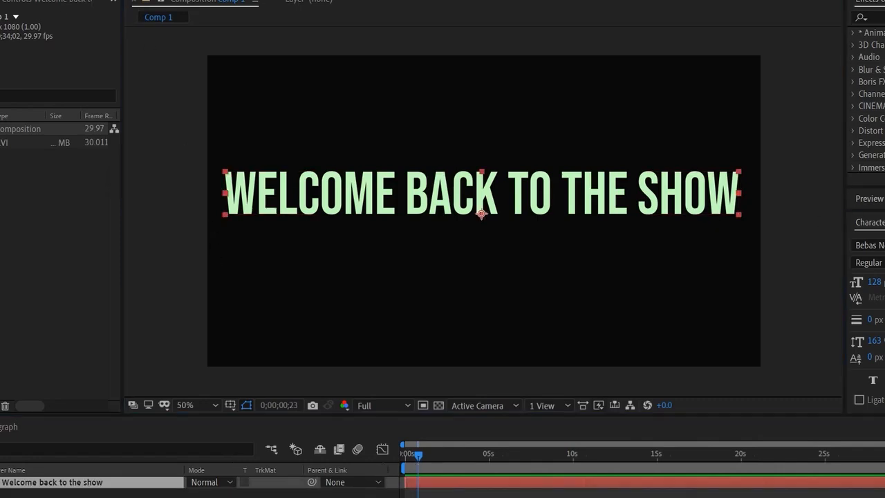
pyautogui.click(757, 232)
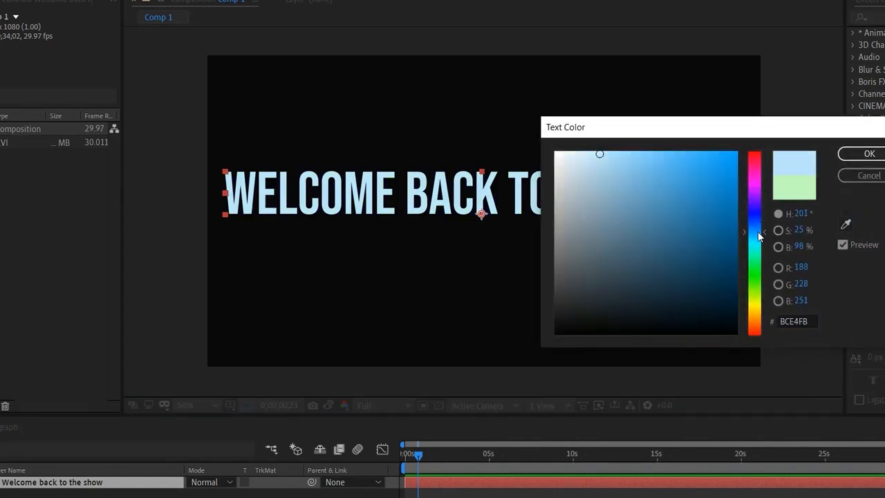
pyautogui.click(681, 173)
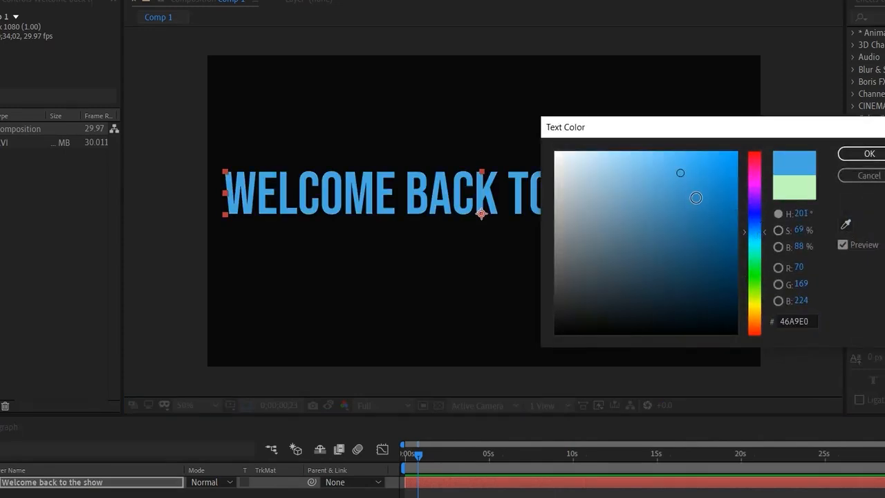
pyautogui.click(869, 153)
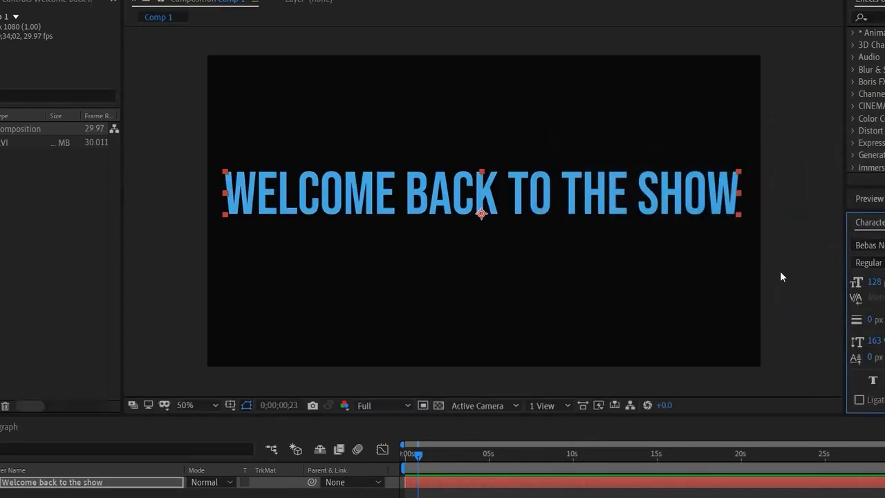
# - Draw a nearly square blue rectangle as a new shape layer over the middle of the welcome text
pyautogui.click(159, 141)
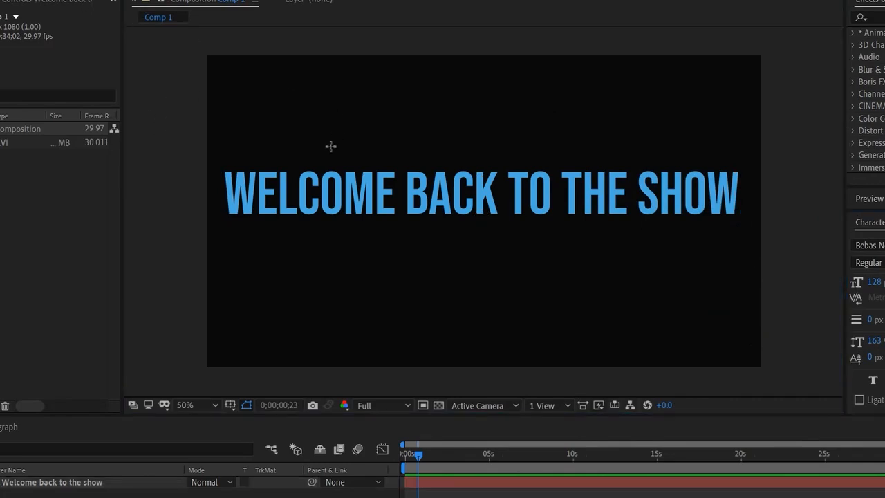
pyautogui.moveTo(378, 113); pyautogui.dragTo(607, 327)
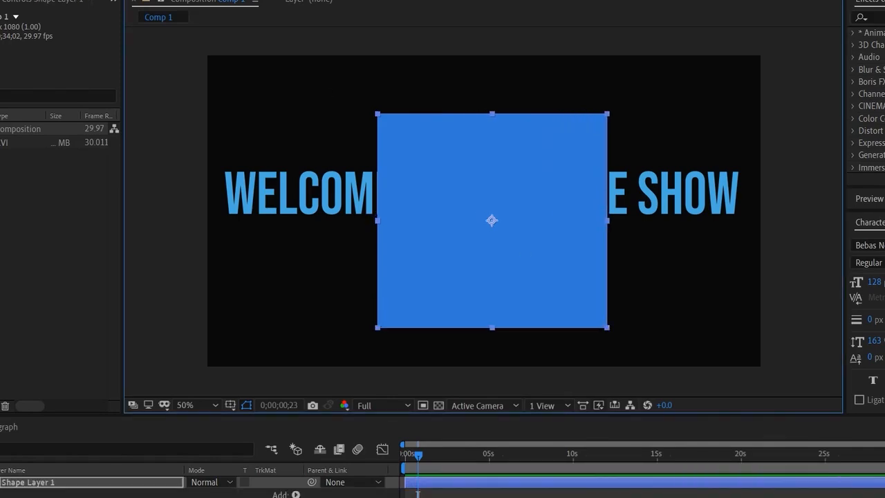
# - Move the blue rectangle slightly up over the text and set the welcome text layer's track matte to Alpha Matte "Shape Layer 1"
pyautogui.press('v')
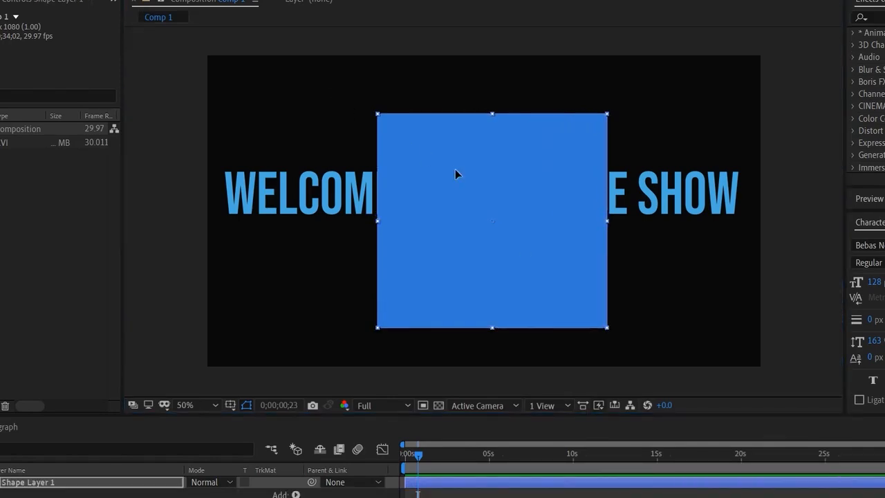
pyautogui.moveTo(455, 168); pyautogui.dragTo(452, 145)
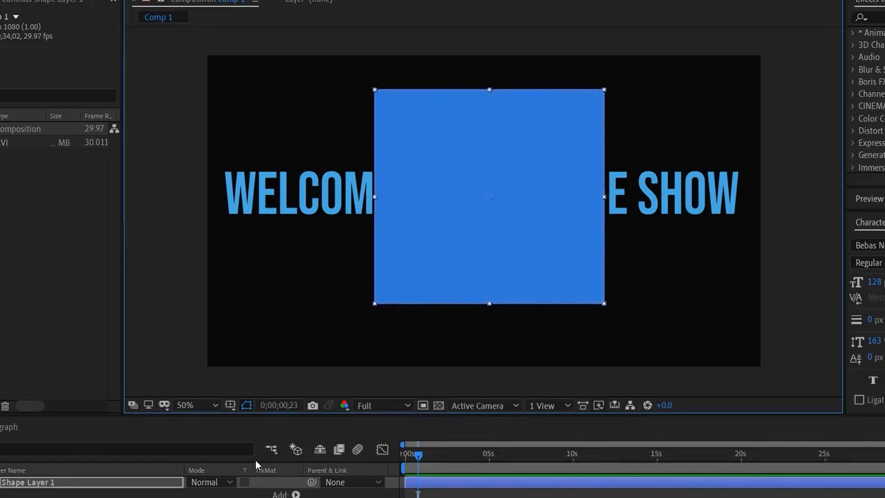
pyautogui.click(2, 482)
pyautogui.click(69, 497)
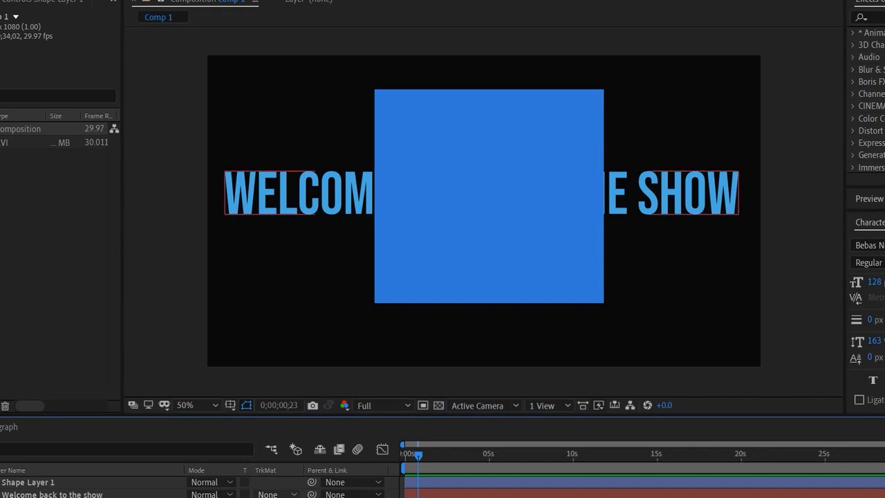
pyautogui.click(275, 495)
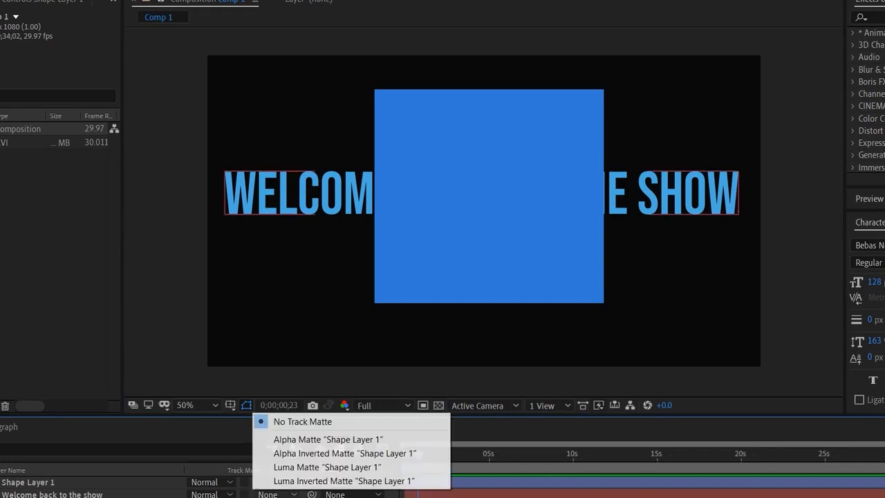
pyautogui.click(315, 441)
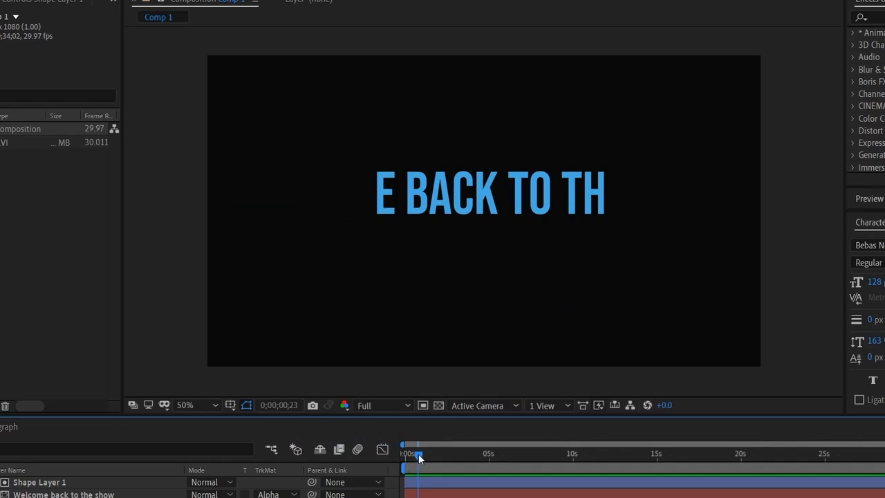
# - Trim the start of the welcome text layer to 0;00;00;13 and reveal its transform properties in an enlarged timeline
pyautogui.moveTo(419, 457); pyautogui.dragTo(412, 462)
pyautogui.click(437, 489)
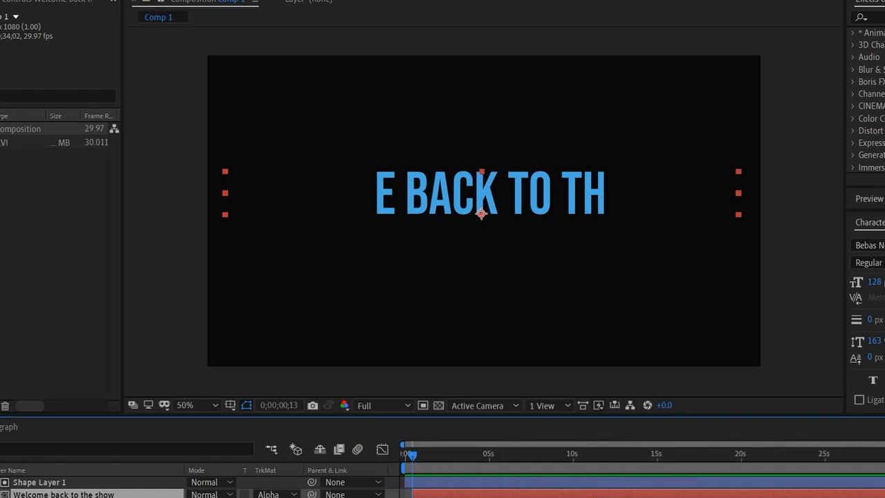
pyautogui.scroll(-1, 443, 488)
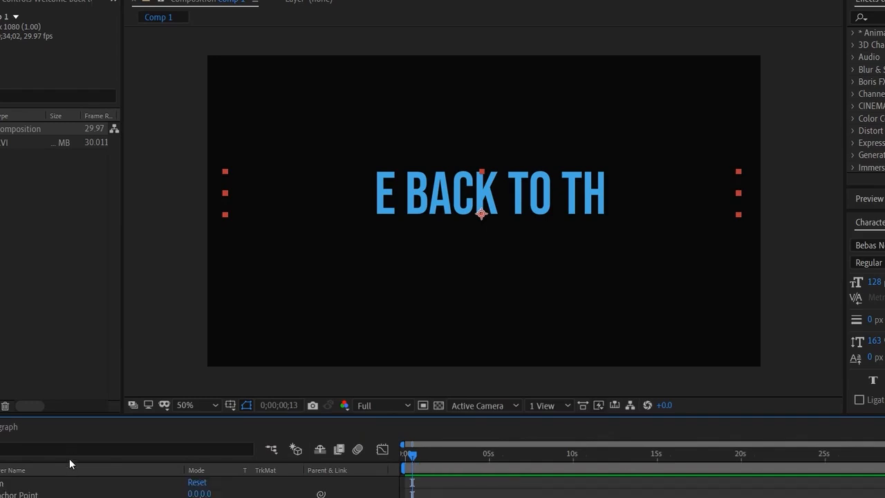
pyautogui.moveTo(81, 417); pyautogui.dragTo(83, 365)
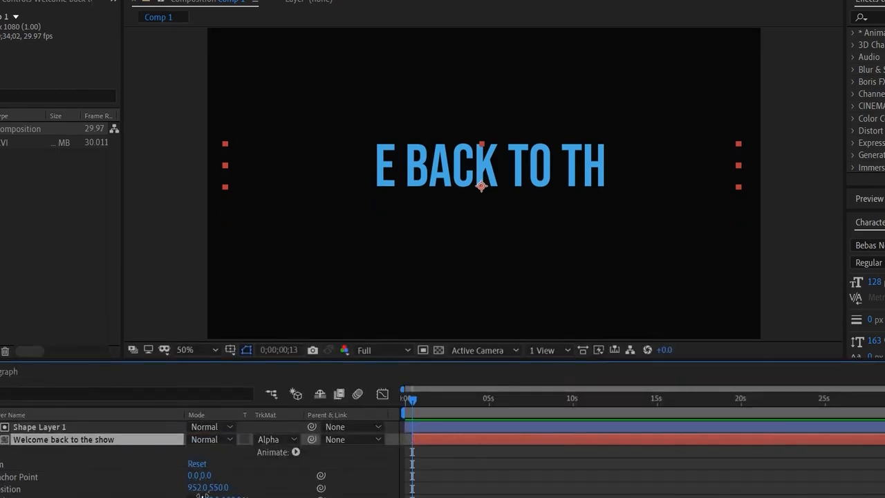
# - Shift the welcome text horizontally out of the matte to position 2299, 550 and set a position keyframe at 0;00;00;13
pyautogui.moveTo(218, 487); pyautogui.dragTo(282, 485)
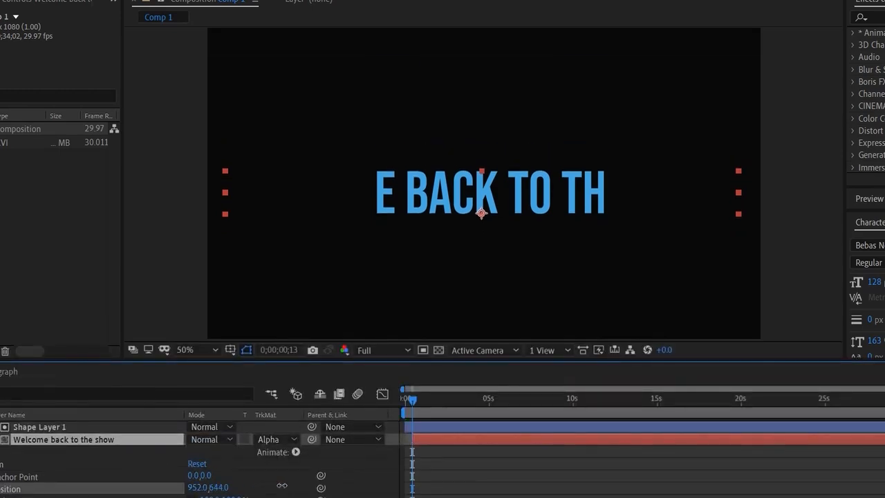
pyautogui.hotkey('ctrl', 'z')
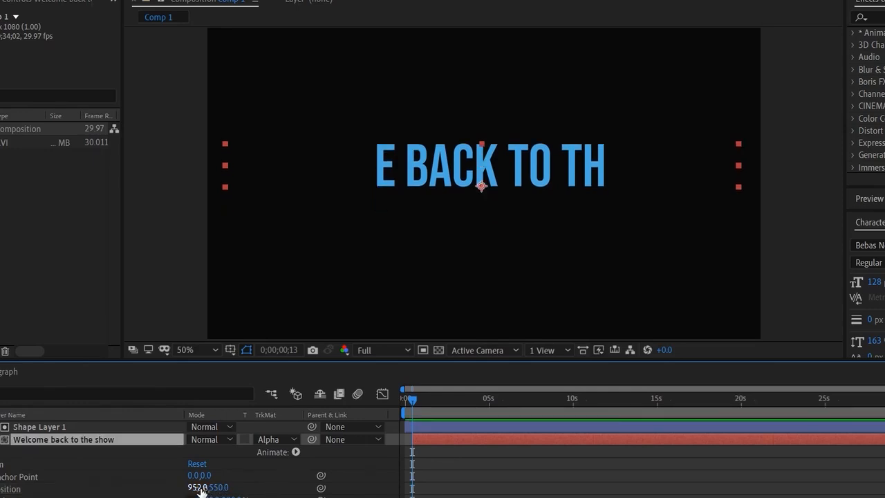
pyautogui.moveTo(201, 489); pyautogui.dragTo(602, 489)
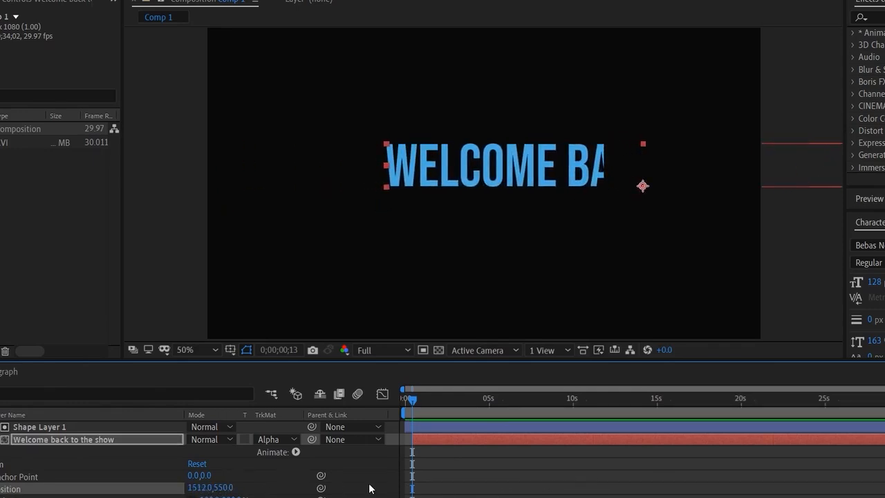
pyautogui.moveTo(200, 488); pyautogui.dragTo(757, 475)
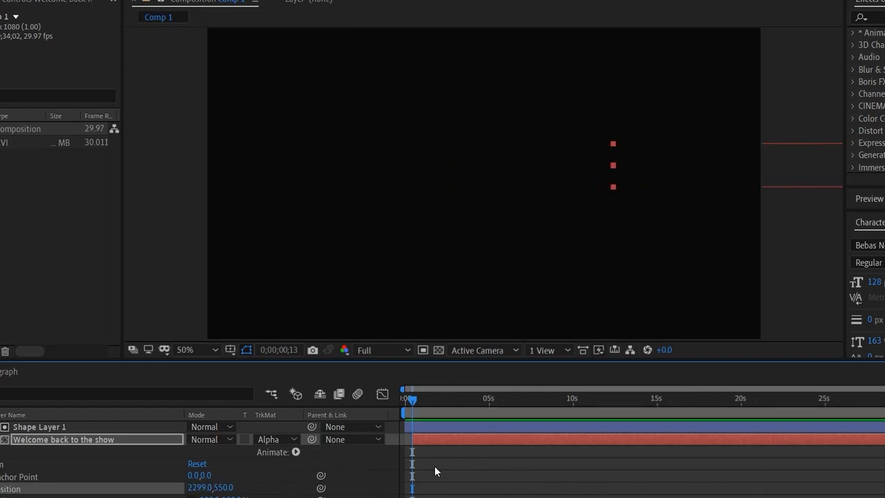
pyautogui.click(412, 488)
# - Keyframe the text's position at 1643, 550 at 0;00;01;23 so that only "WELCOME" shows in the matte
pyautogui.moveTo(416, 402); pyautogui.dragTo(435, 399)
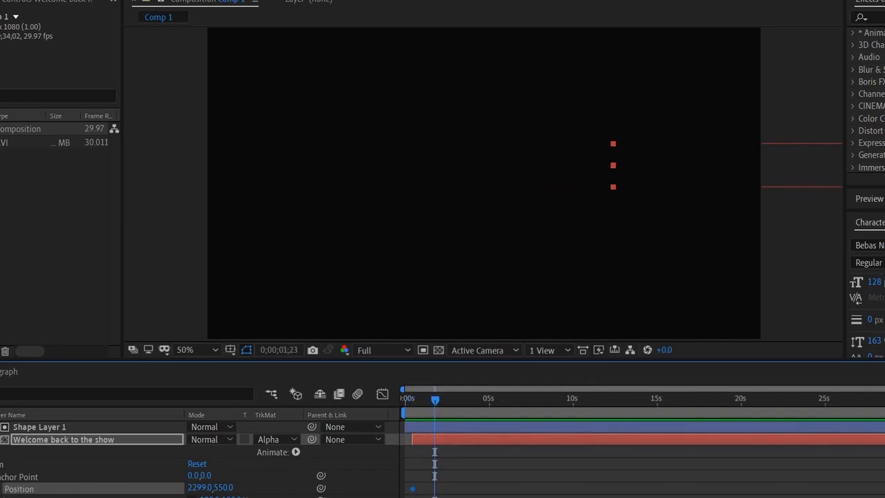
pyautogui.moveTo(205, 487); pyautogui.dragTo(124, 488)
pyautogui.moveTo(202, 489); pyautogui.dragTo(172, 487)
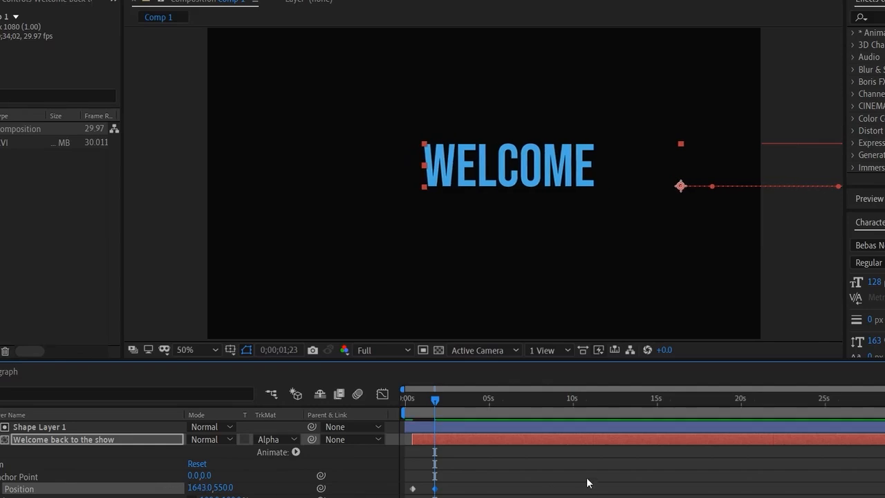
# - Add a holding position keyframe at 0;00;02;11 and keyframe the position at 848, 550 at 0;00;03;19 to show "BACK TO THE"
pyautogui.click(446, 402)
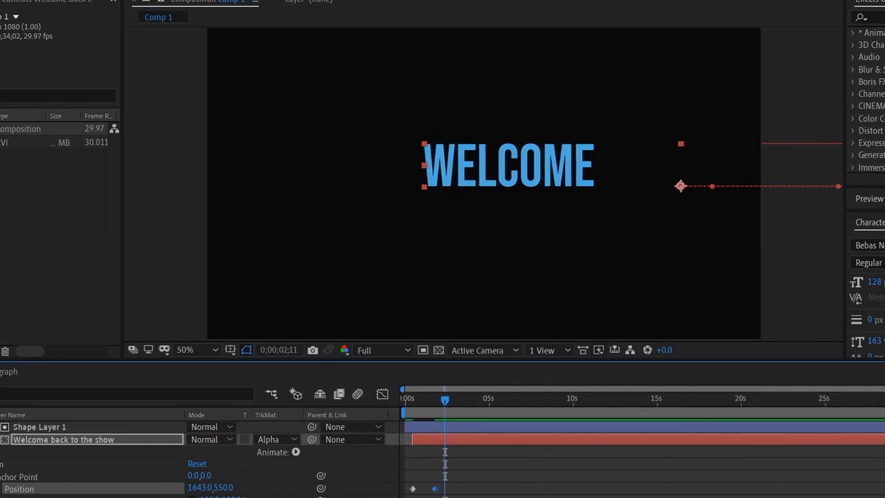
pyautogui.moveTo(446, 403); pyautogui.dragTo(468, 406)
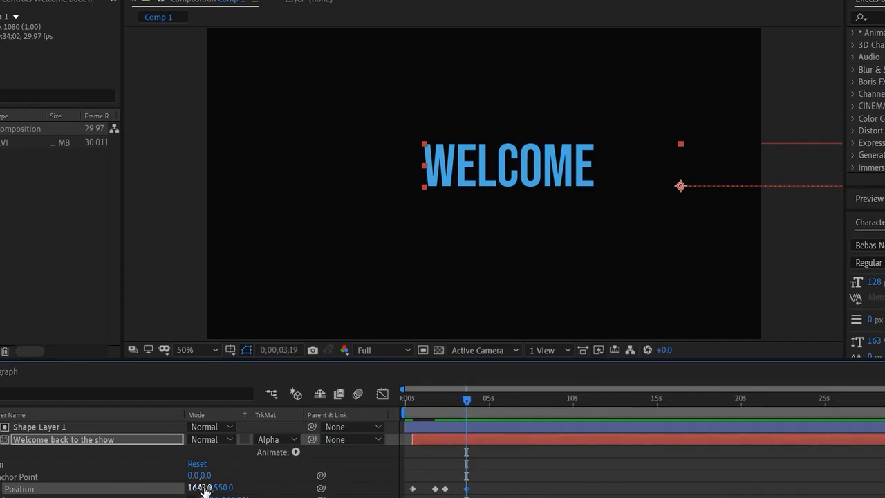
pyautogui.moveTo(203, 489); pyautogui.dragTo(2, 489)
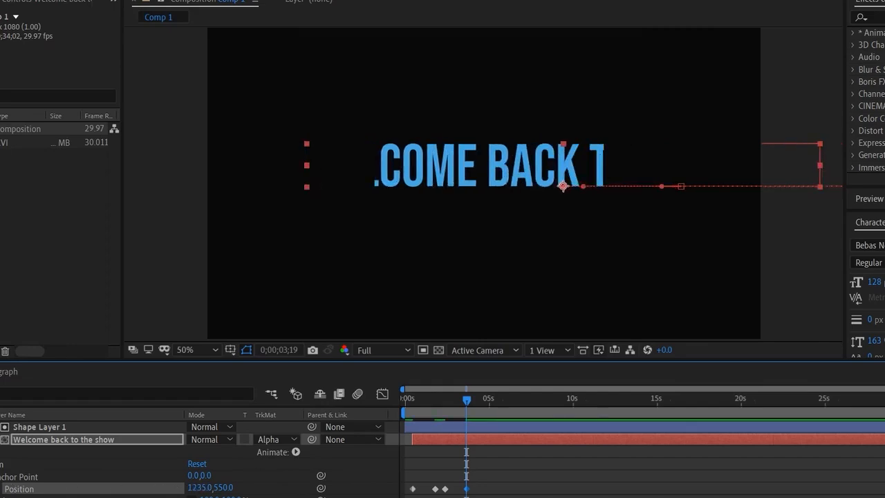
pyautogui.moveTo(194, 488); pyautogui.dragTo(83, 495)
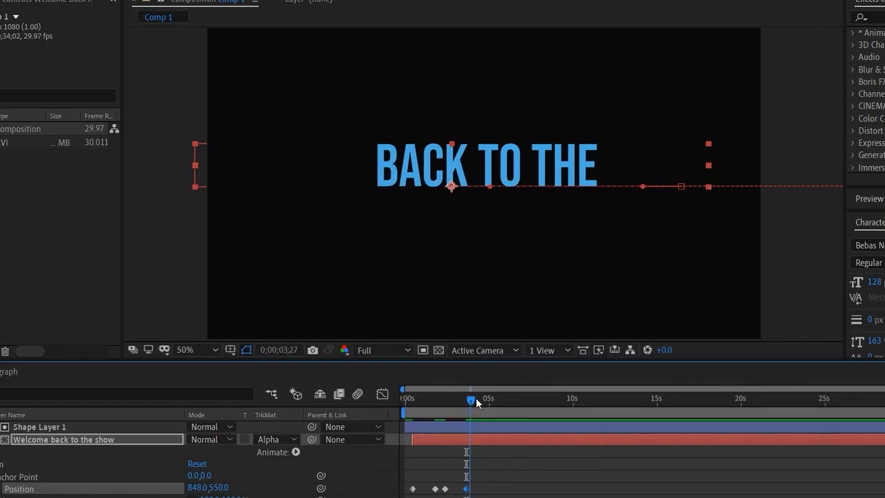
# - Add a holding position keyframe at 0;00;04;11 and keyframe the position at 76, 550 at 0;00;05;24 to show "SHOW"
pyautogui.moveTo(468, 404); pyautogui.dragTo(479, 400)
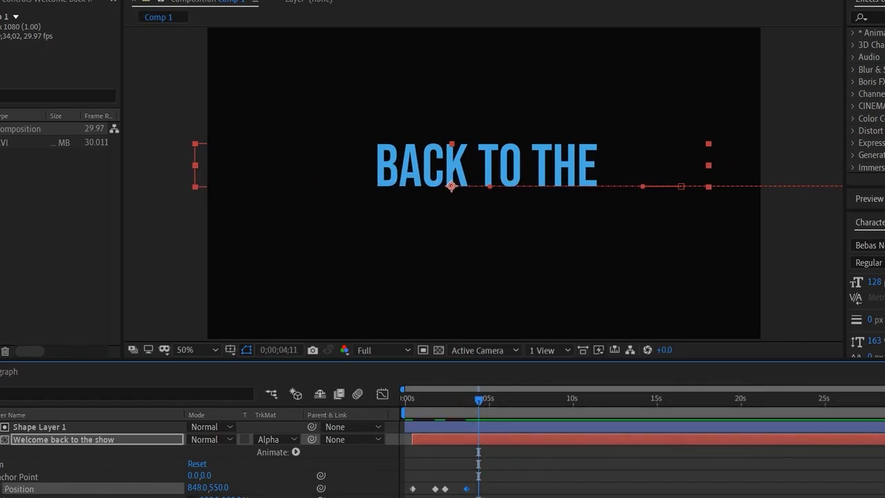
pyautogui.click(1, 489)
pyautogui.moveTo(491, 402); pyautogui.dragTo(503, 406)
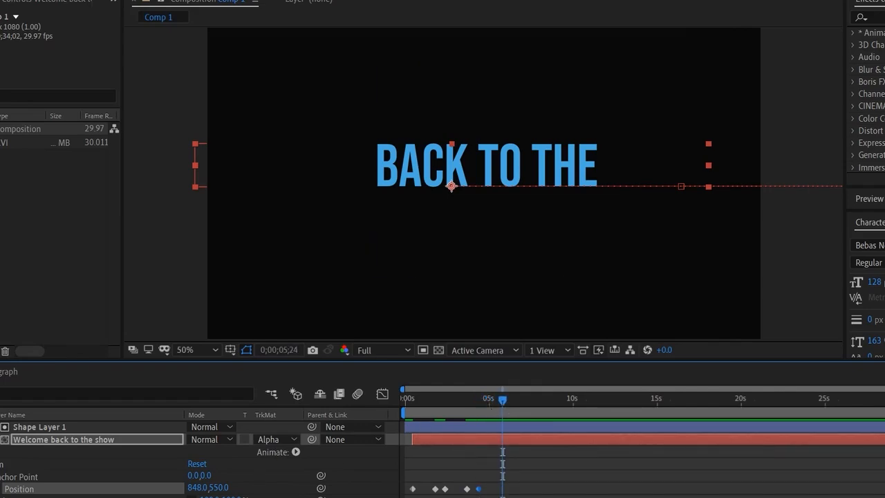
pyautogui.moveTo(201, 488); pyautogui.dragTo(100, 466)
pyautogui.moveTo(203, 488); pyautogui.dragTo(2, 488)
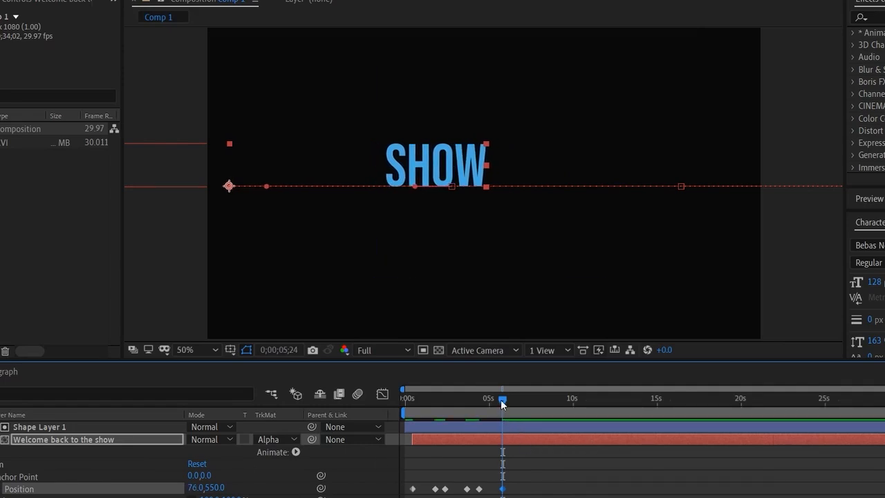
# - Preview the text animation from the start and shift the last four position keyframes slightly later in time
pyautogui.moveTo(435, 394); pyautogui.dragTo(377, 393)
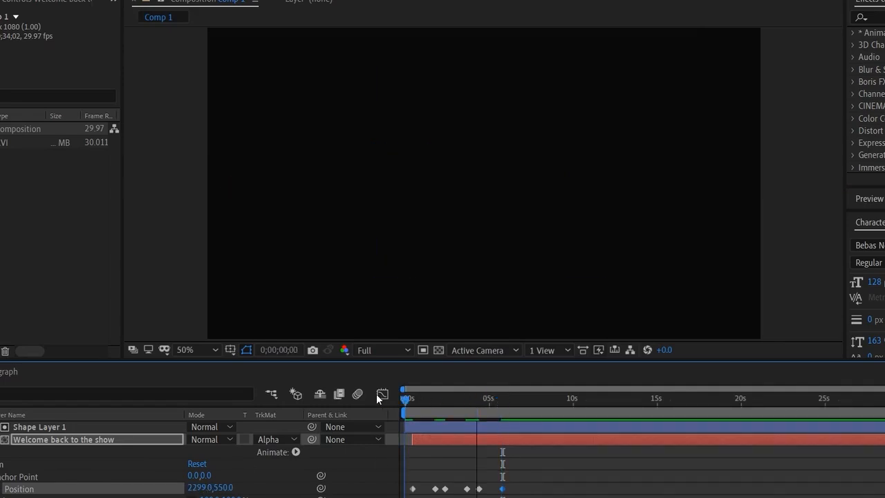
pyautogui.moveTo(443, 476); pyautogui.dragTo(506, 497)
pyautogui.moveTo(446, 493); pyautogui.dragTo(411, 497)
pyautogui.click(452, 497)
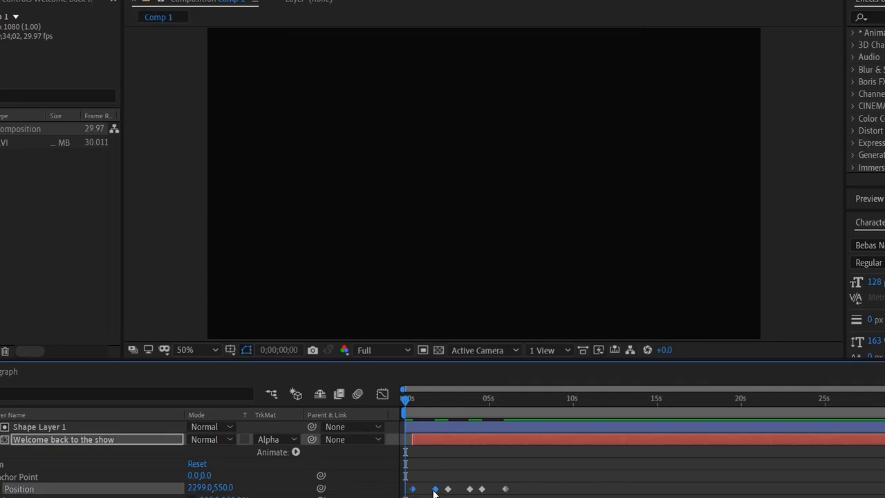
# - Apply Easy Ease to all six position keyframes of the welcome text, one pair at a time
pyautogui.rightClick(435, 491)
pyautogui.moveTo(525, 480)
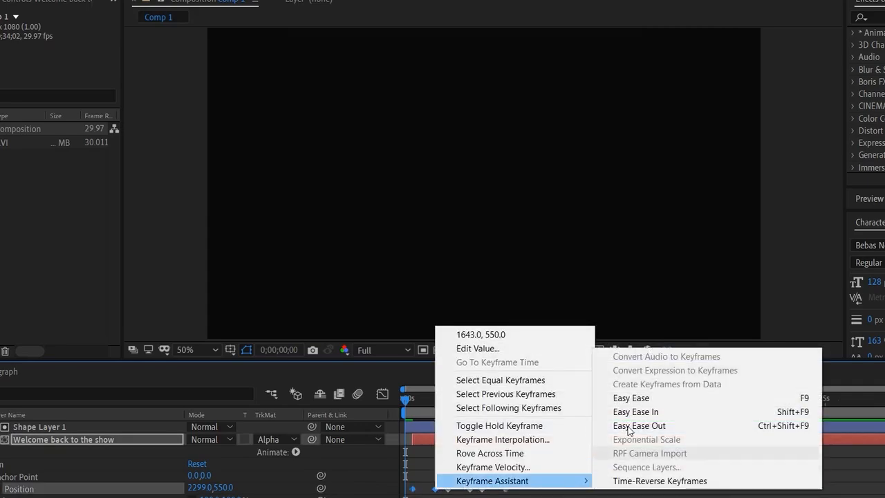
pyautogui.click(630, 399)
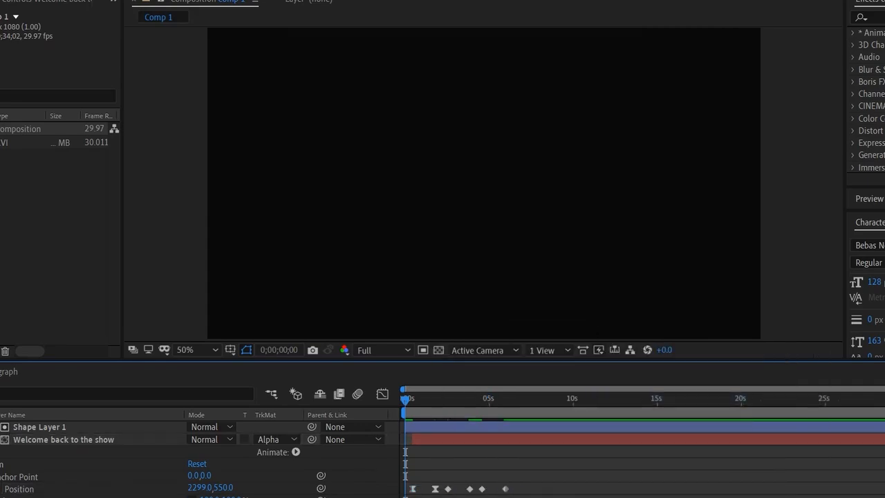
pyautogui.moveTo(447, 477); pyautogui.dragTo(469, 495)
pyautogui.rightClick(470, 489)
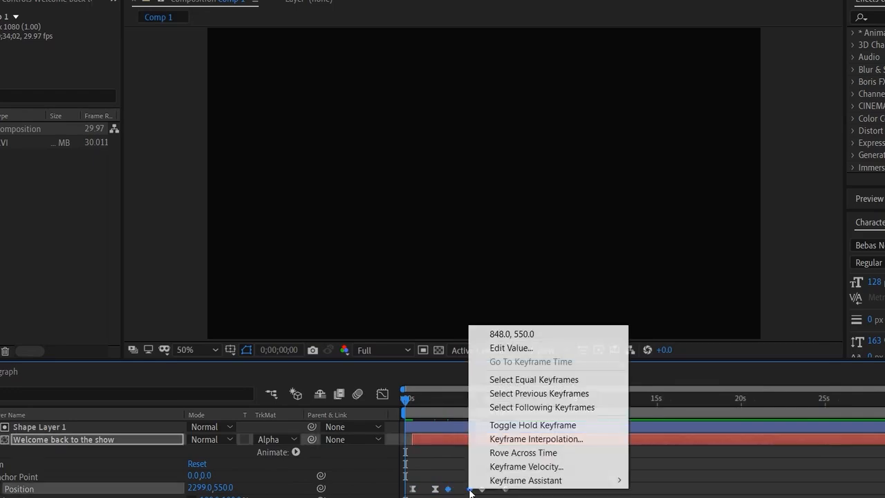
pyautogui.moveTo(539, 480)
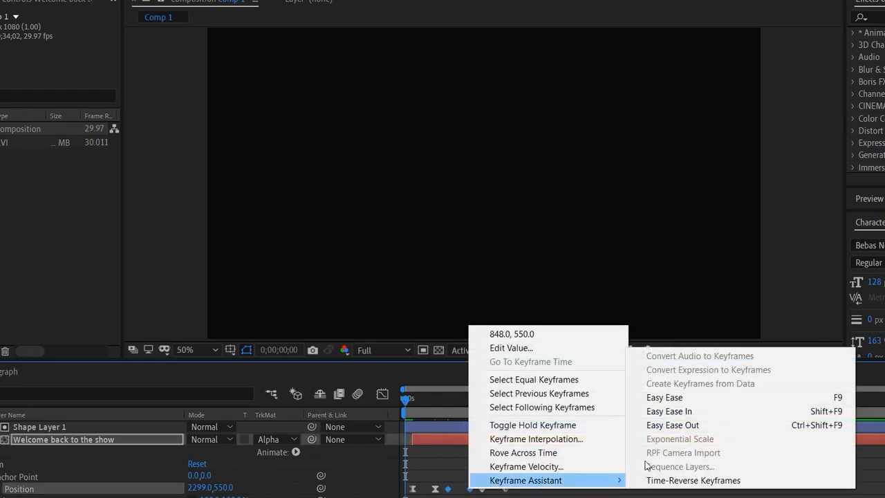
pyautogui.click(699, 398)
pyautogui.click(488, 477)
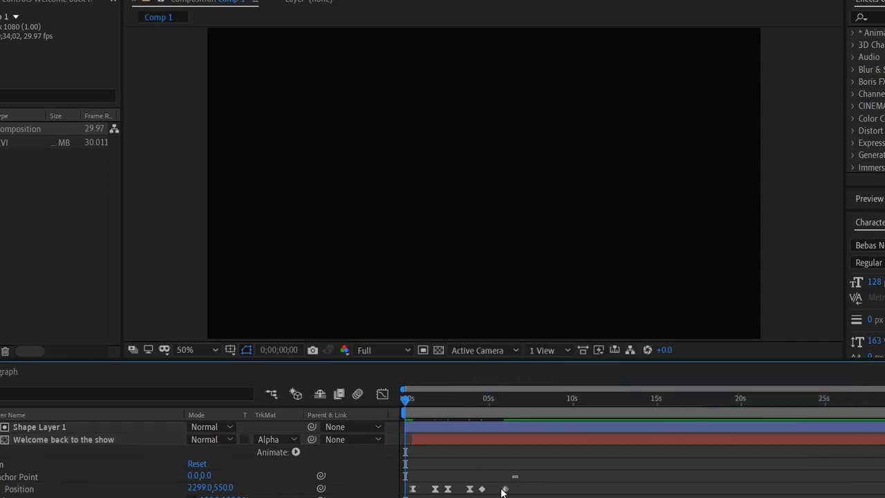
pyautogui.click(482, 489)
pyautogui.rightClick(505, 489)
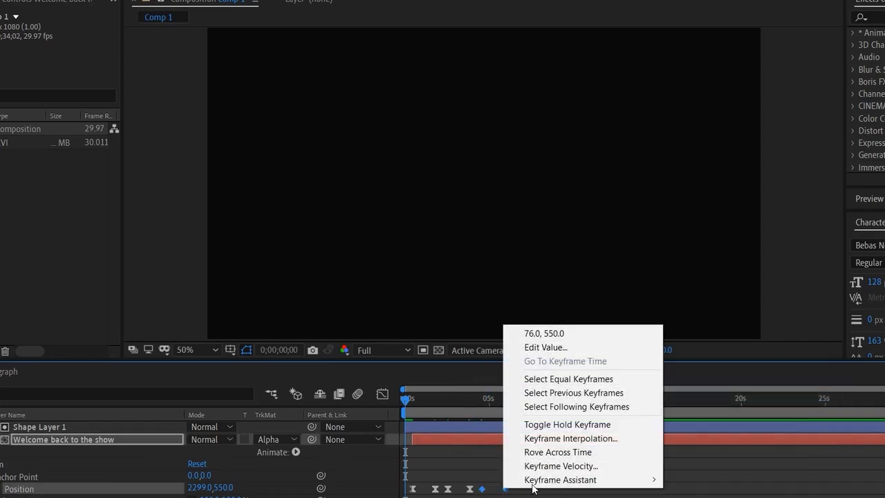
pyautogui.moveTo(546, 480)
pyautogui.press('F2')
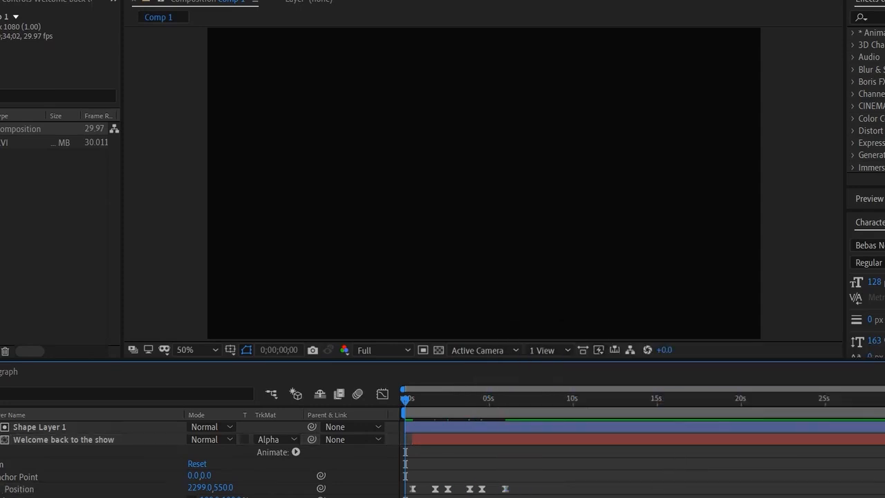
# - Retime the position keyframes by moving the second slightly earlier and the third and fifth later, previewing the animation before and after
pyautogui.press('space')
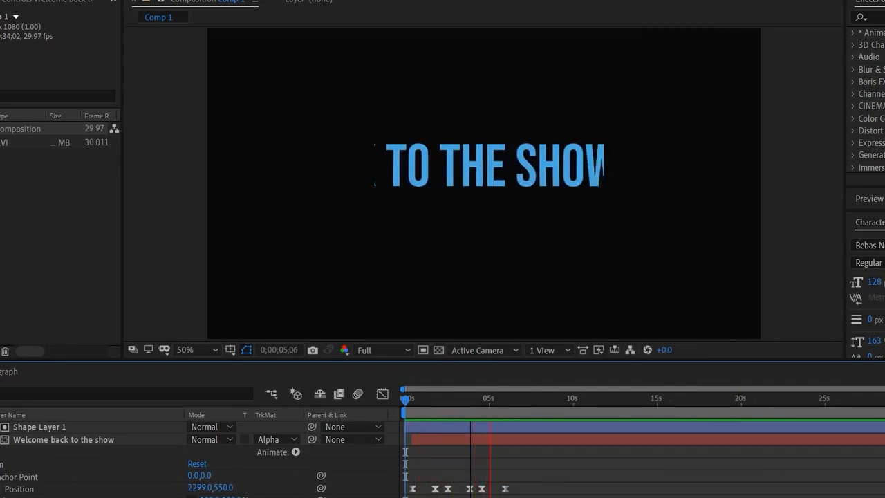
pyautogui.press('space')
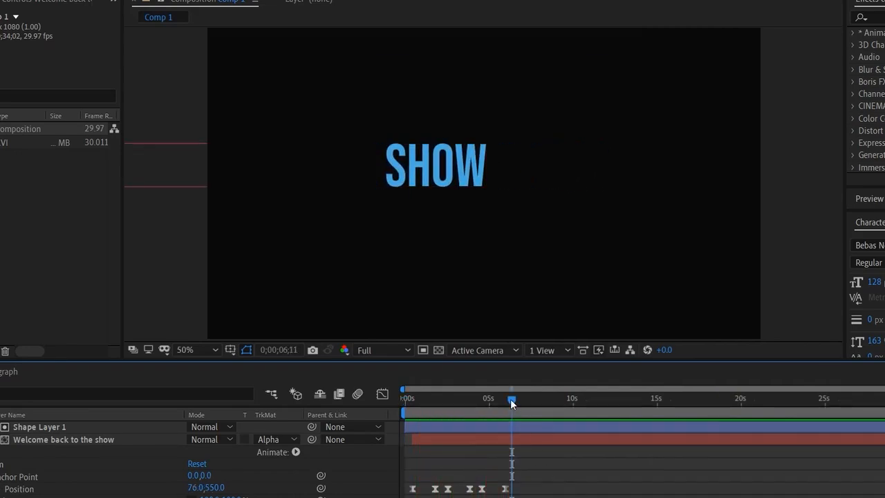
pyautogui.moveTo(511, 401); pyautogui.dragTo(432, 435)
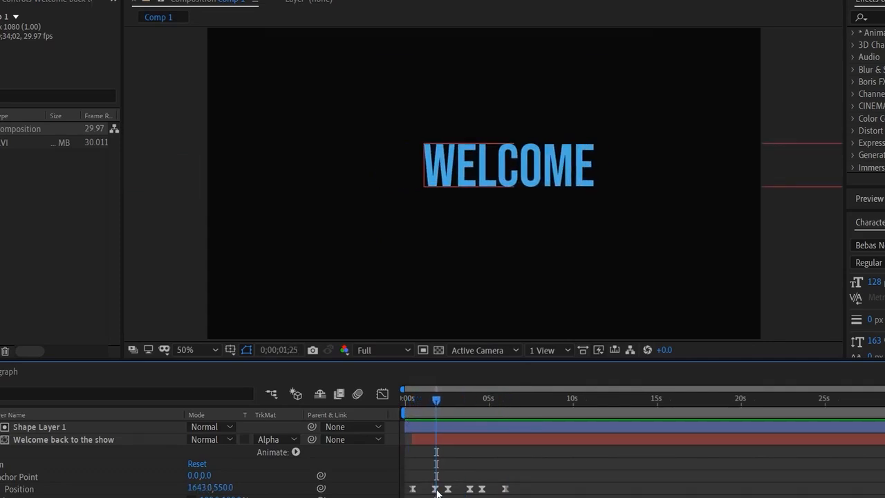
pyautogui.moveTo(436, 490); pyautogui.dragTo(486, 490)
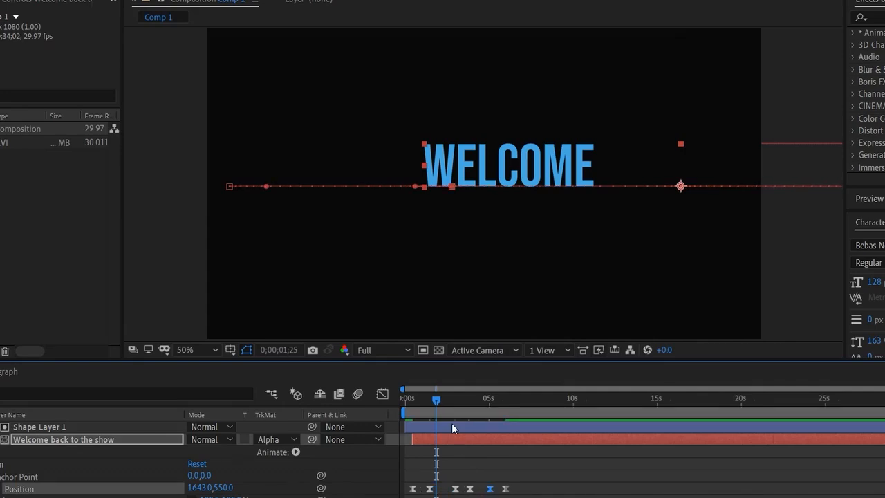
pyautogui.moveTo(437, 399); pyautogui.dragTo(394, 403)
pyautogui.press('space')
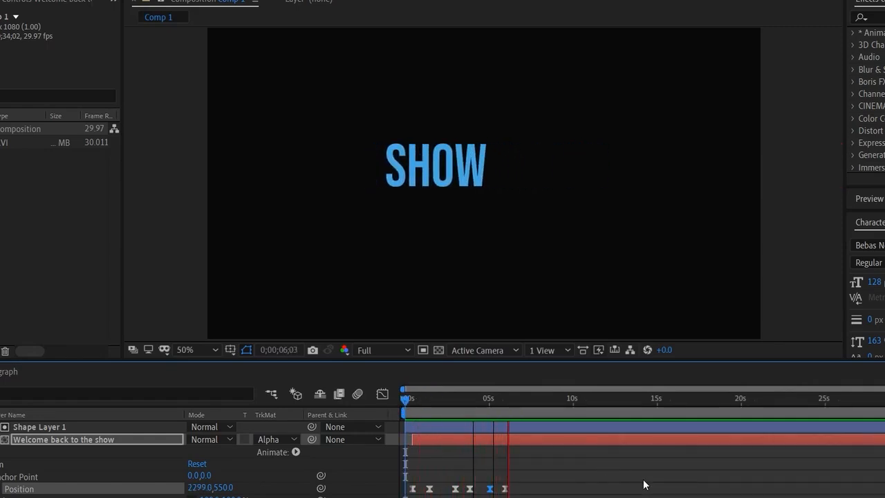
# - Shift the last three position keyframes of the welcome text slightly later and check the motion around "BACK TO THE"
pyautogui.press('space')
pyautogui.moveTo(523, 399); pyautogui.dragTo(469, 444)
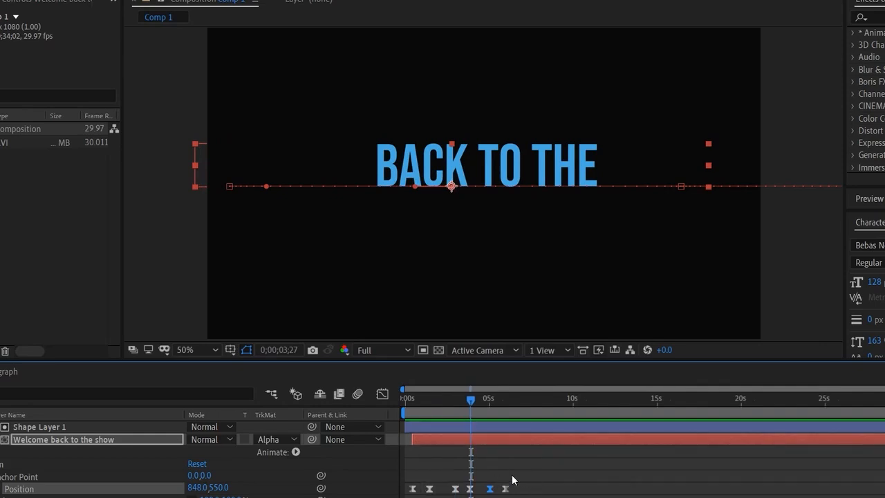
pyautogui.moveTo(513, 475); pyautogui.dragTo(482, 490)
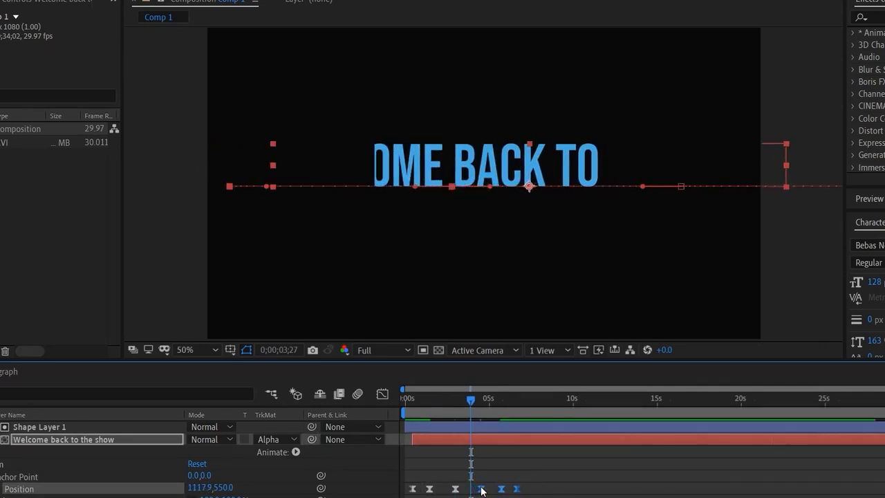
pyautogui.click(480, 400)
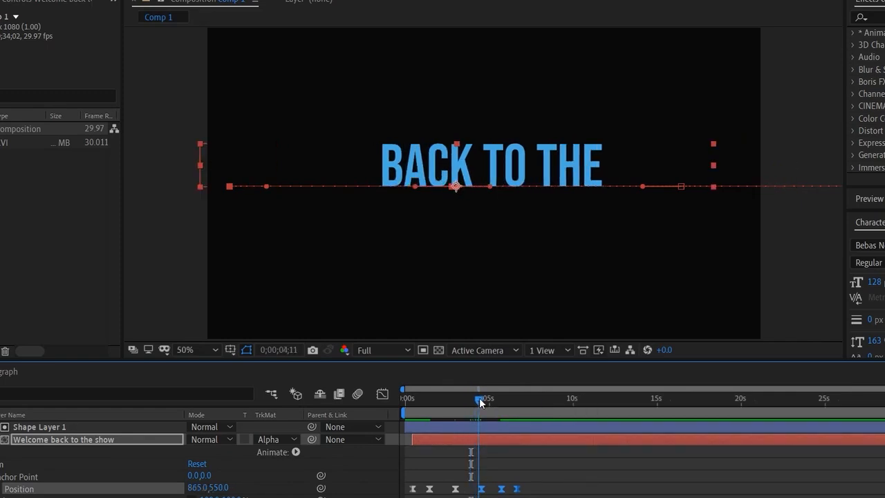
pyautogui.moveTo(465, 401)
pyautogui.mouseDown()
pyautogui.moveTo(455, 401)
pyautogui.moveTo(477, 411)
pyautogui.mouseUp()
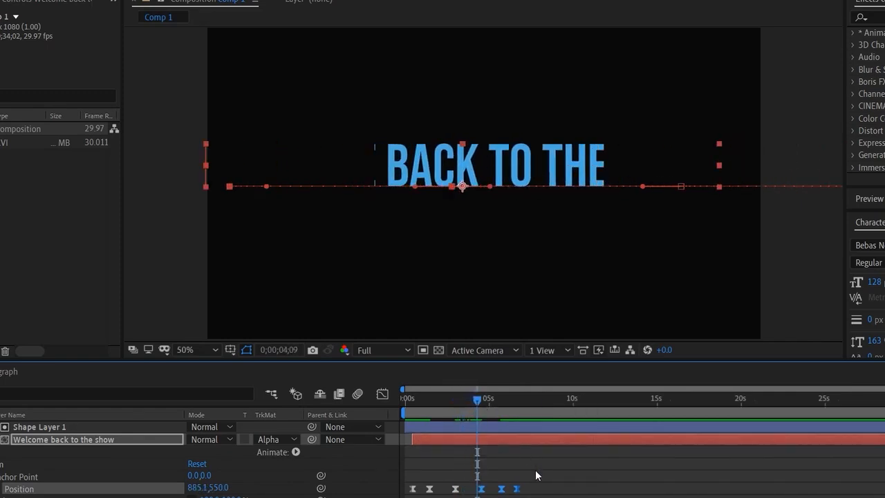
# - Move the last three position keyframes slightly earlier, delay the final two further, and preview the animation from the start
pyautogui.moveTo(535, 471); pyautogui.dragTo(473, 488)
pyautogui.moveTo(536, 471); pyautogui.dragTo(504, 492)
pyautogui.press('Home')
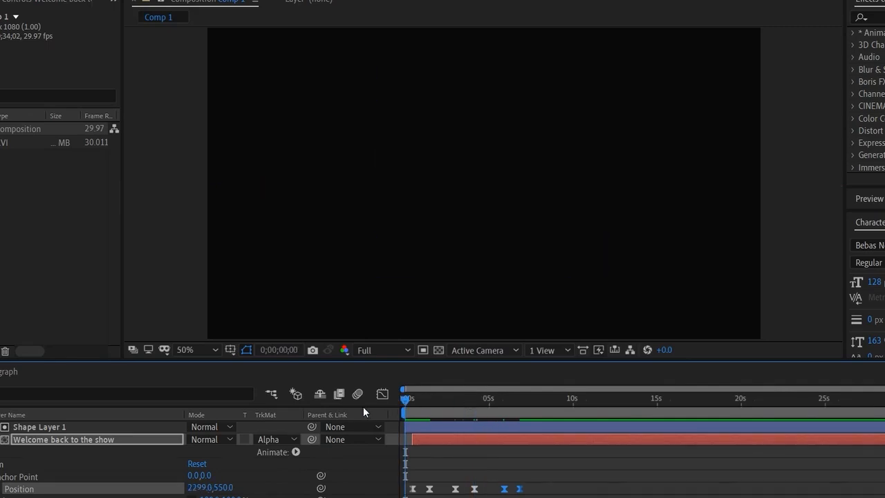
pyautogui.press('space')
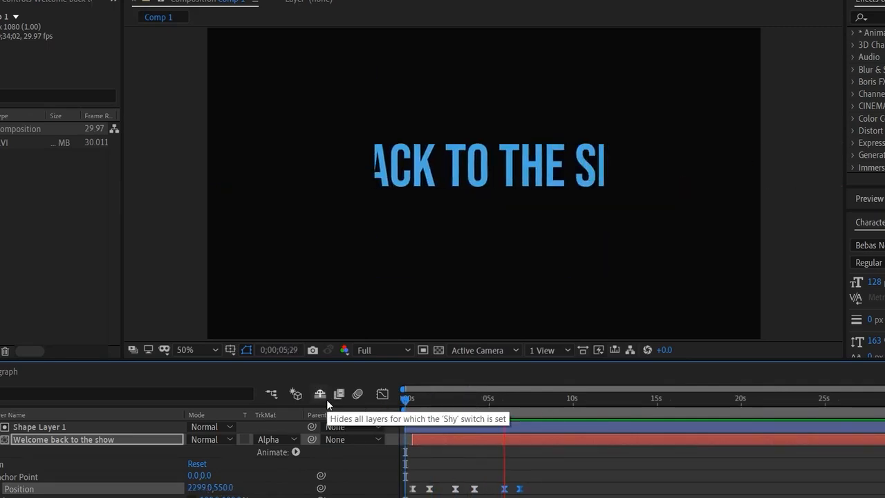
pyautogui.moveTo(515, 397); pyautogui.dragTo(524, 452)
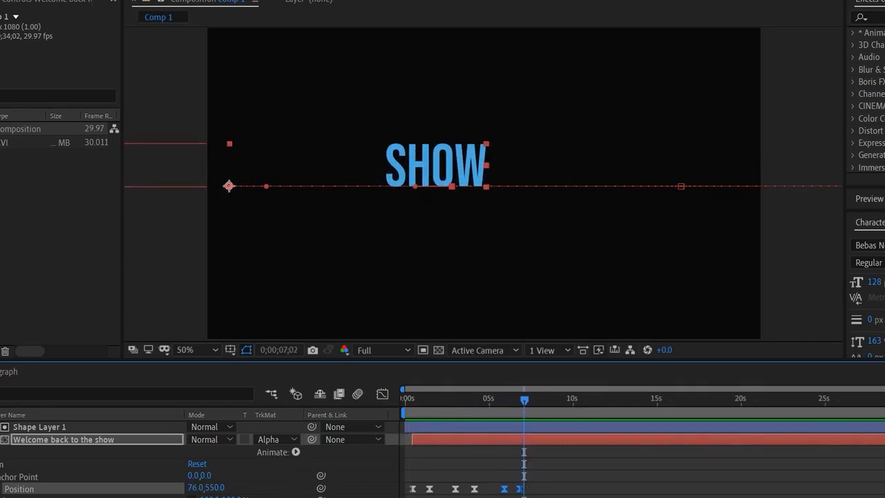
# - Show the Essential Graphics panel and name the motion graphics template "Alpha matte1"
pyautogui.click(147, 1)
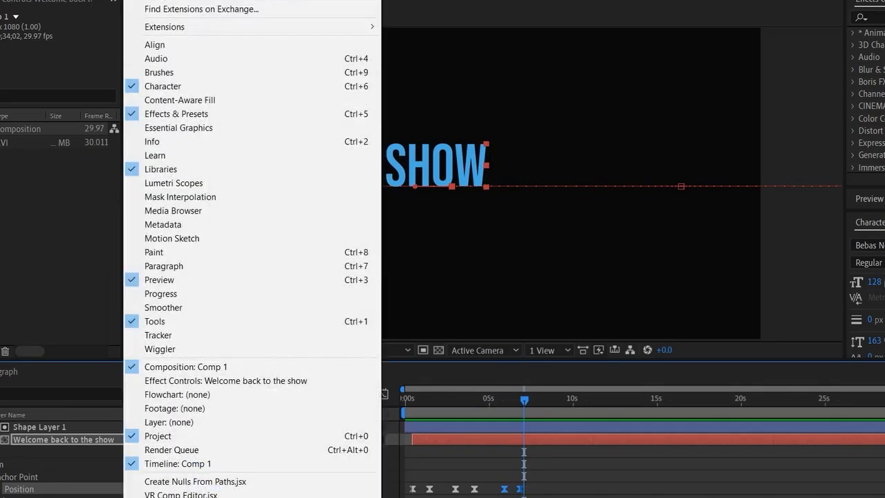
pyautogui.click(221, 126)
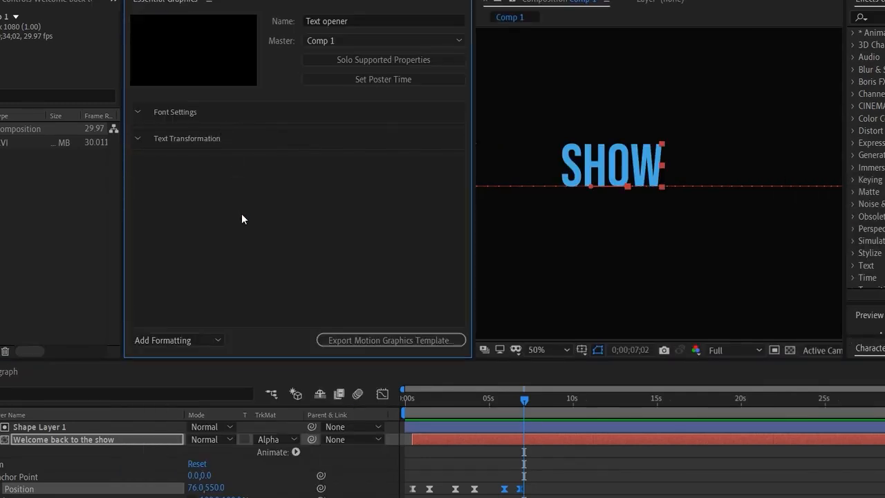
pyautogui.click(349, 22)
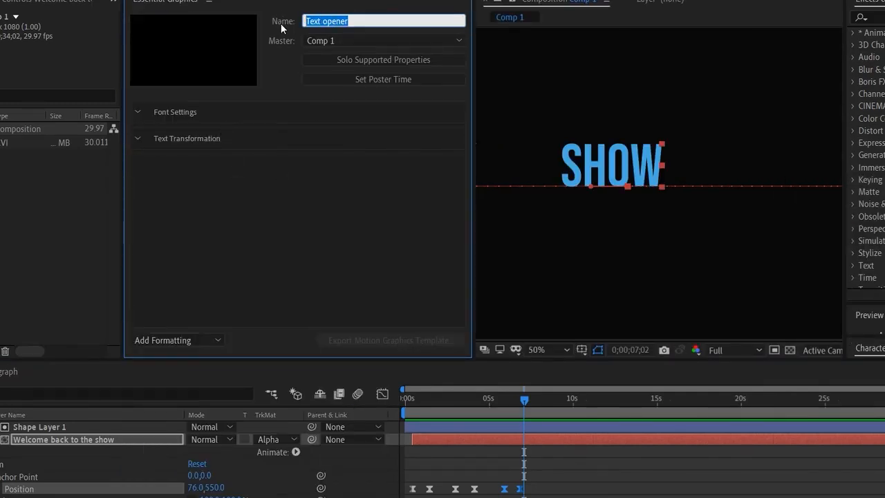
pyautogui.write('Alpha matte')
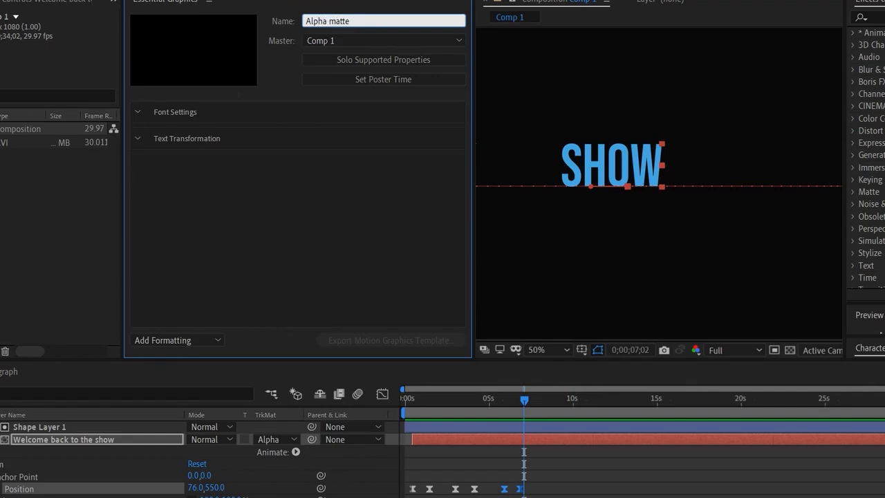
pyautogui.press('Return')
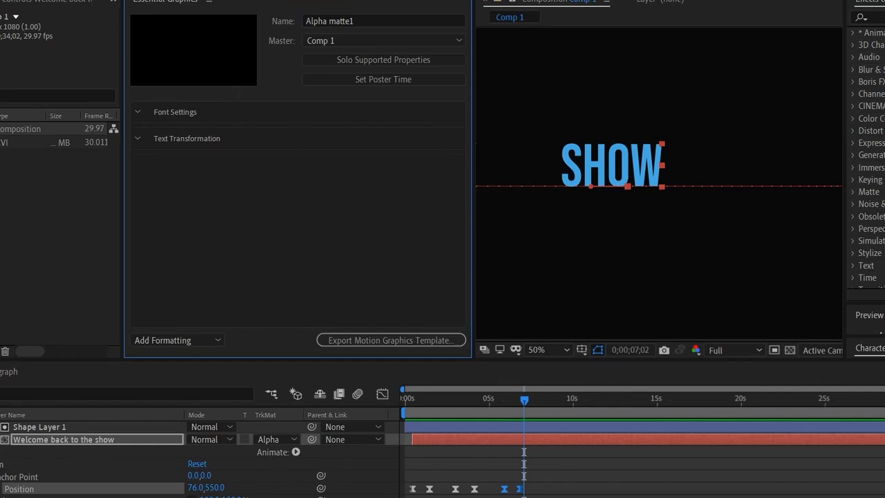
# - Add the text layer's Scale, Opacity and Rotation properties to the template's Text Transformation group
pyautogui.moveTo(28, 495); pyautogui.dragTo(163, 270)
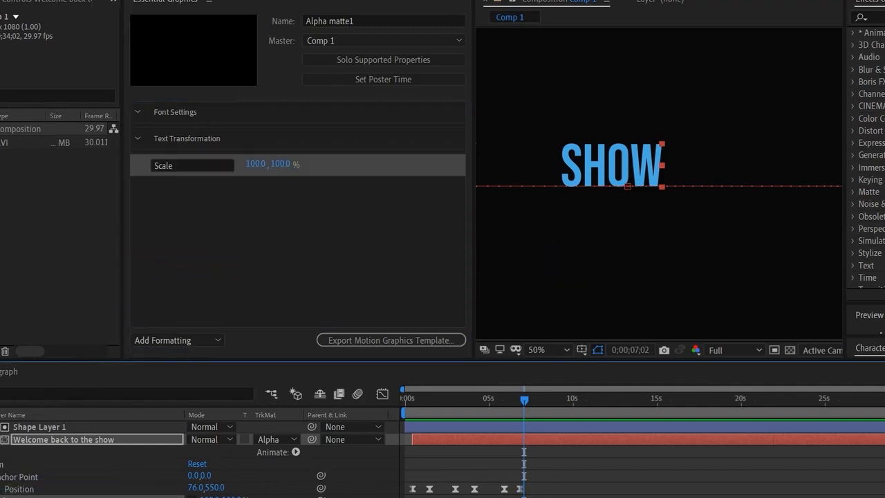
pyautogui.moveTo(28, 497); pyautogui.dragTo(184, 258)
pyautogui.moveTo(35, 497); pyautogui.dragTo(206, 282)
pyautogui.moveTo(39, 490)
pyautogui.mouseDown()
pyautogui.moveTo(190, 262)
pyautogui.moveTo(187, 282)
pyautogui.moveTo(44, 491)
pyautogui.moveTo(42, 482)
pyautogui.mouseUp()
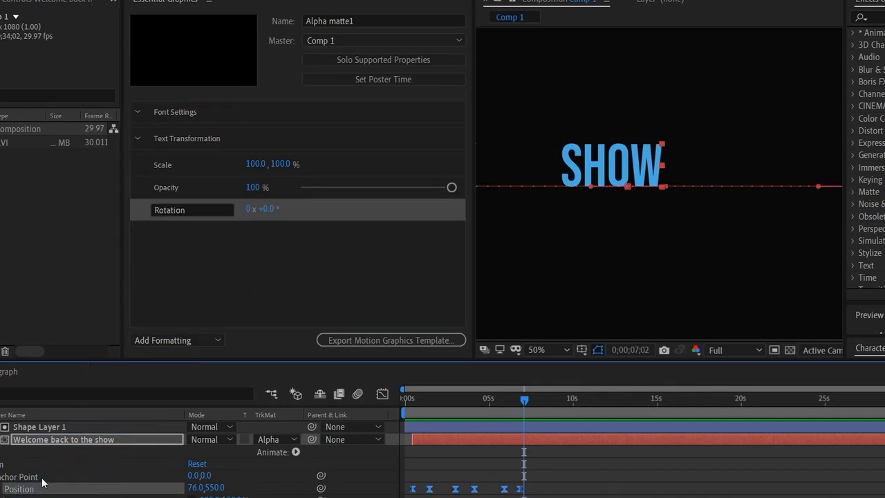
# - Add the layer's Source Text to the Font Settings group with custom font selection and font size adjustment enabled
pyautogui.click(0, 464)
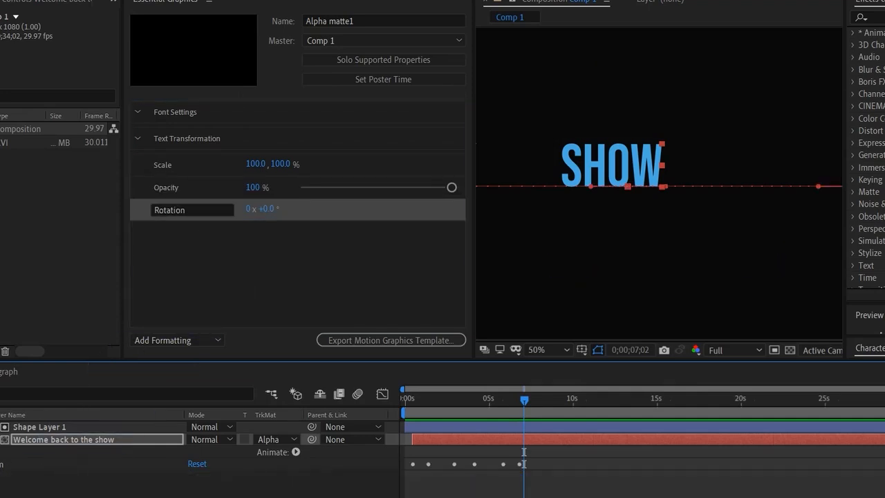
pyautogui.click(1, 452)
pyautogui.moveTo(26, 464); pyautogui.dragTo(235, 111)
pyautogui.click(435, 135)
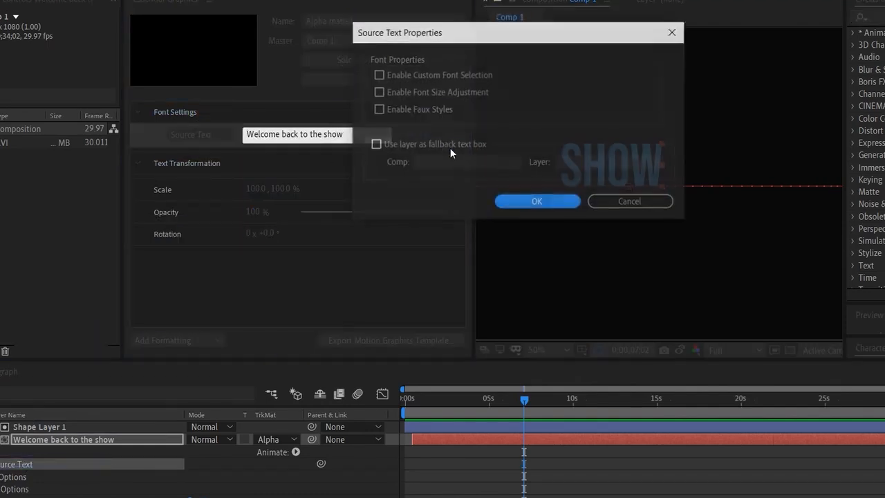
pyautogui.click(442, 76)
pyautogui.click(437, 92)
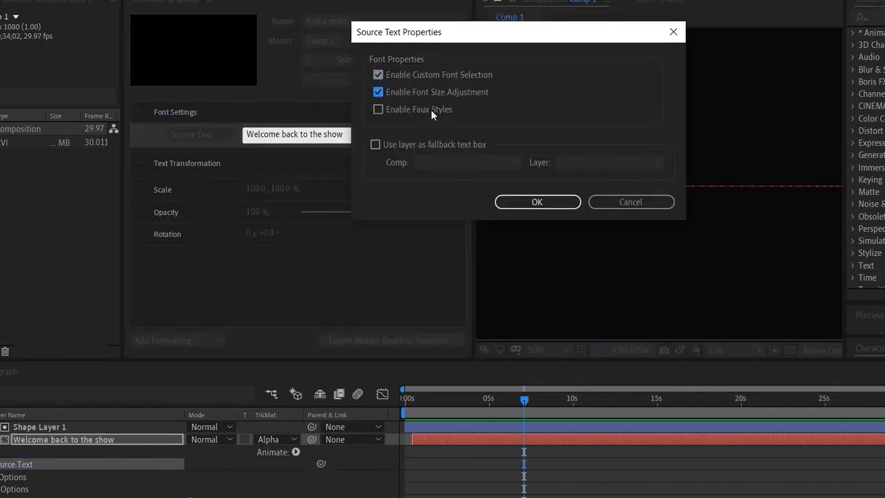
pyautogui.click(531, 202)
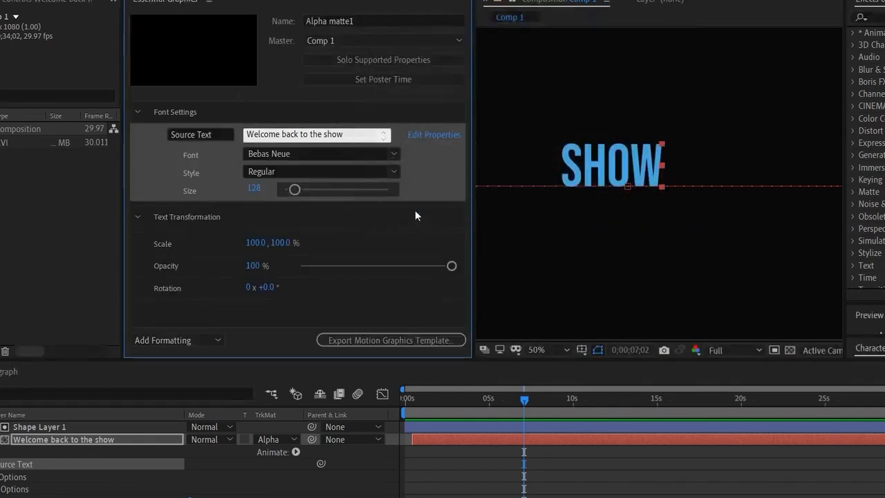
# - Export the Alpha matte1 motion graphics template to the local drive's res folder without any compatibility warnings
pyautogui.click(398, 340)
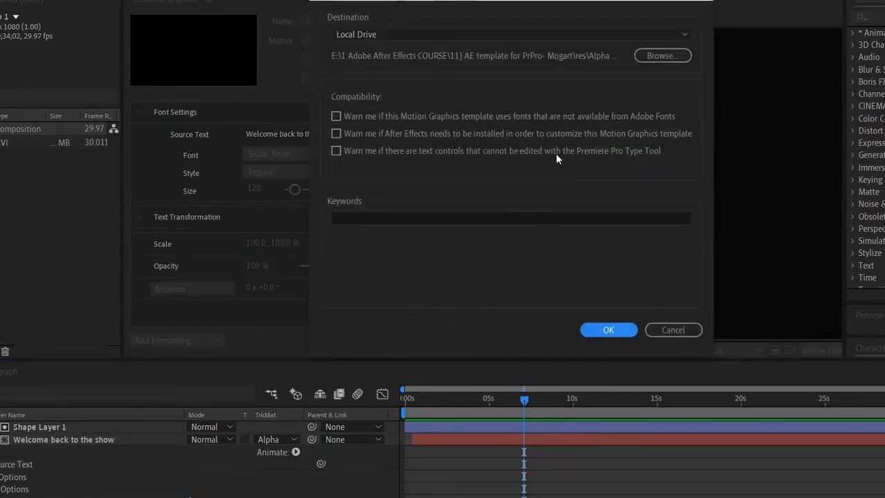
pyautogui.click(604, 330)
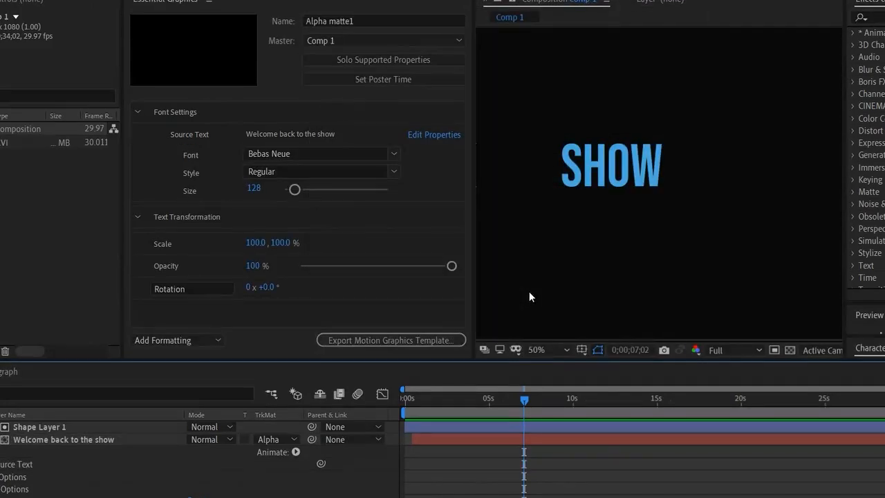
pyautogui.moveTo(525, 399); pyautogui.dragTo(530, 445)
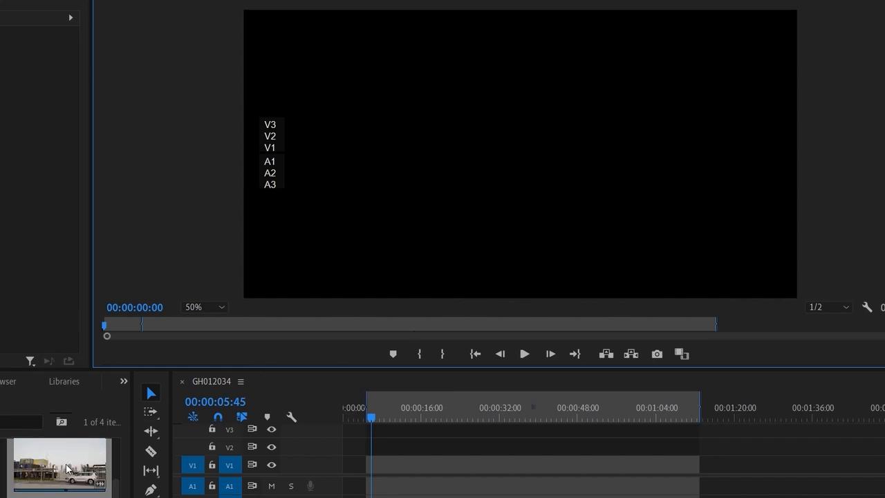
# - In Premiere Pro, place the street video clip on track V1 at the playhead, go to 00:00:10:01 and mute track A1
pyautogui.moveTo(67, 470); pyautogui.dragTo(380, 470)
pyautogui.moveTo(372, 417); pyautogui.dragTo(392, 417)
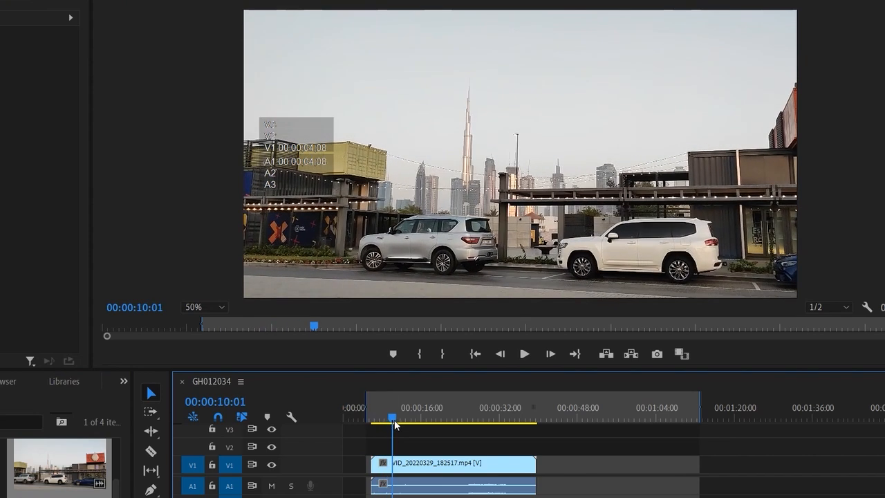
pyautogui.click(272, 487)
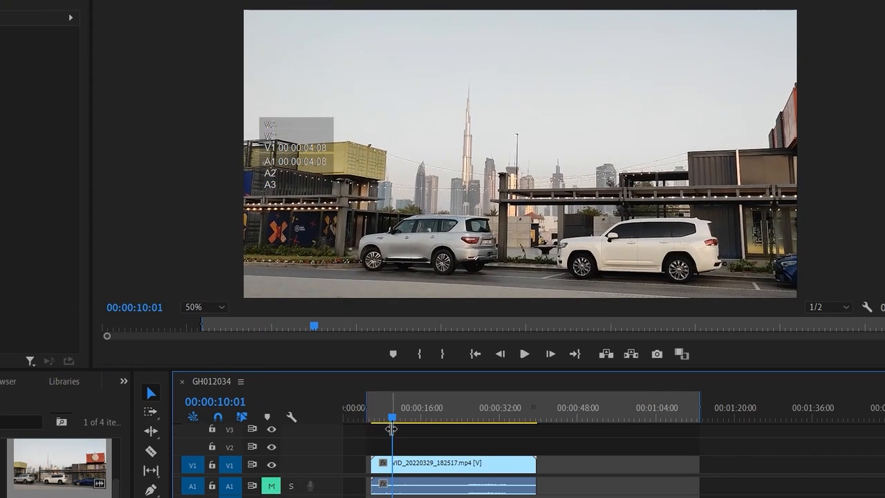
# - Install the Alpha matte1.mogrt template from the res folder into the motion graphics templates library
pyautogui.click(11, 233)
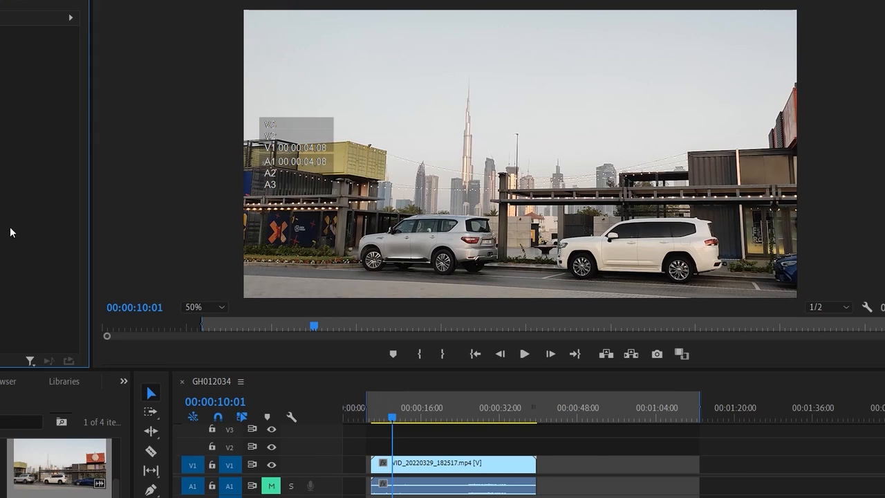
pyautogui.moveTo(884, 246); pyautogui.dragTo(824, 258)
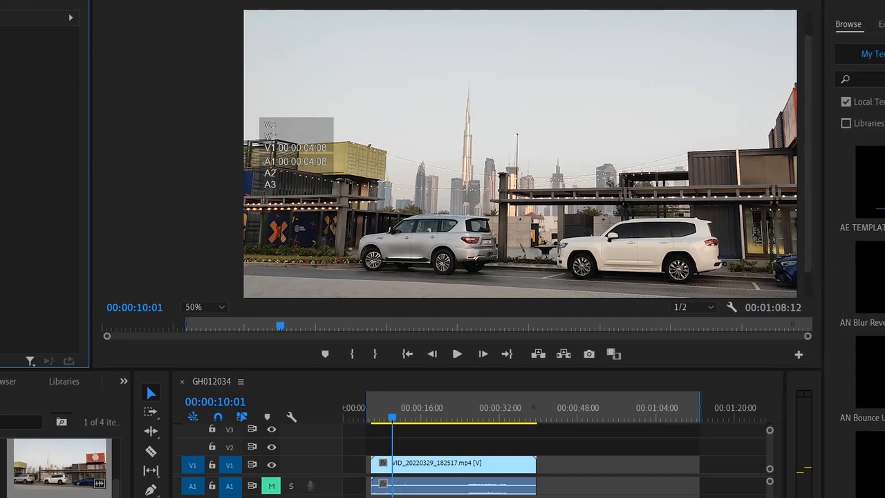
pyautogui.click(884, 497)
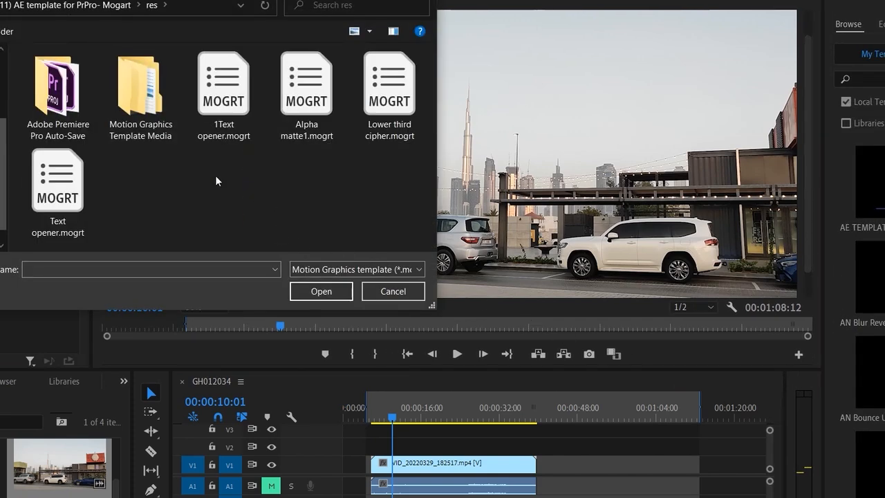
pyautogui.click(319, 89)
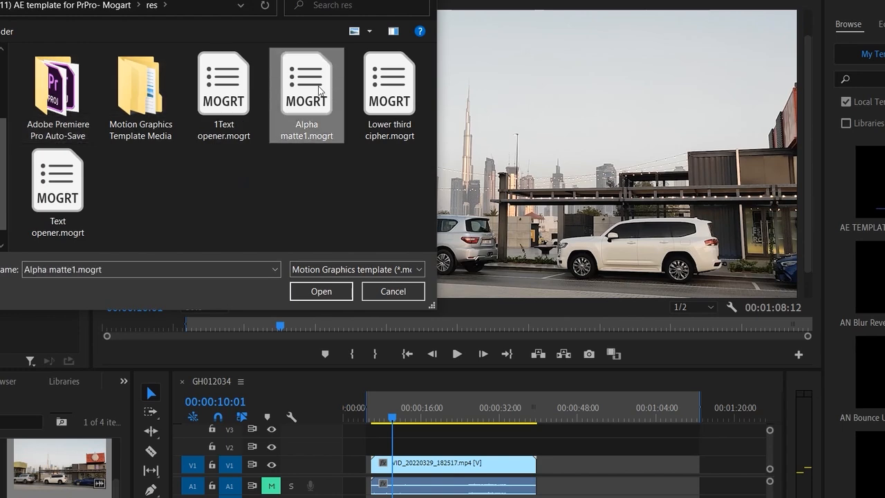
pyautogui.click(322, 291)
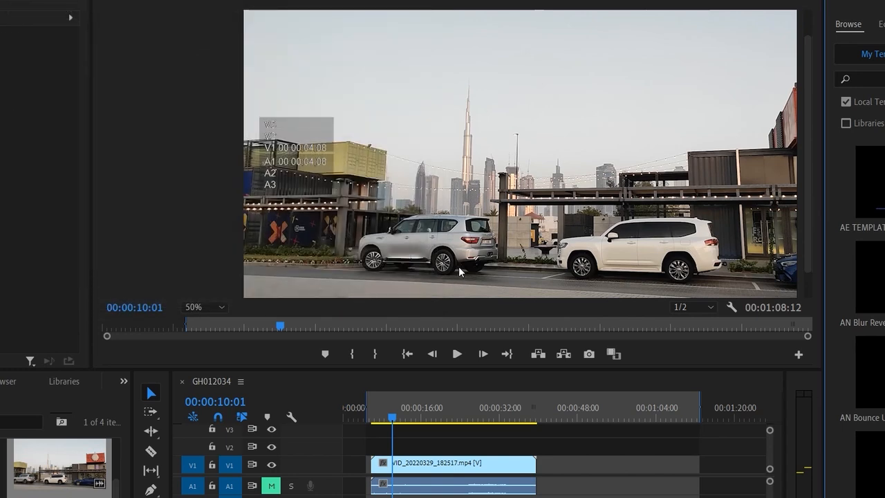
# - Search the templates for "alpha", place Alpha matte1 on track V2 at 00:00:10:01, and play it over the video
pyautogui.write('al')
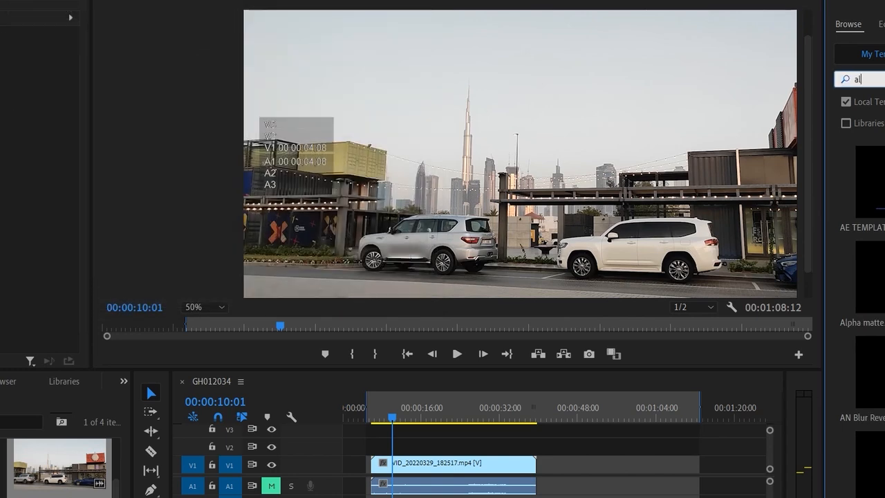
pyautogui.write('pha')
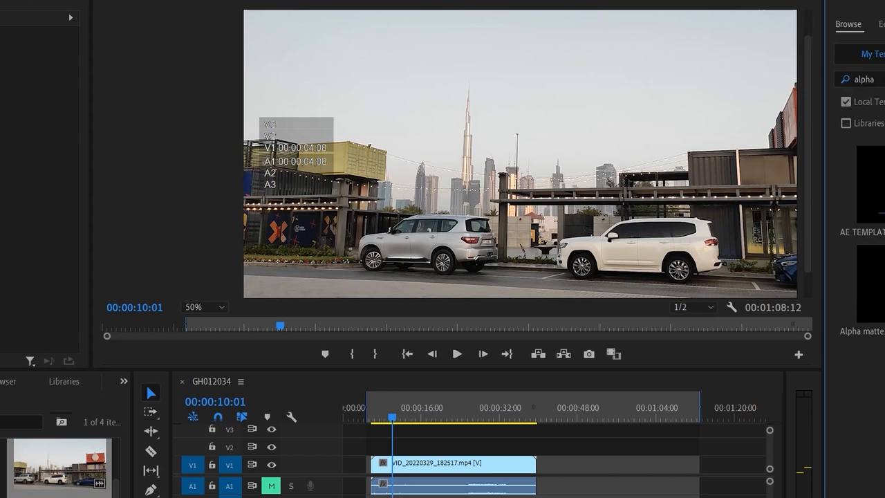
pyautogui.moveTo(861, 284); pyautogui.dragTo(394, 446)
pyautogui.press('space')
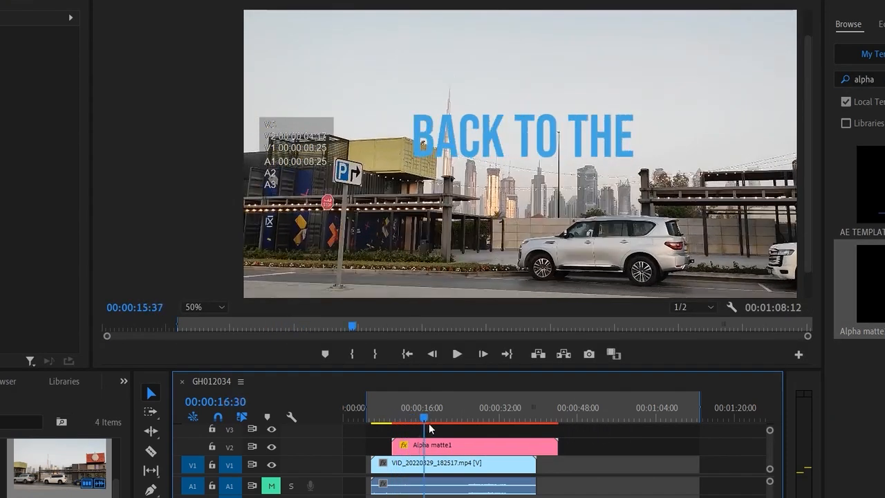
# - Select the Alpha matte1 clip, hide video track V1 and preview the title on its own from its start
pyautogui.moveTo(460, 434); pyautogui.dragTo(415, 456)
pyautogui.click(423, 449)
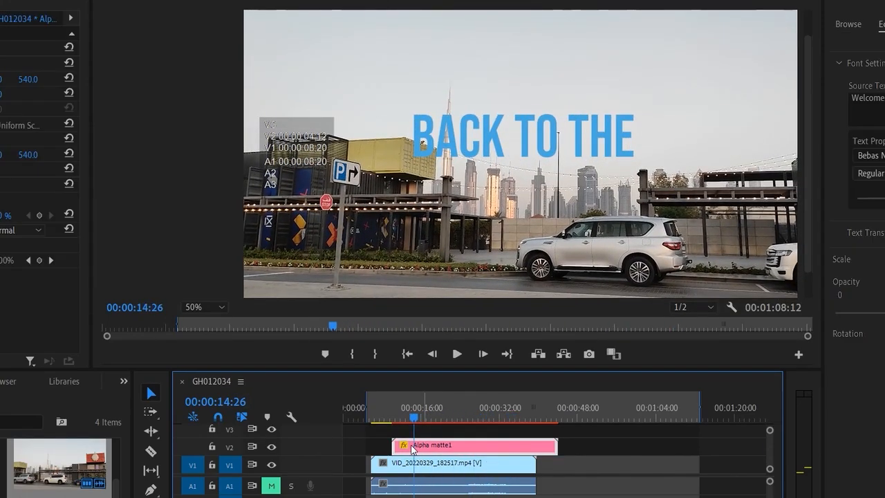
pyautogui.click(272, 465)
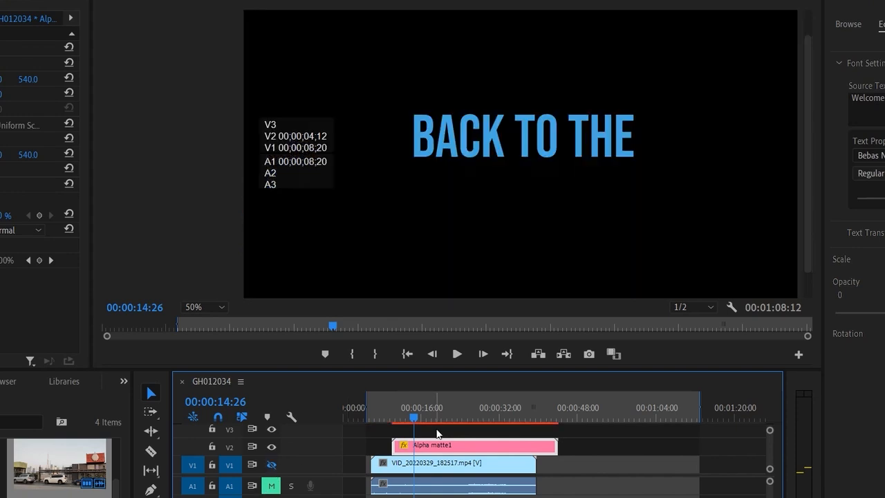
pyautogui.moveTo(420, 418); pyautogui.dragTo(386, 422)
pyautogui.press('space')
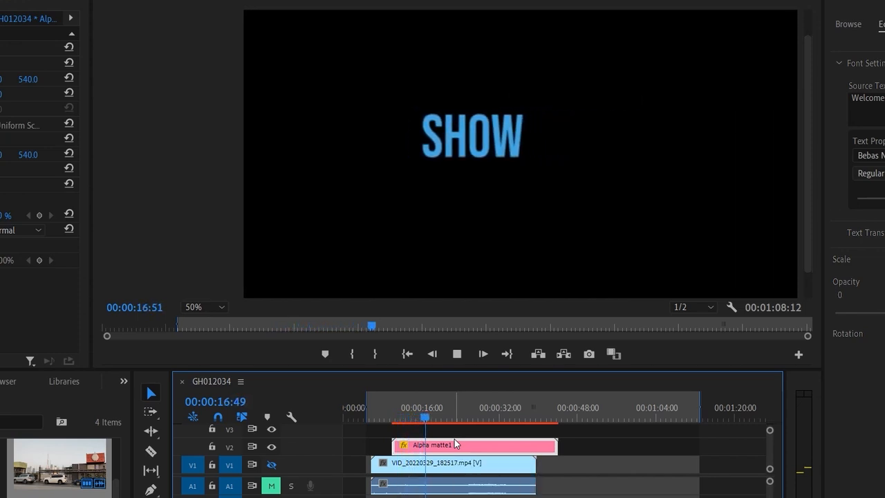
pyautogui.press('space')
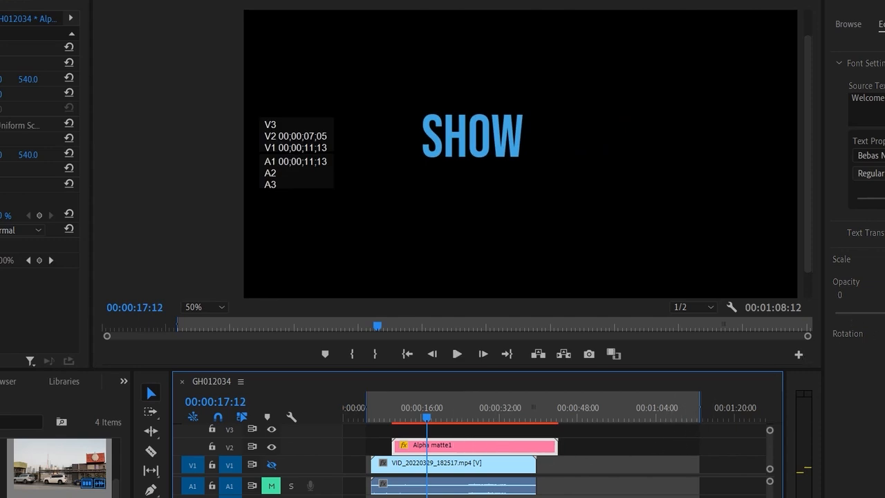
# - Go to 00:00:11:29 and change the Alpha matte1 clip's source text to "Welcome to this modern city"
pyautogui.moveTo(427, 418); pyautogui.dragTo(408, 437)
pyautogui.moveTo(404, 437); pyautogui.dragTo(398, 438)
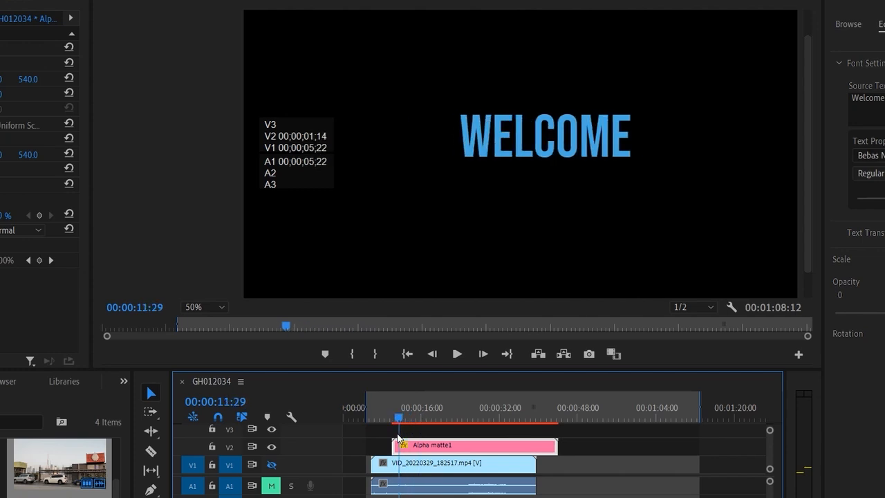
pyautogui.click(881, 103)
pyautogui.click(882, 104)
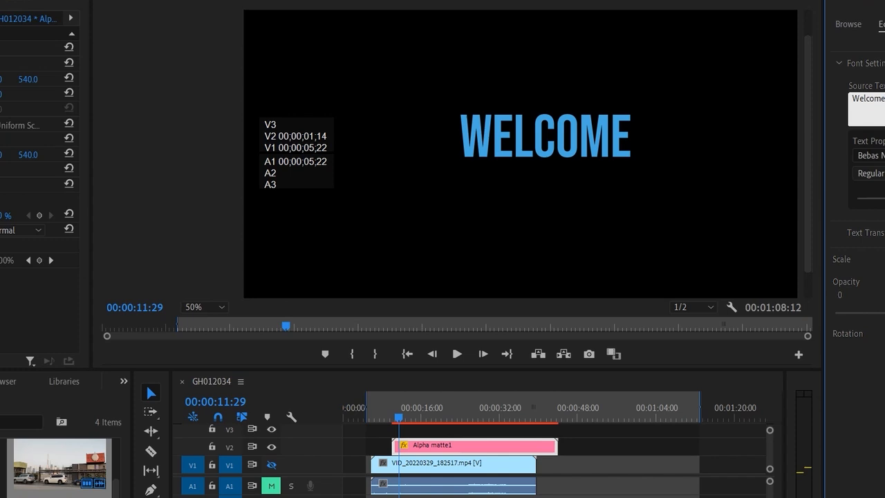
# - Show video track V1 again, play the edited title over the video from 00:00:10:10, and return to 00:00:16:03
pyautogui.click(390, 419)
pyautogui.moveTo(390, 419); pyautogui.dragTo(393, 419)
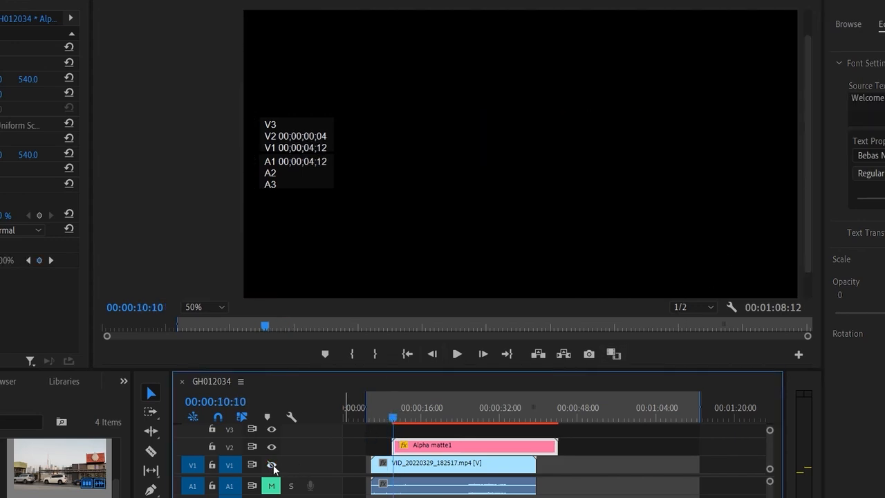
pyautogui.press('space')
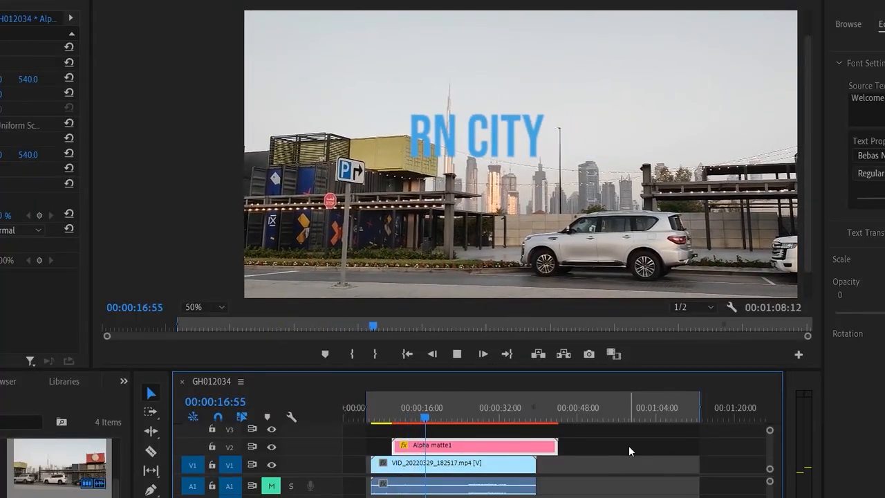
pyautogui.press('space')
pyautogui.moveTo(425, 415); pyautogui.dragTo(423, 437)
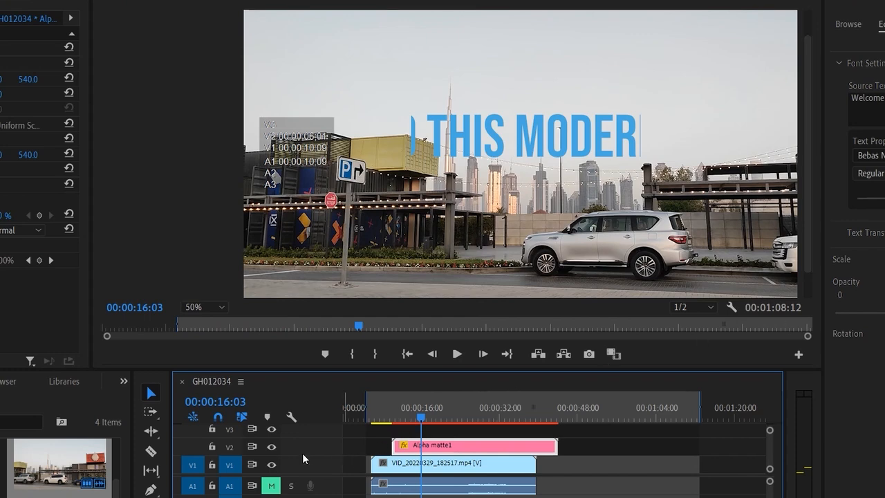
# - Hide video track V1, go to 00:00:12:22, and make the title text smaller and tilt it clockwise
pyautogui.click(271, 465)
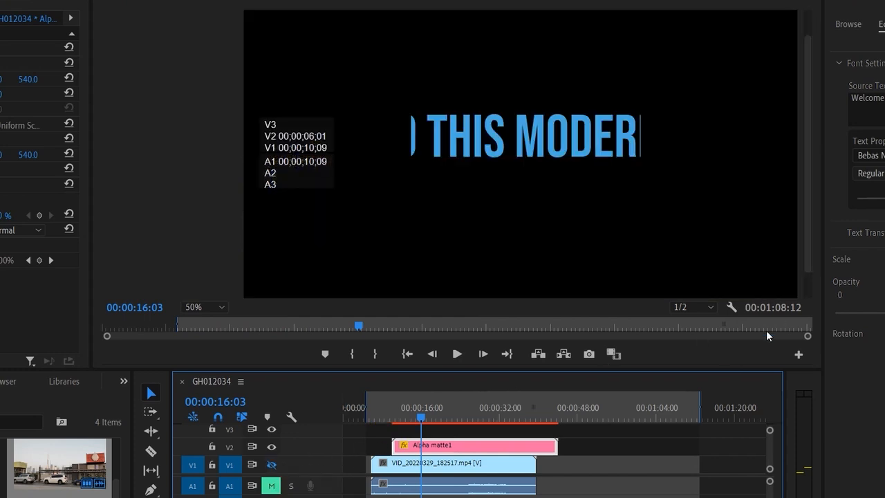
pyautogui.moveTo(420, 419); pyautogui.dragTo(403, 422)
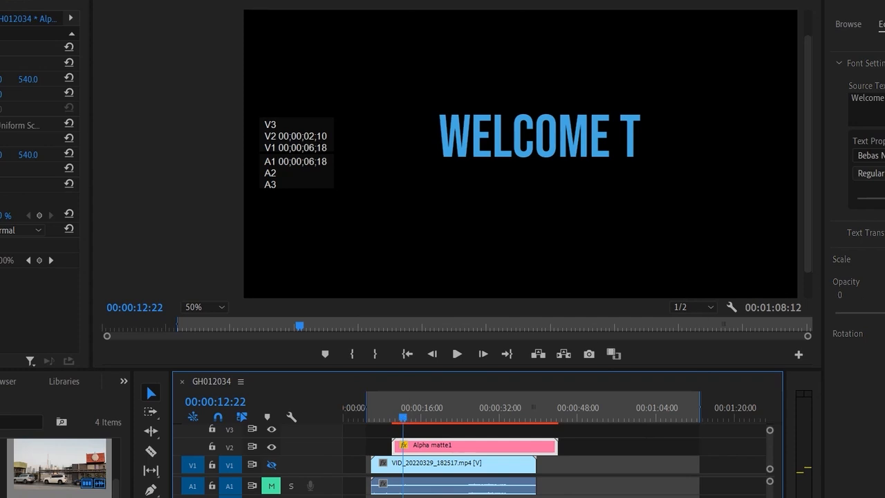
pyautogui.moveTo(884, 198); pyautogui.dragTo(883, 198)
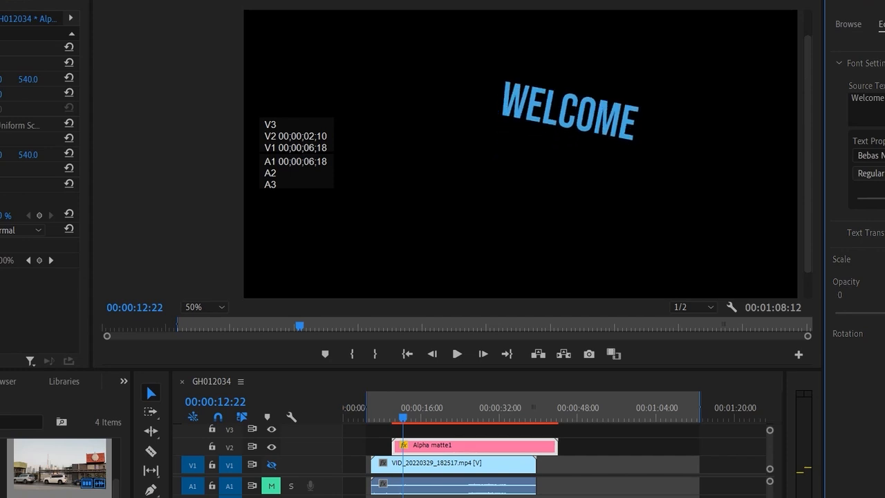
# - Show video track V1 and play the tilted title over the video from just before the Alpha matte1 clip, stopping at 00:00:18:24
pyautogui.moveTo(402, 419)
pyautogui.mouseDown()
pyautogui.moveTo(437, 425)
pyautogui.moveTo(386, 426)
pyautogui.mouseUp()
pyautogui.click(271, 464)
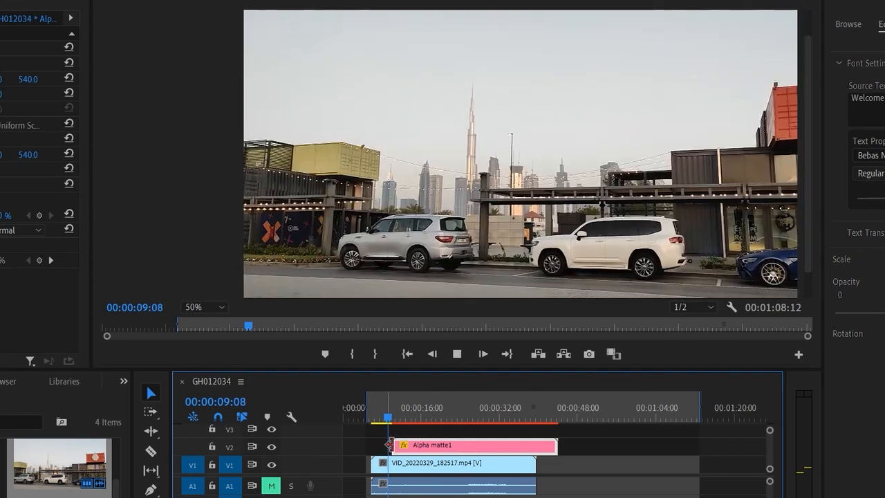
pyautogui.press('space')
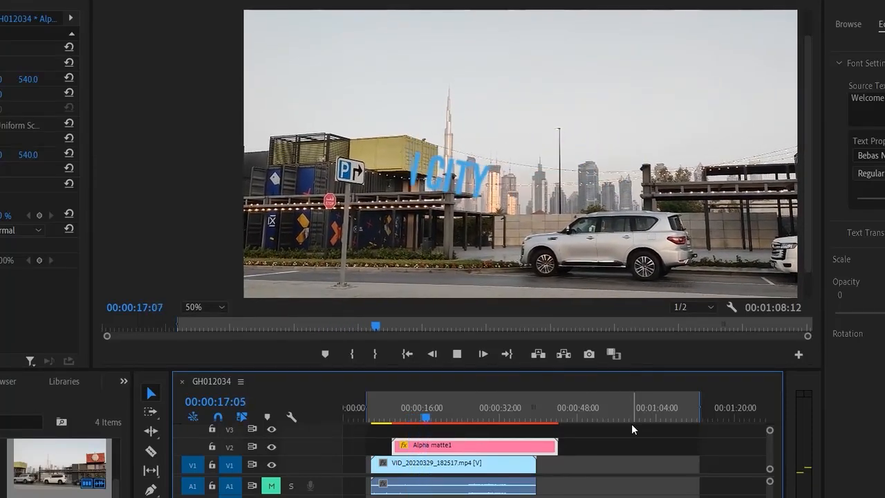
pyautogui.click(433, 423)
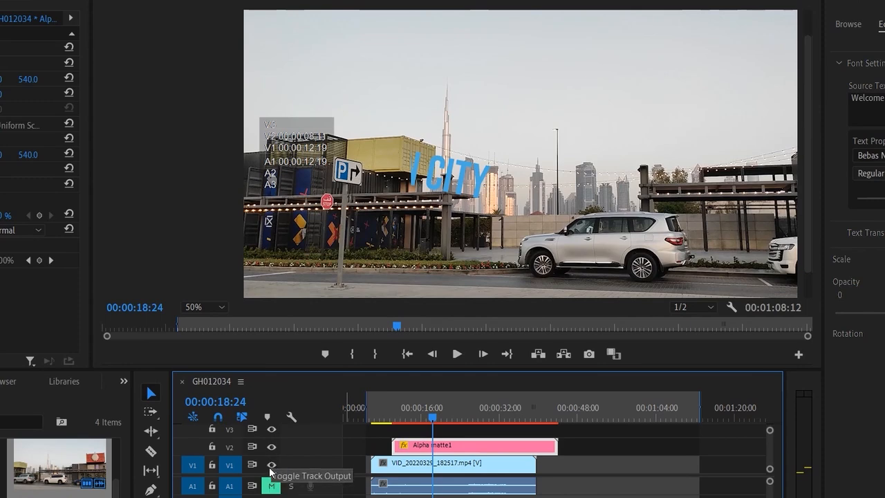
# - Hide video track V1 and preview the tilted title on its own from 00:00:11:12
pyautogui.click(271, 466)
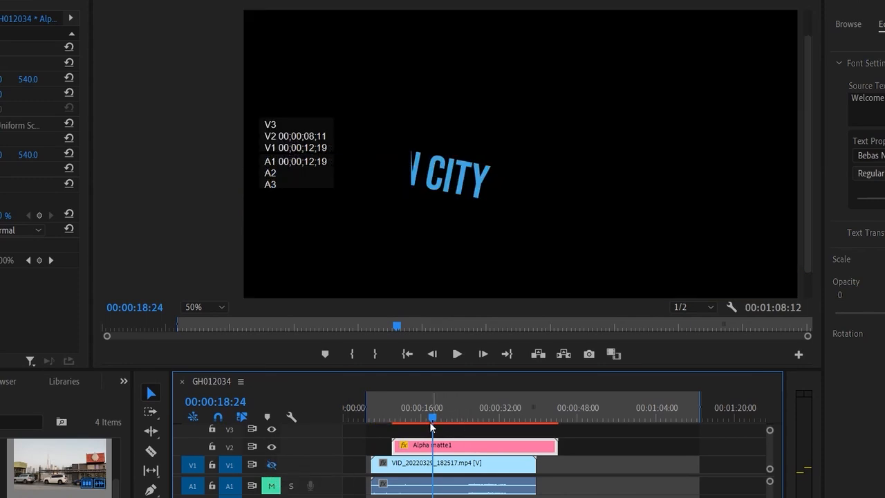
pyautogui.moveTo(430, 422); pyautogui.dragTo(397, 418)
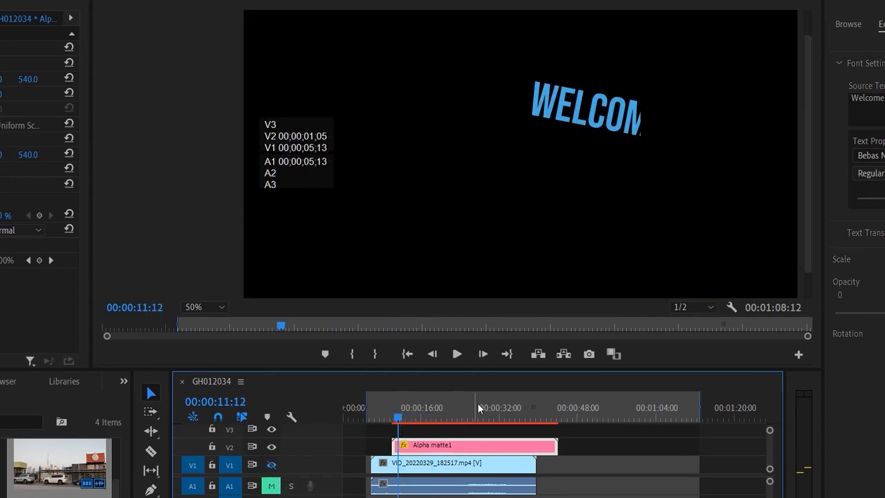
pyautogui.press('space')
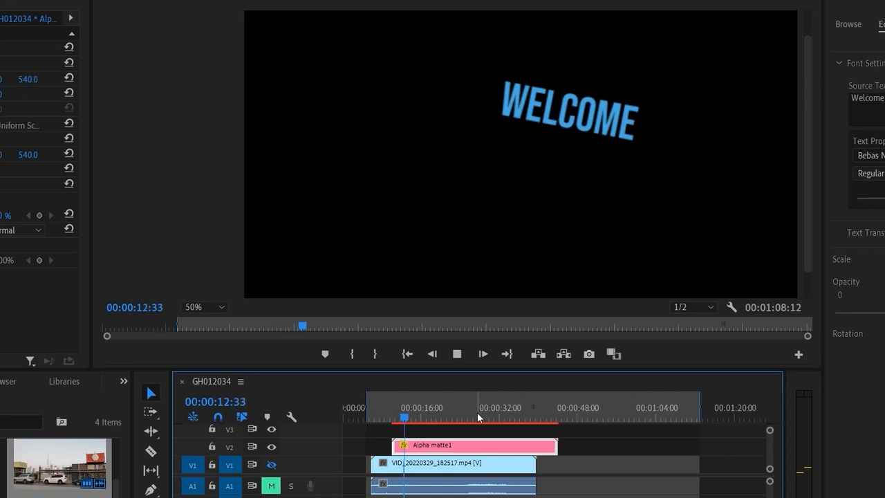